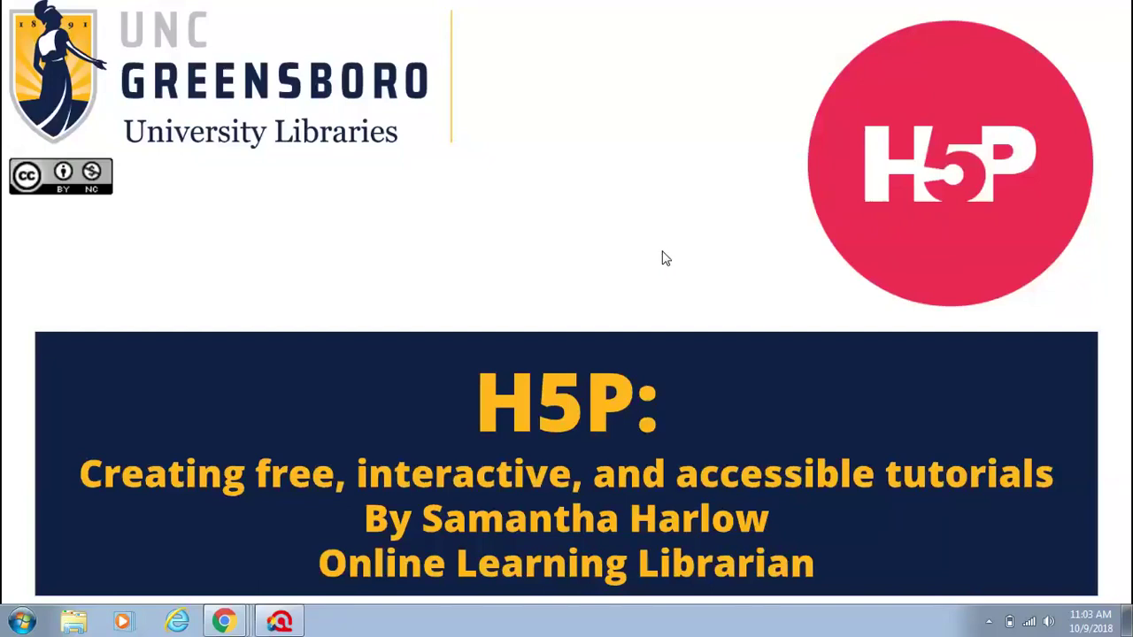
# - Advance the presentation to the "What is H5P?" slide and open its linked guide
pyautogui.rightClick(658, 364)
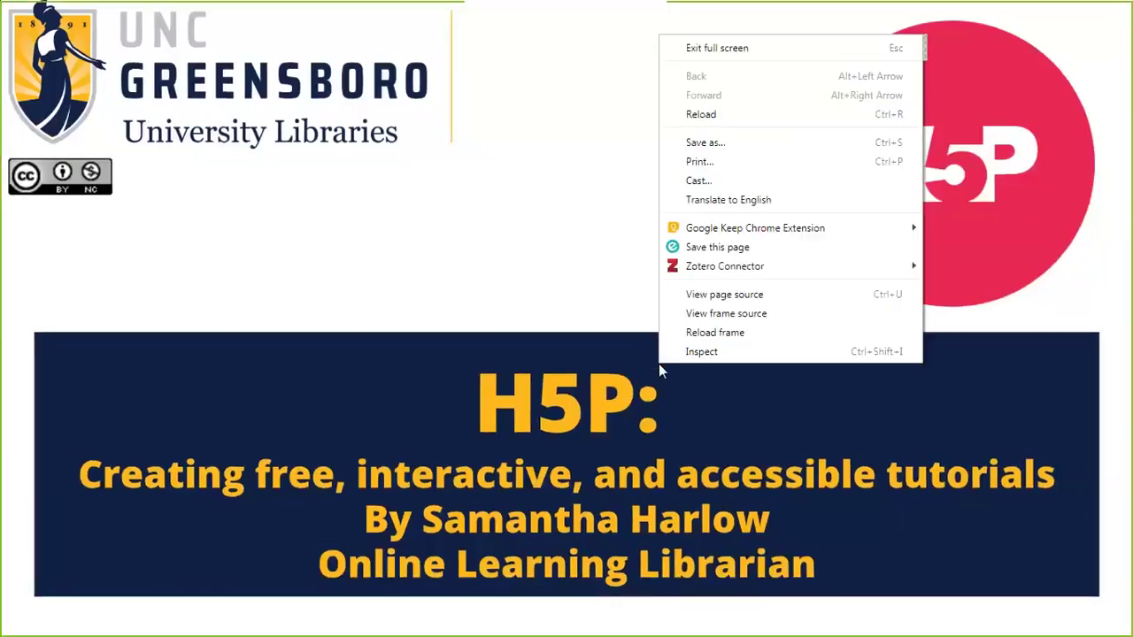
pyautogui.click(658, 363)
pyautogui.click(663, 372)
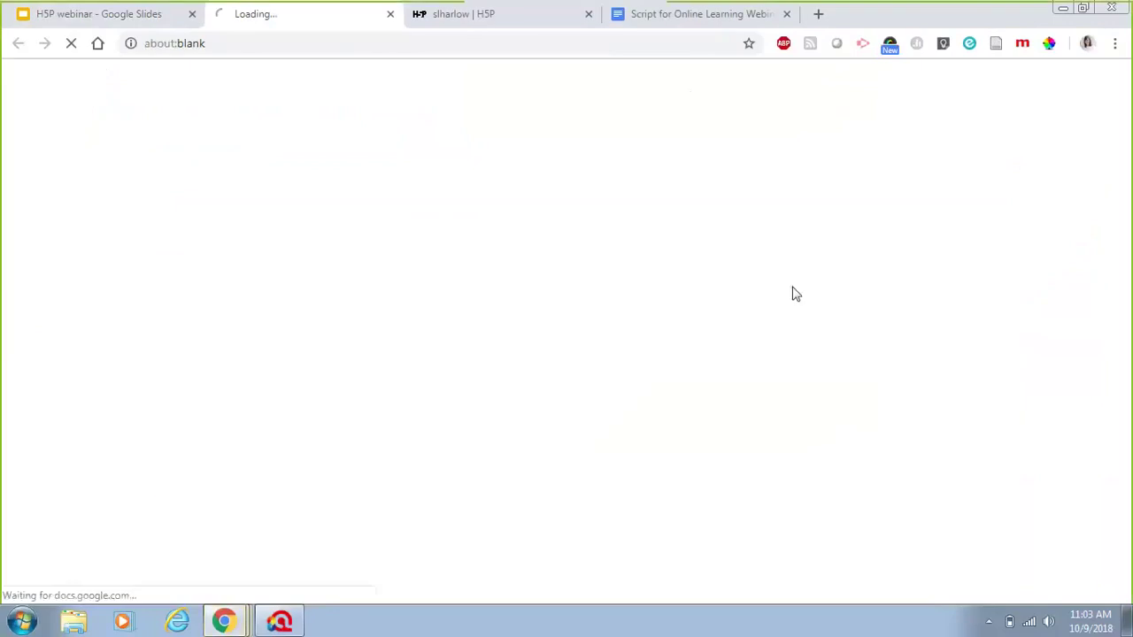
# - Return to the H5P webinar presentation and advance to slide 3 in full screen
pyautogui.click(88, 14)
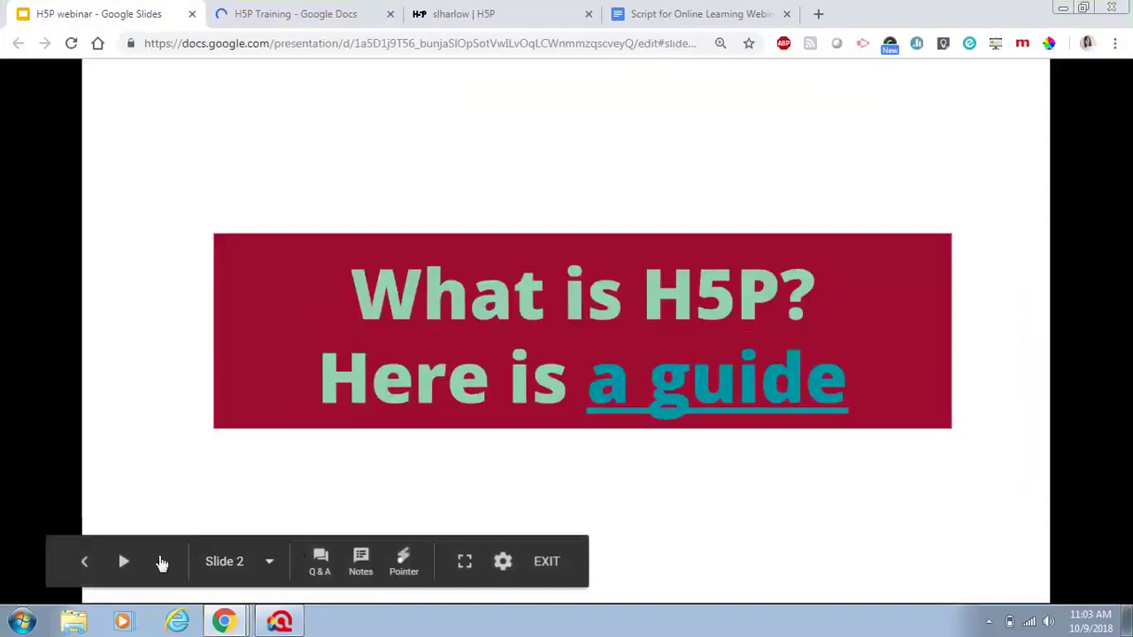
pyautogui.click(162, 561)
pyautogui.hotkey('ctrl', 'shift', 'f')
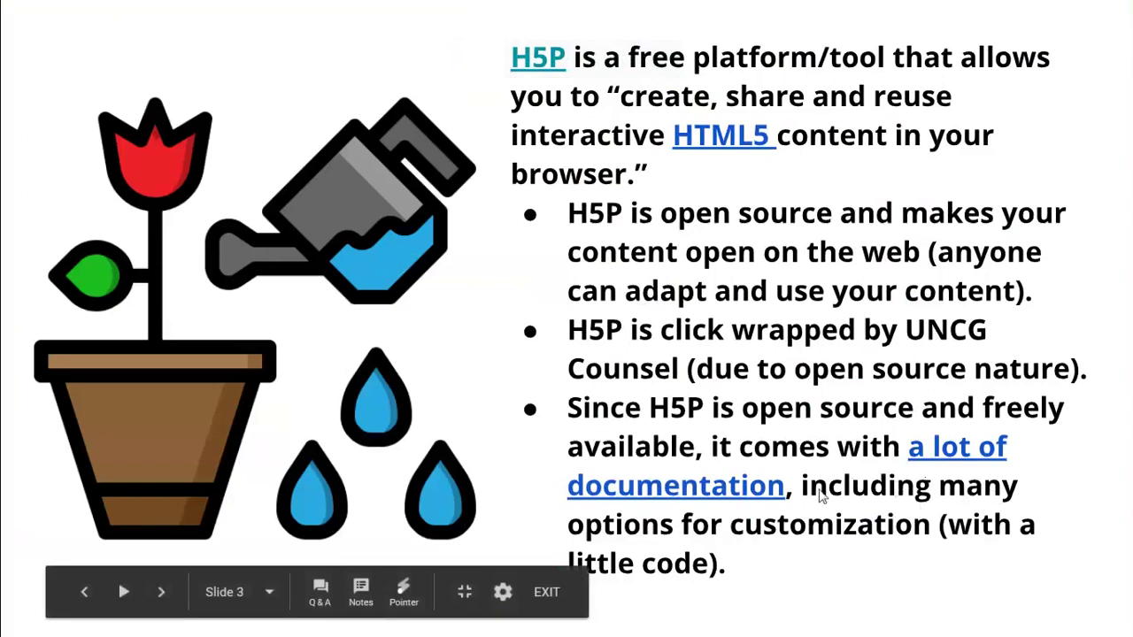
# - Advance to the "H5P is pretty accessible." slide, open its link and read the Content Type Accessibility page down to the status table
pyautogui.click(659, 417)
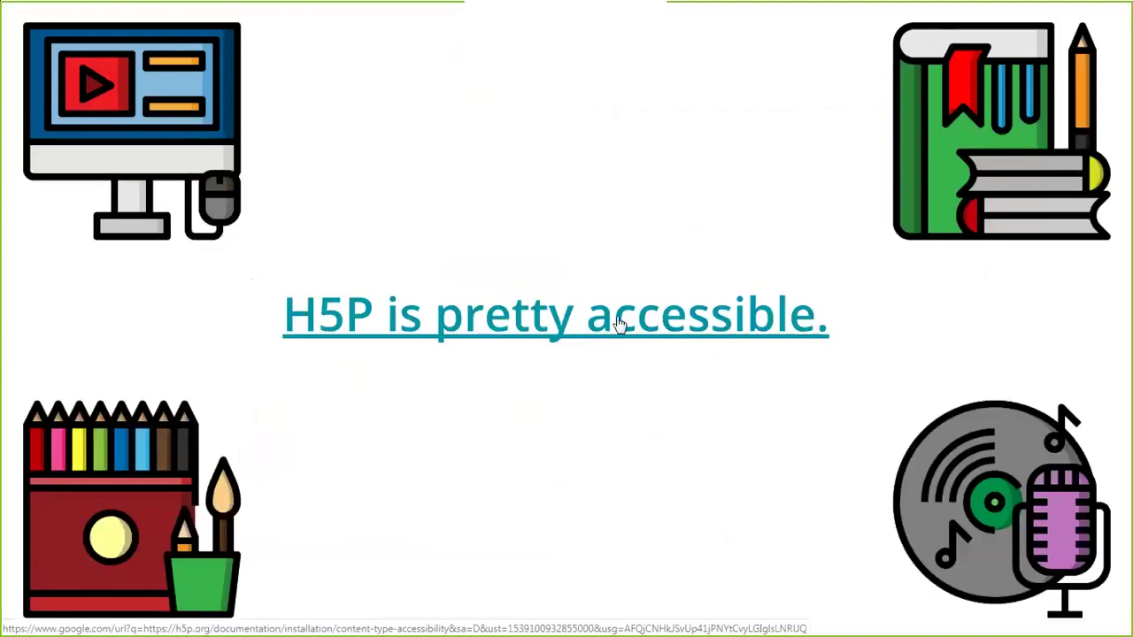
pyautogui.click(618, 323)
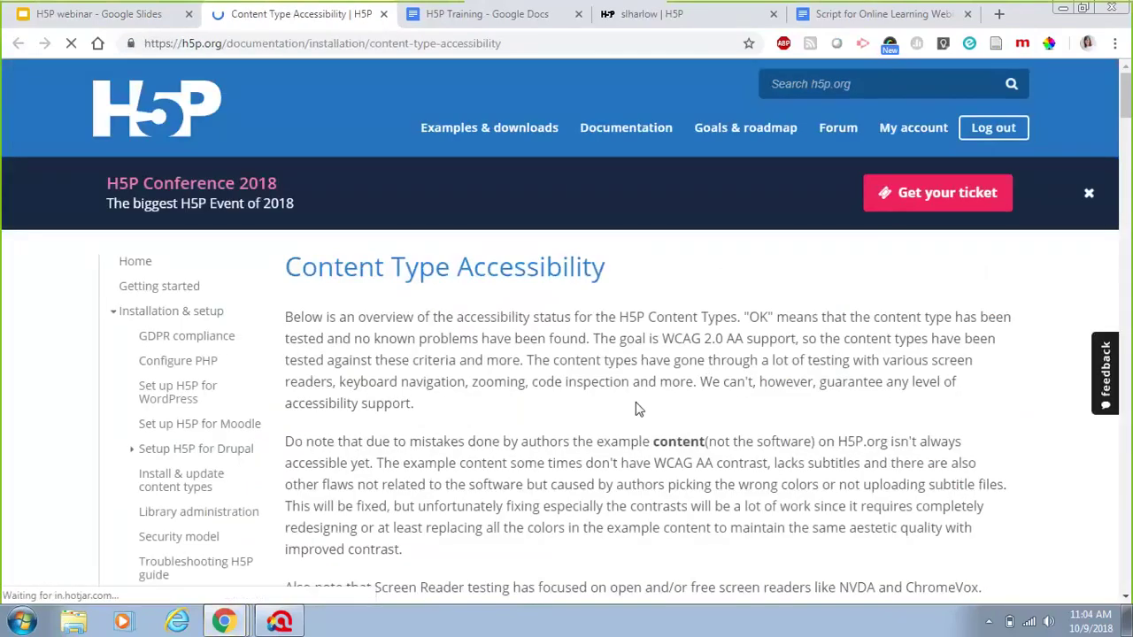
pyautogui.scroll(-2, 635, 409)
pyautogui.scroll(-1, 635, 409)
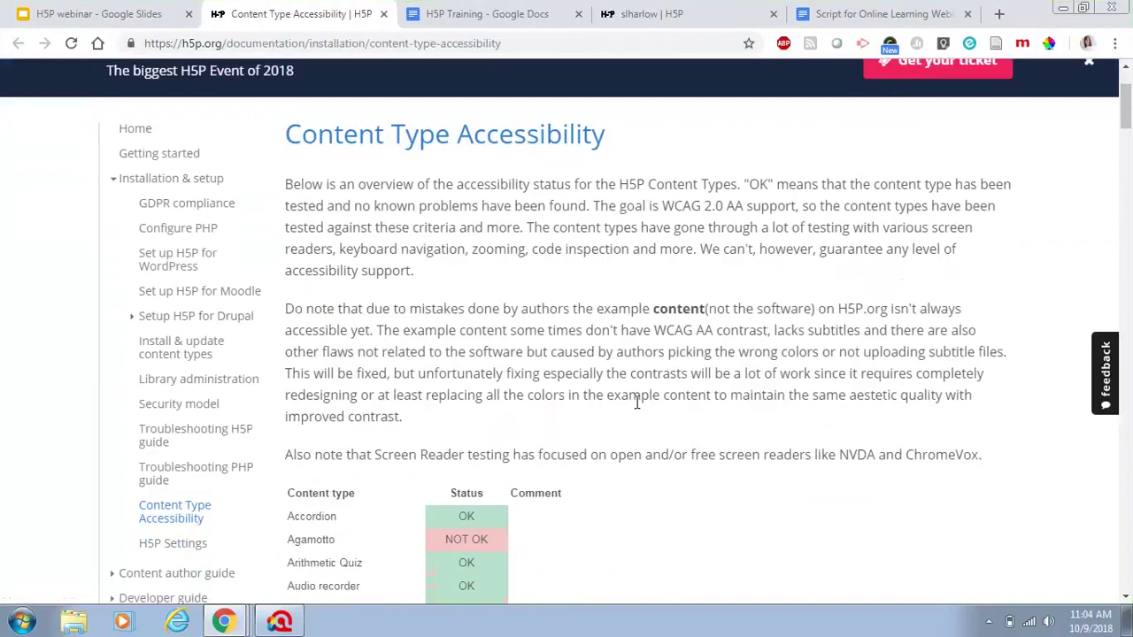
pyautogui.scroll(-3, 636, 403)
pyautogui.scroll(-1, 636, 409)
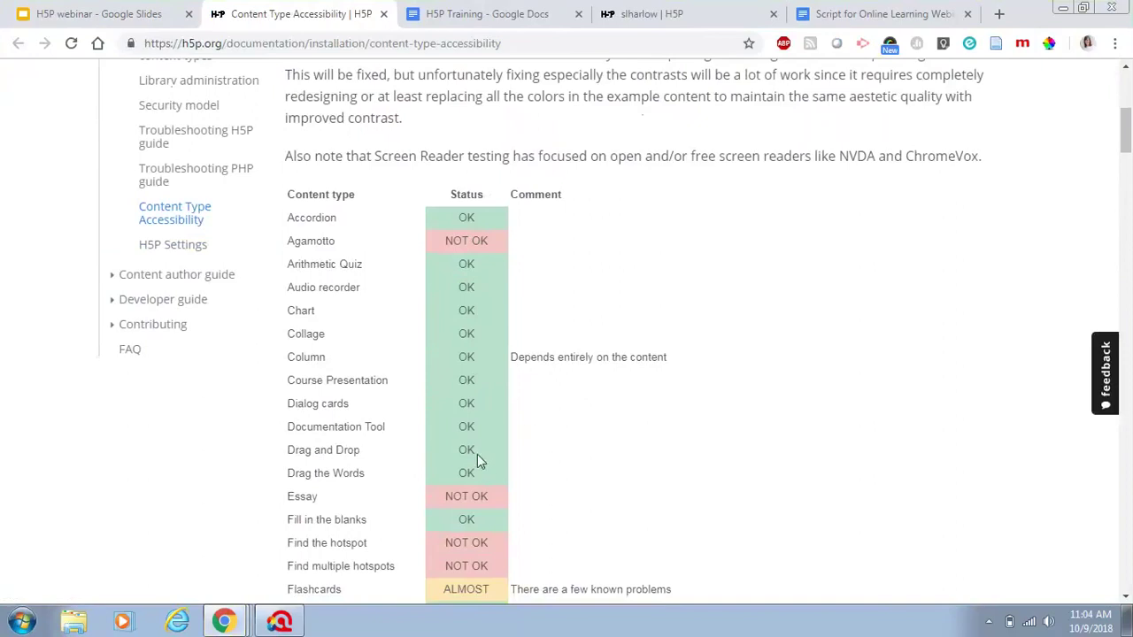
# - Examine the accessibility status and comments of the H5P content types listed in the table, through Twitter User Feed
pyautogui.scroll(-2, 556, 453)
pyautogui.scroll(-3, 554, 450)
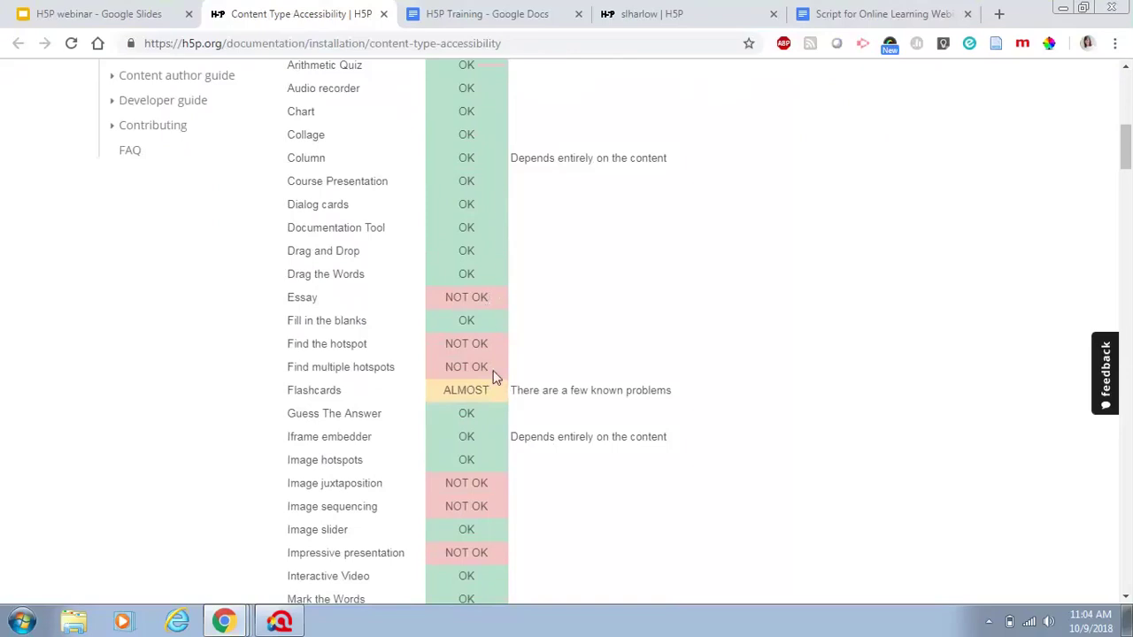
pyautogui.scroll(-3, 571, 361)
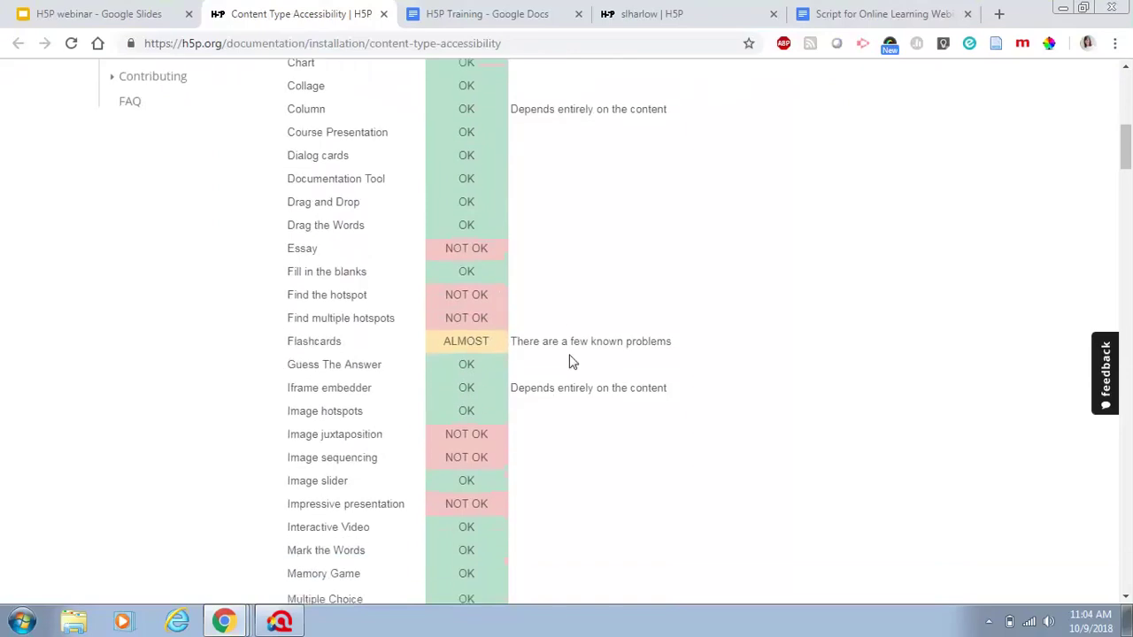
pyautogui.scroll(-2, 571, 361)
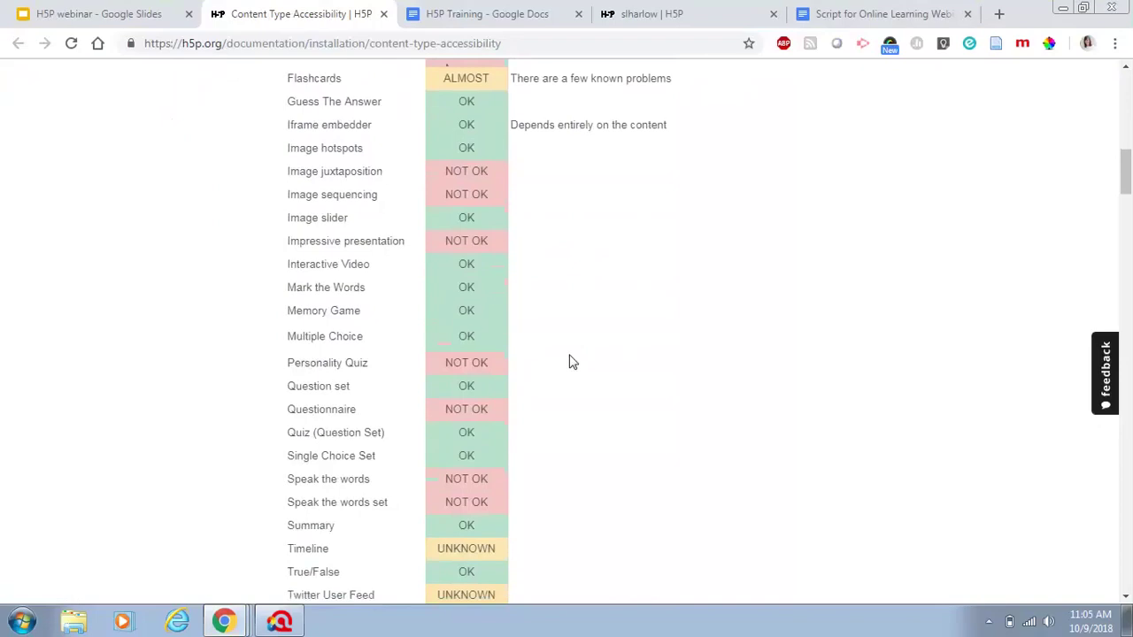
pyautogui.scroll(1, 571, 361)
pyautogui.scroll(3, 571, 361)
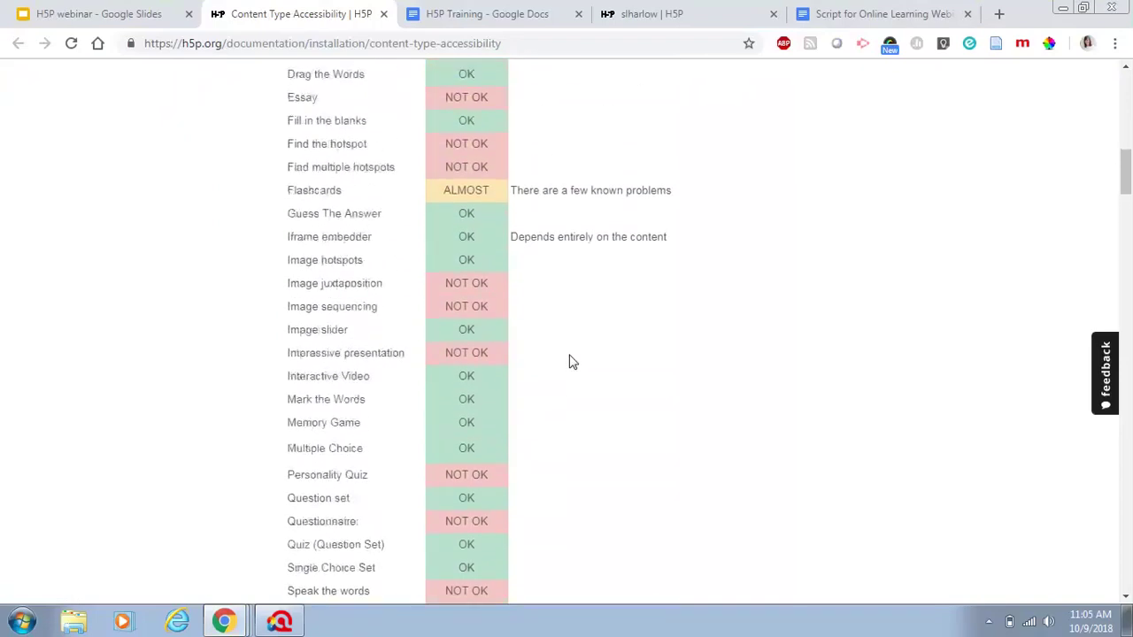
pyautogui.scroll(-1, 571, 361)
pyautogui.scroll(3, 571, 361)
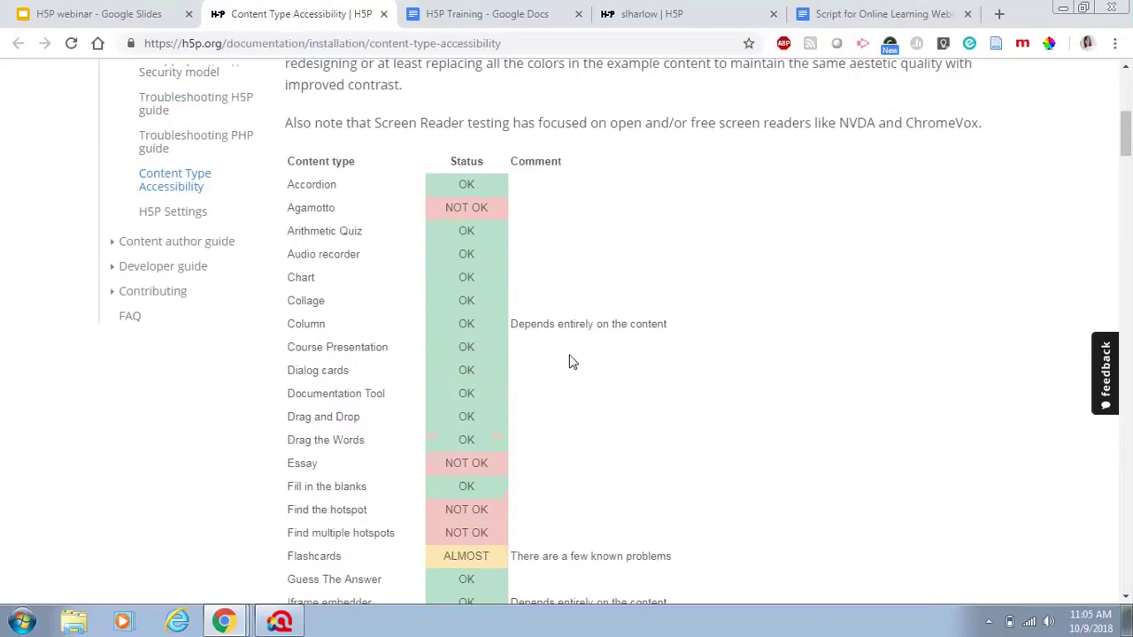
pyautogui.scroll(-1, 570, 361)
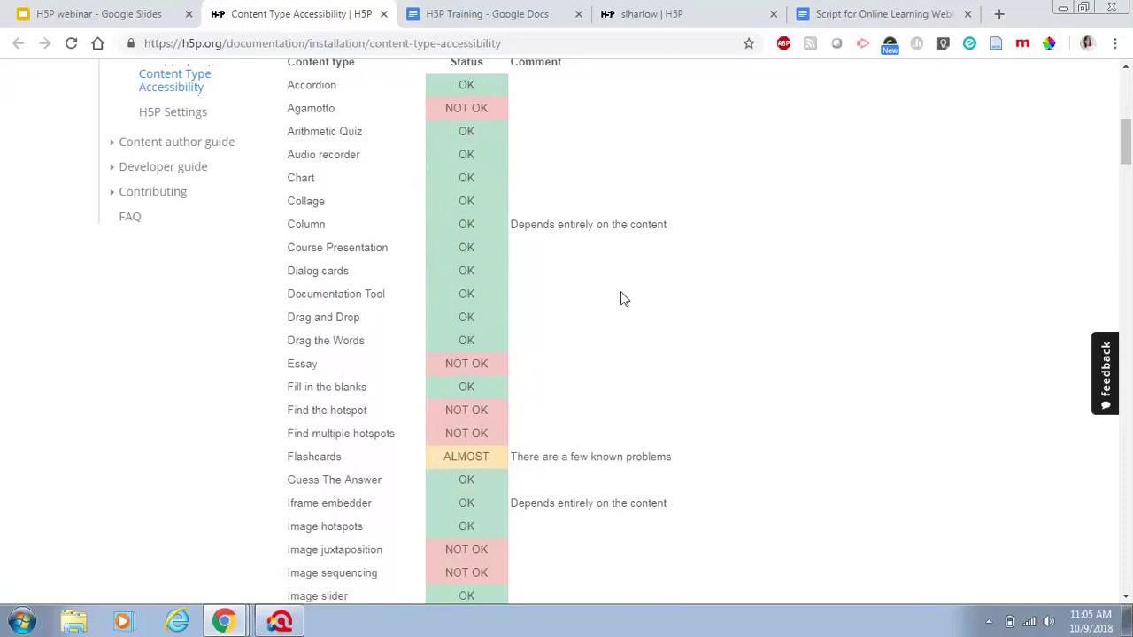
pyautogui.scroll(-3, 622, 298)
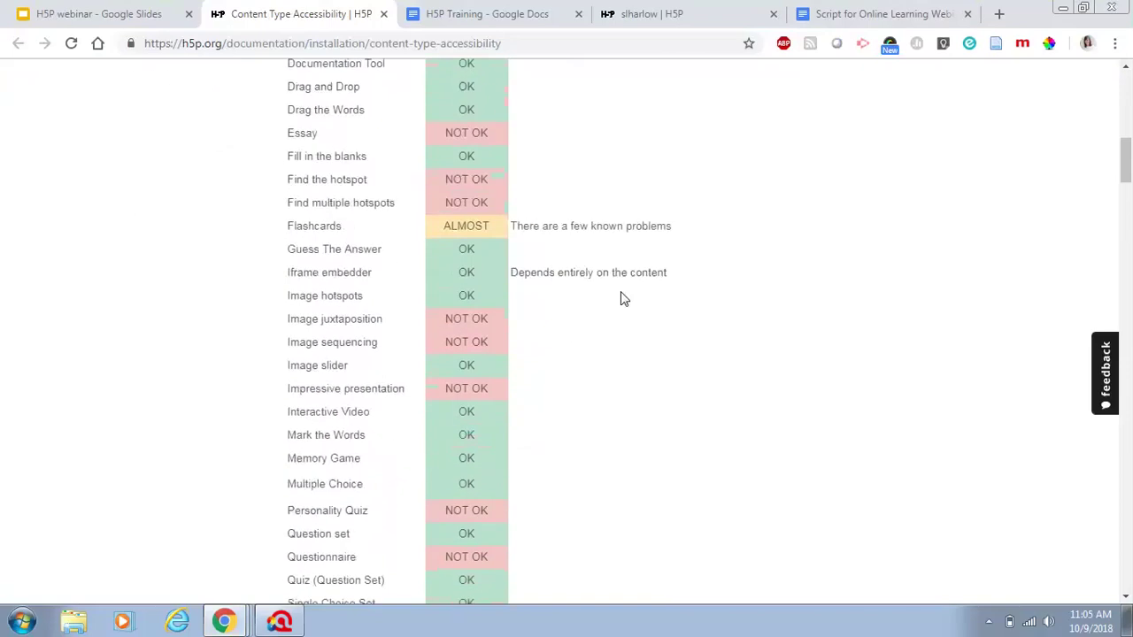
pyautogui.scroll(-1, 621, 299)
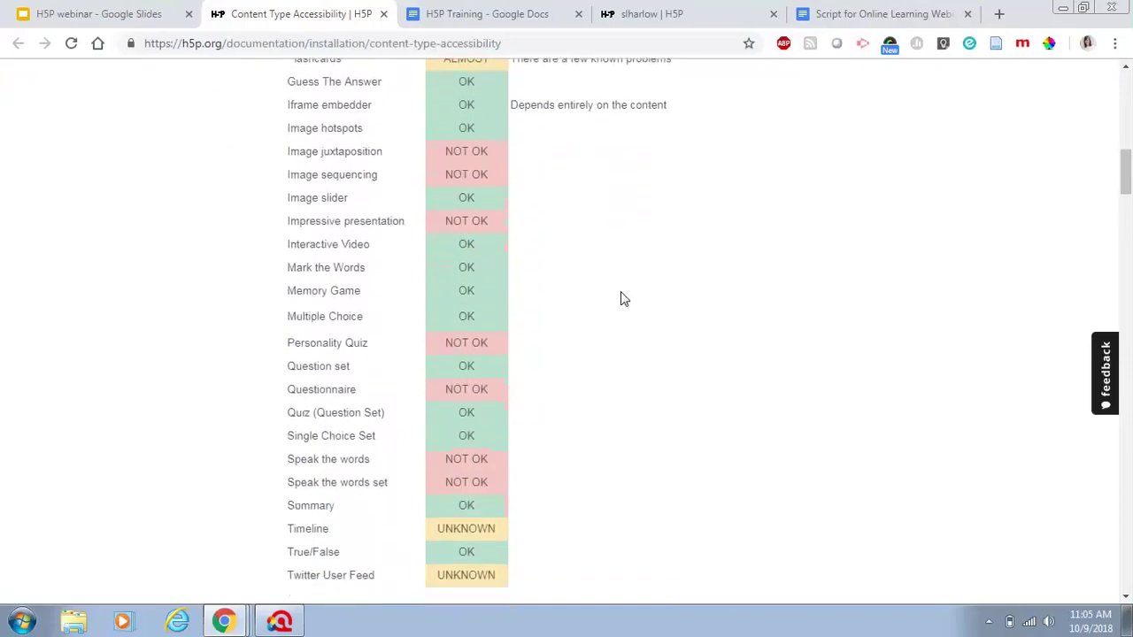
pyautogui.scroll(-1, 621, 298)
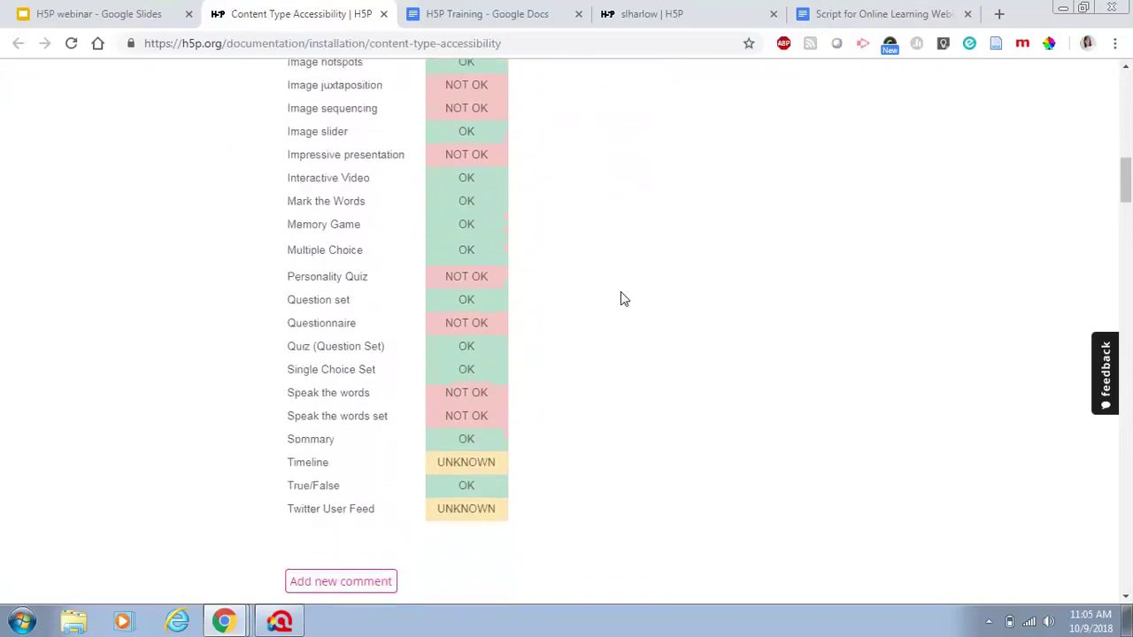
pyautogui.scroll(1, 621, 299)
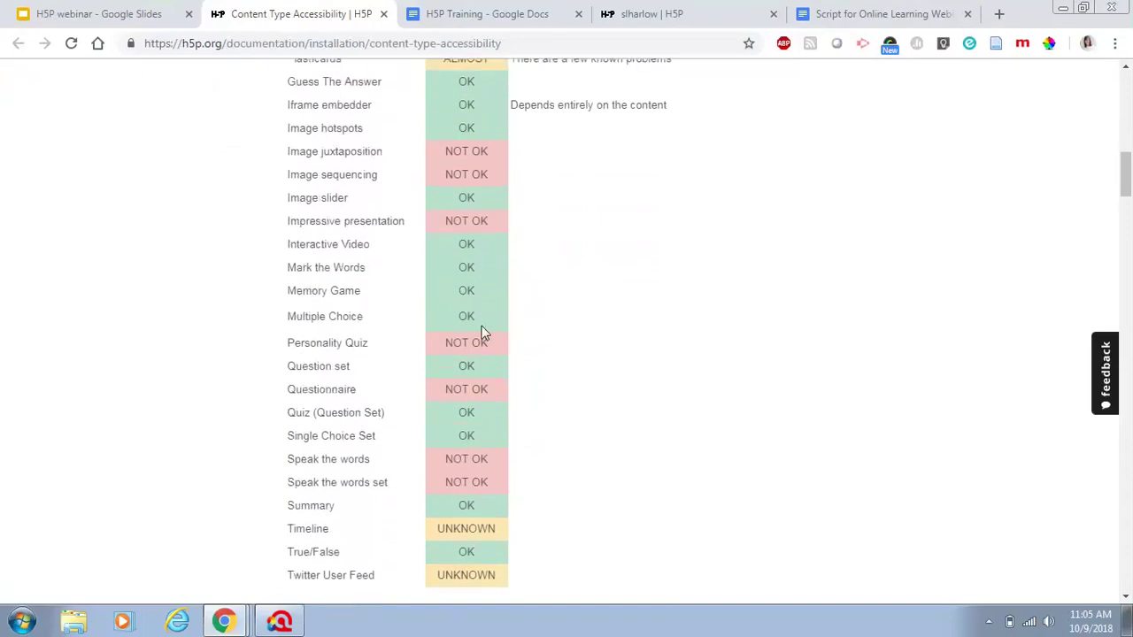
# - Return to the webinar presentation, advance to the Examples slide and open the CCCC tutorial example
pyautogui.click(153, 18)
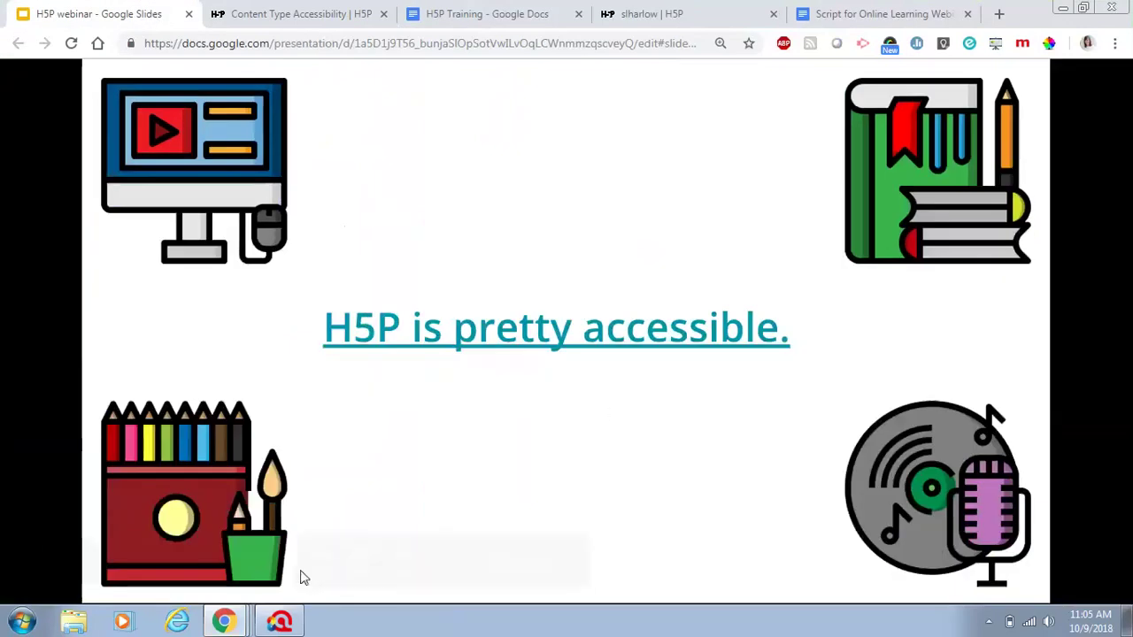
pyautogui.moveTo(262, 580)
pyautogui.click(161, 561)
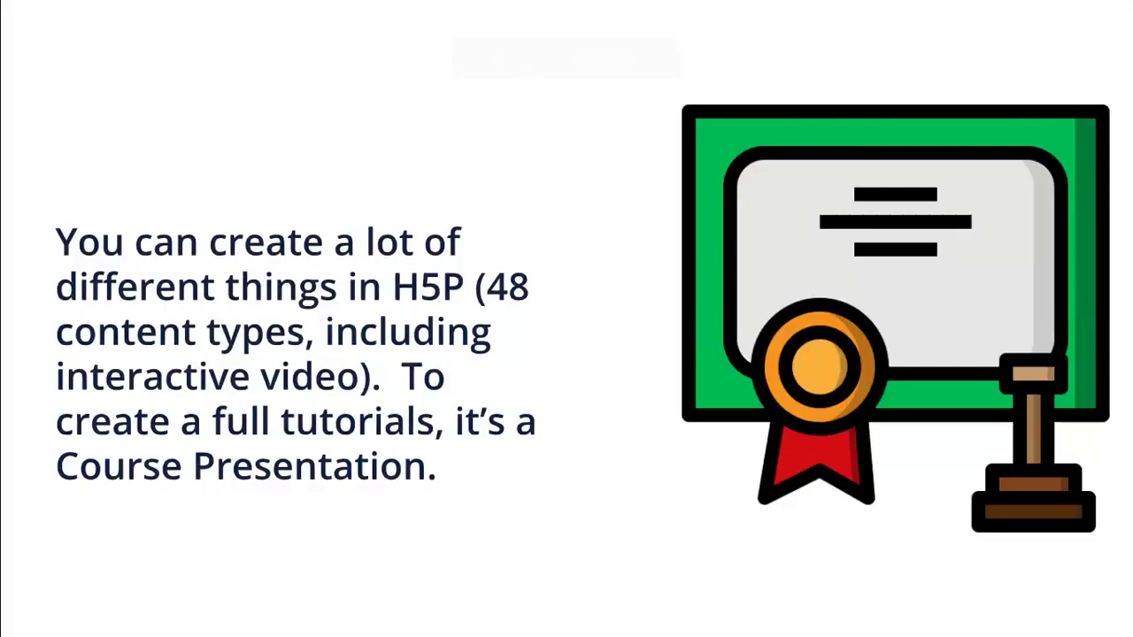
pyautogui.click(551, 309)
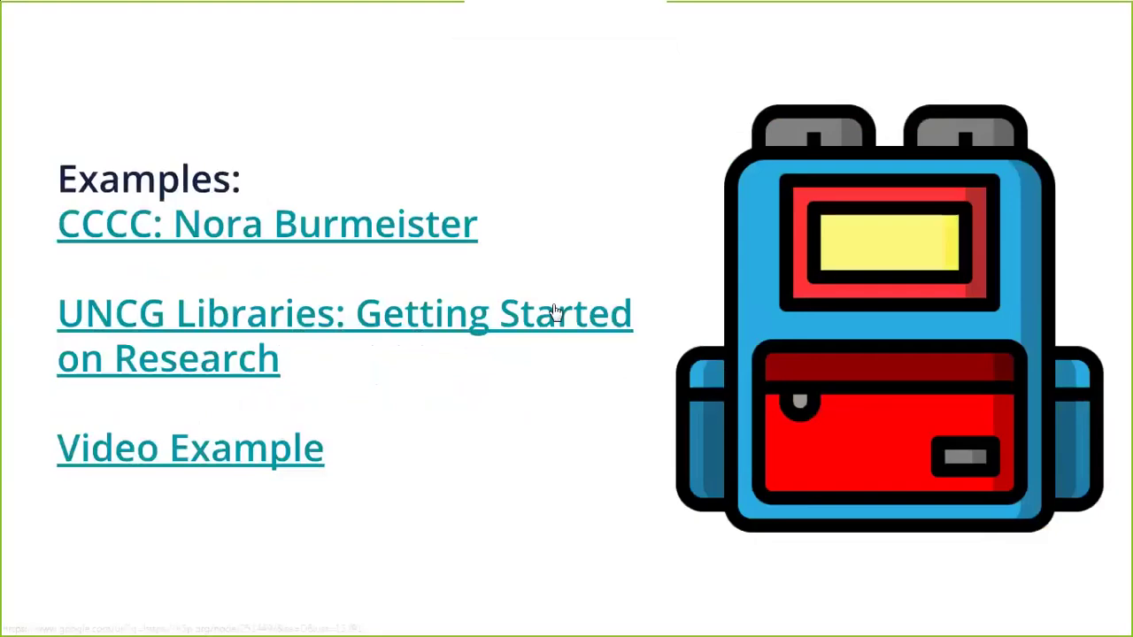
pyautogui.click(414, 227)
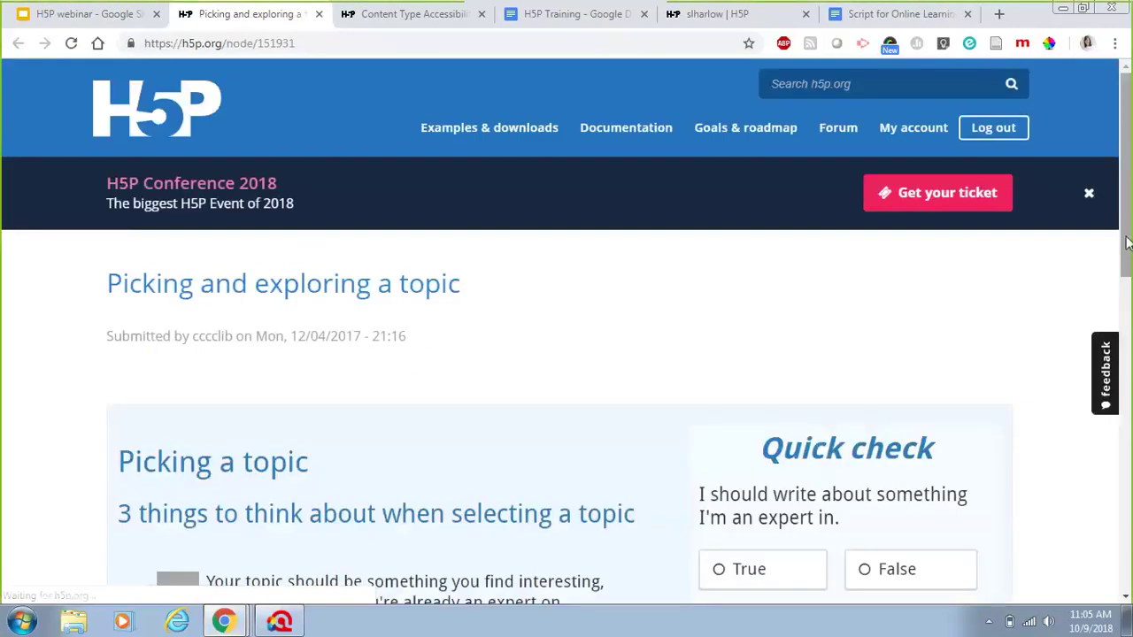
# - Answer False to the Quick check questions on pages 1 and 2 of the "Picking a topic" tutorial, checking each answer
pyautogui.moveTo(1129, 239); pyautogui.dragTo(1128, 361)
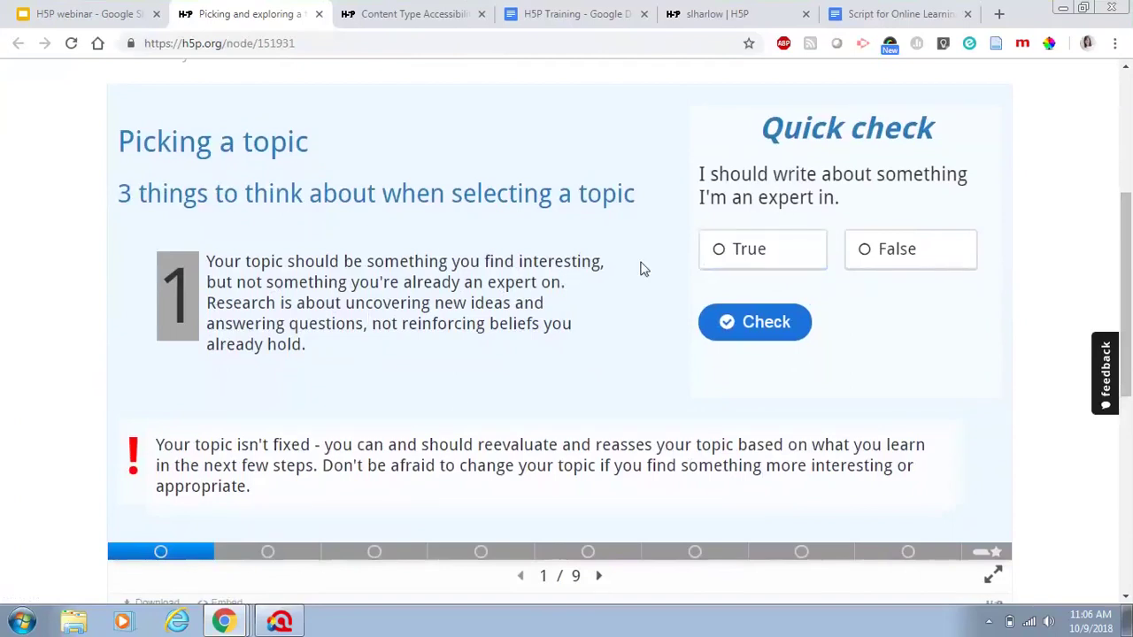
pyautogui.click(911, 260)
pyautogui.click(763, 328)
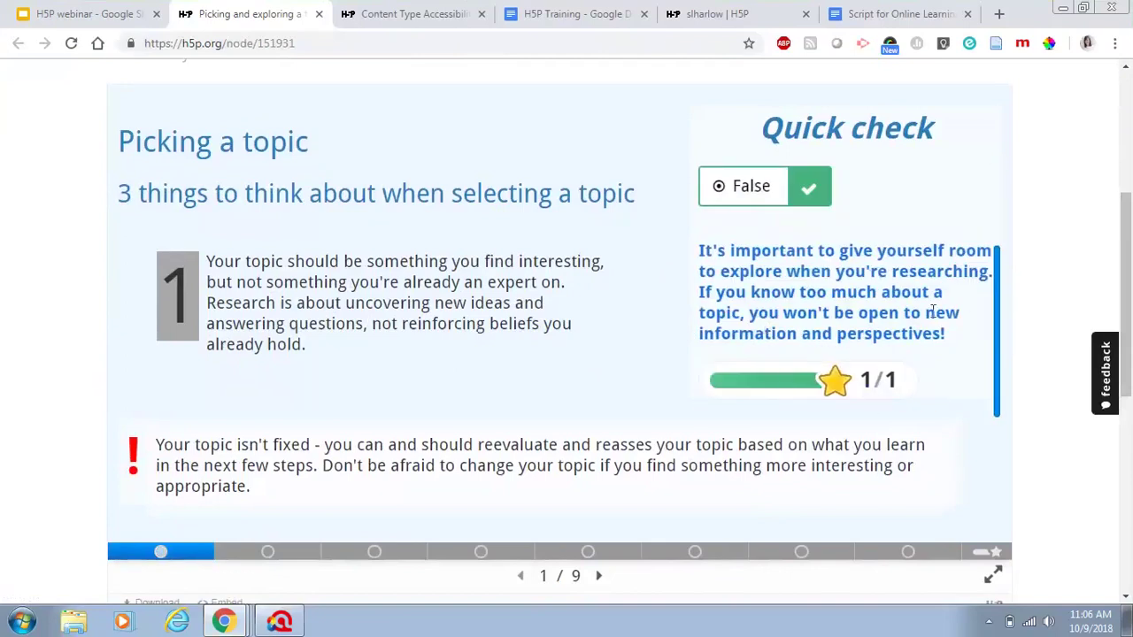
pyautogui.click(599, 577)
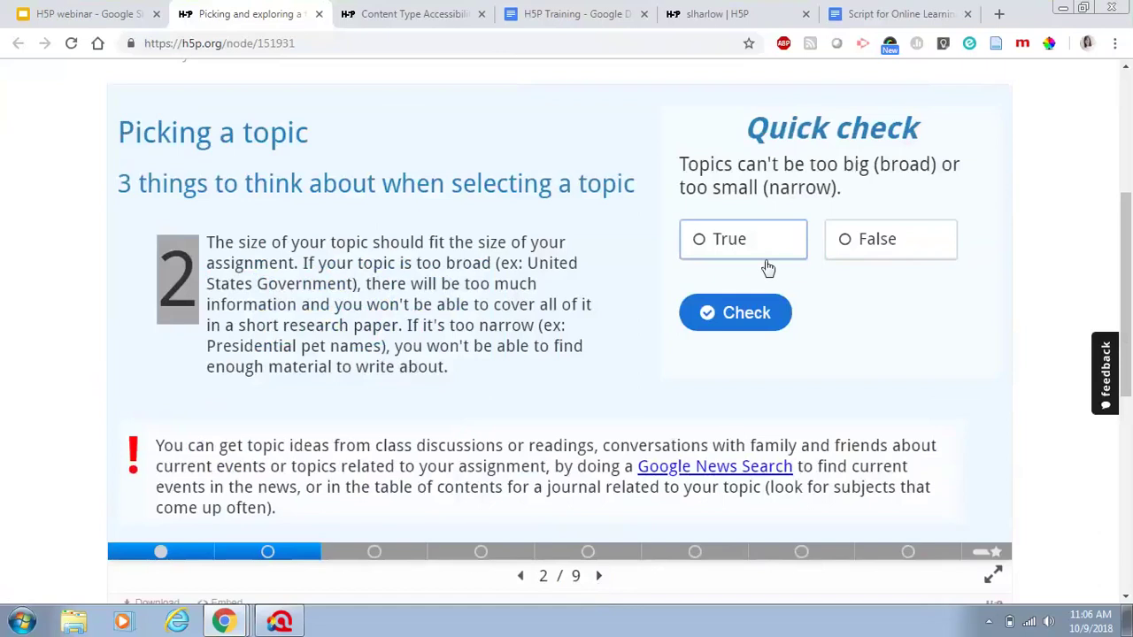
pyautogui.click(932, 232)
pyautogui.click(734, 311)
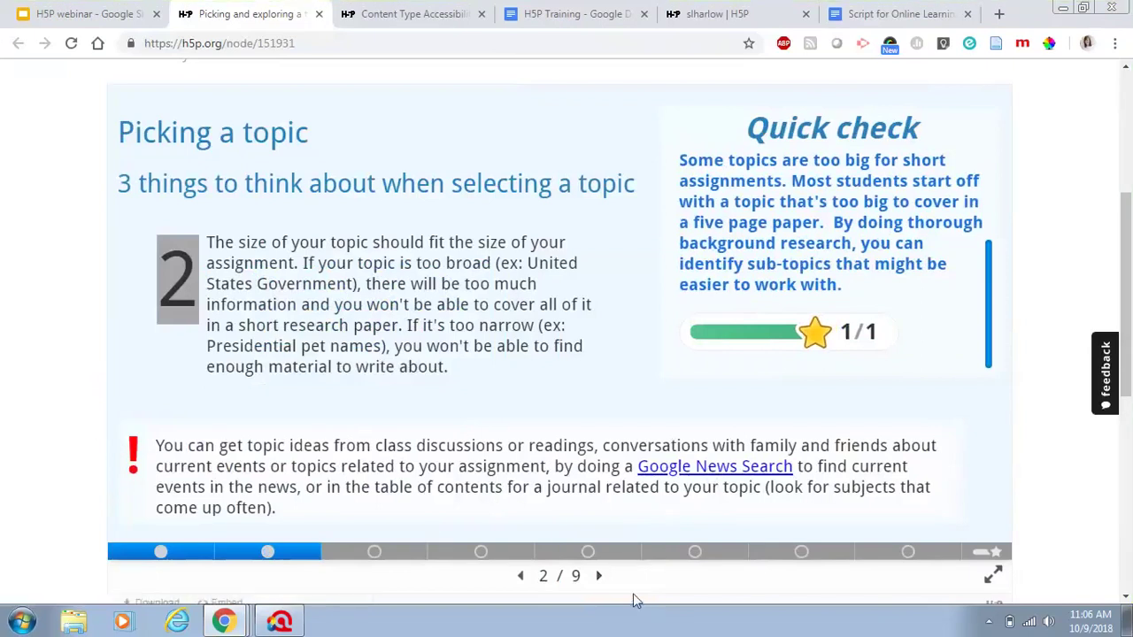
# - On page 3, answer True to the Quick check question about topics everyone agrees on, check it and view the feedback
pyautogui.click(600, 577)
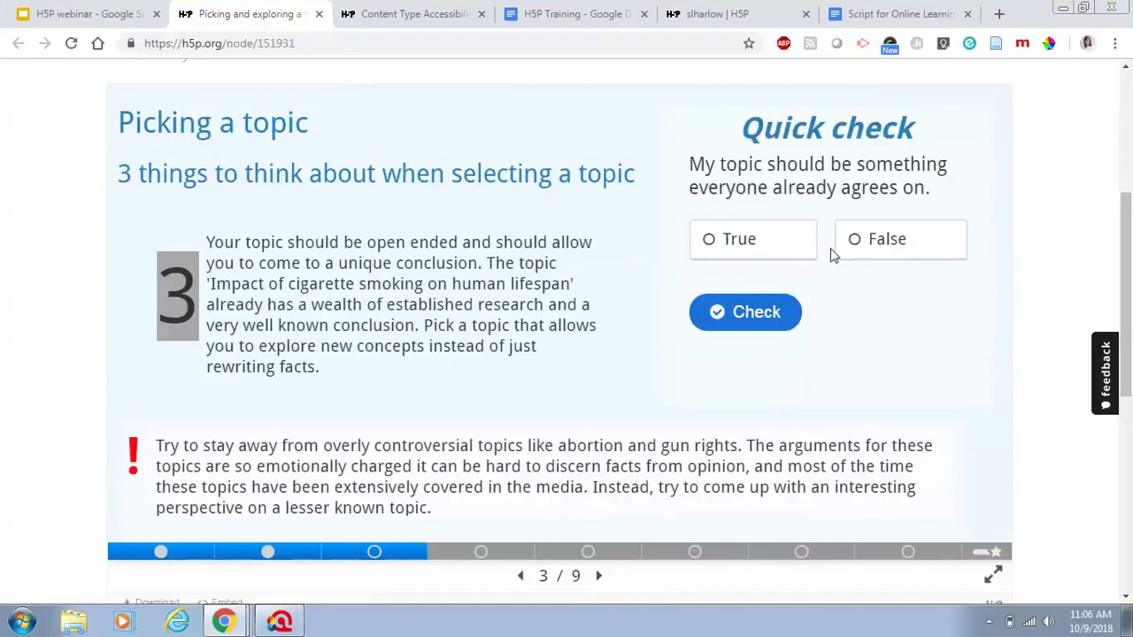
pyautogui.click(779, 248)
pyautogui.click(763, 313)
pyautogui.scroll(-2, 763, 314)
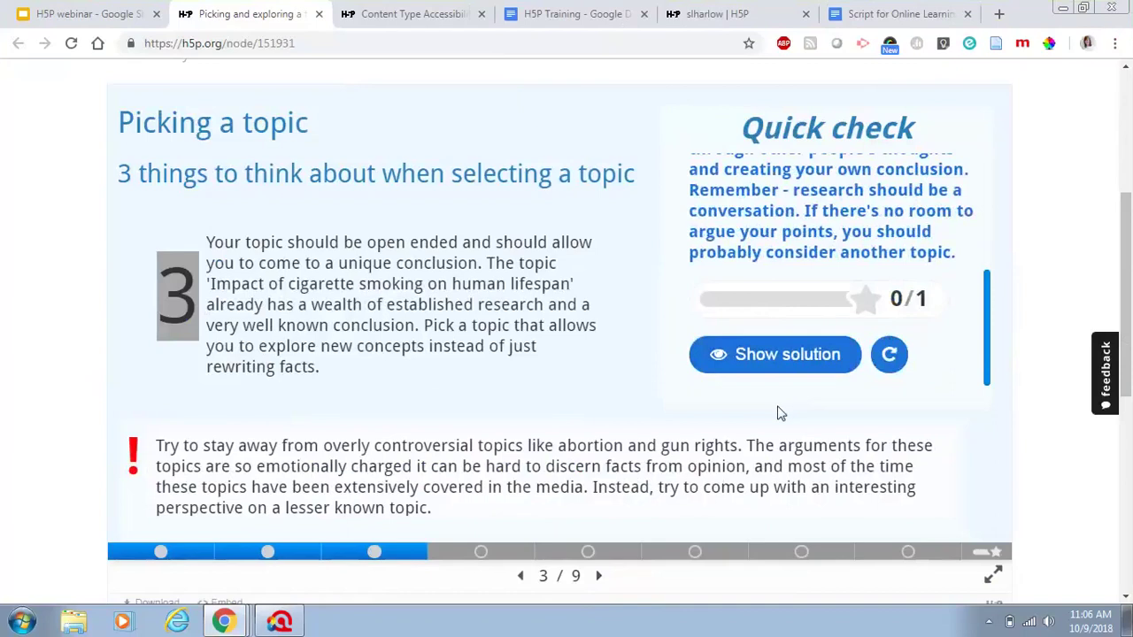
# - In the page 4 sorting exercise, place "Uses of the internet" under Too broad and try to place "Layout of the solar system" under Too narrow
pyautogui.click(599, 576)
pyautogui.click(599, 576)
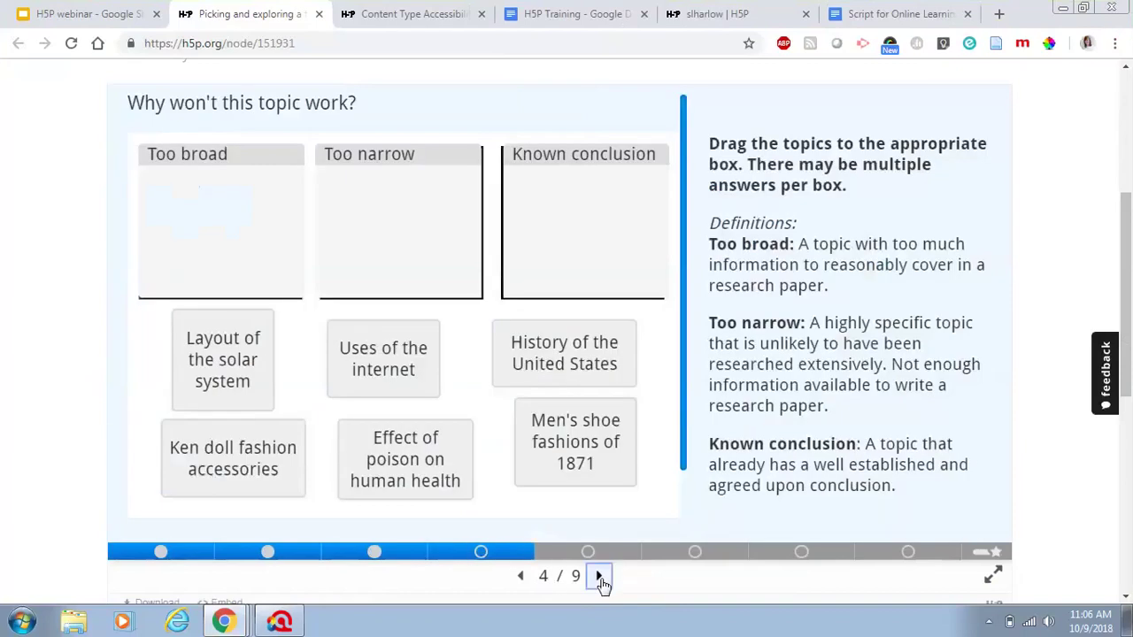
pyautogui.click(522, 576)
pyautogui.moveTo(411, 395); pyautogui.dragTo(434, 238)
pyautogui.moveTo(379, 369); pyautogui.dragTo(204, 225)
pyautogui.moveTo(222, 354); pyautogui.dragTo(364, 222)
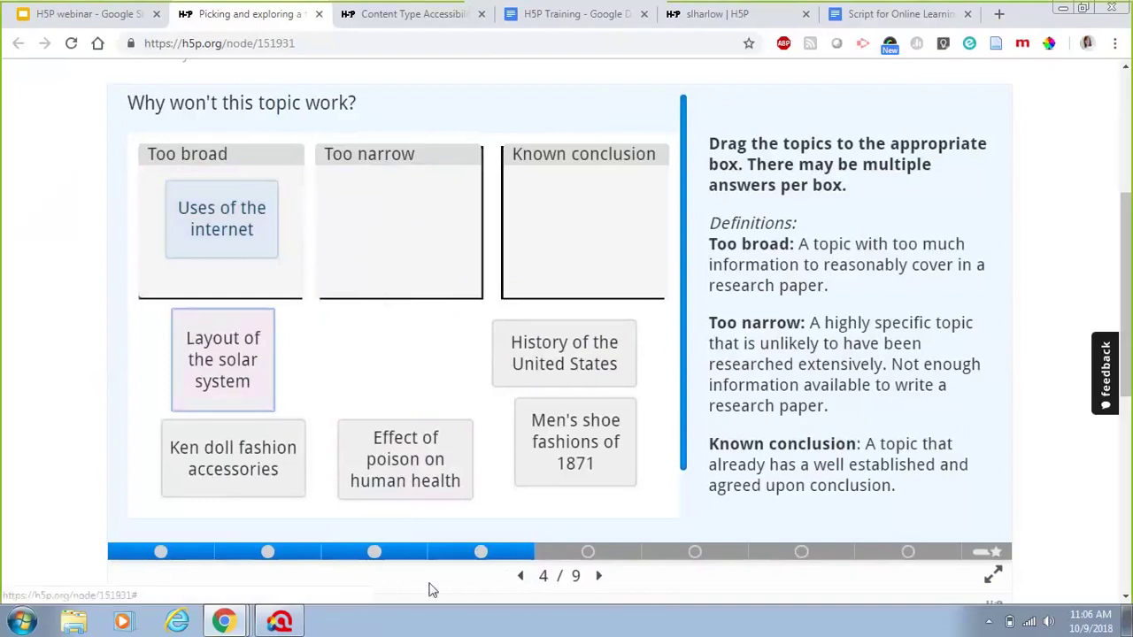
# - On page 5, match "basic facts" and "vocabulary" to the blanks in the Quick check sentences and check the answers
pyautogui.click(599, 583)
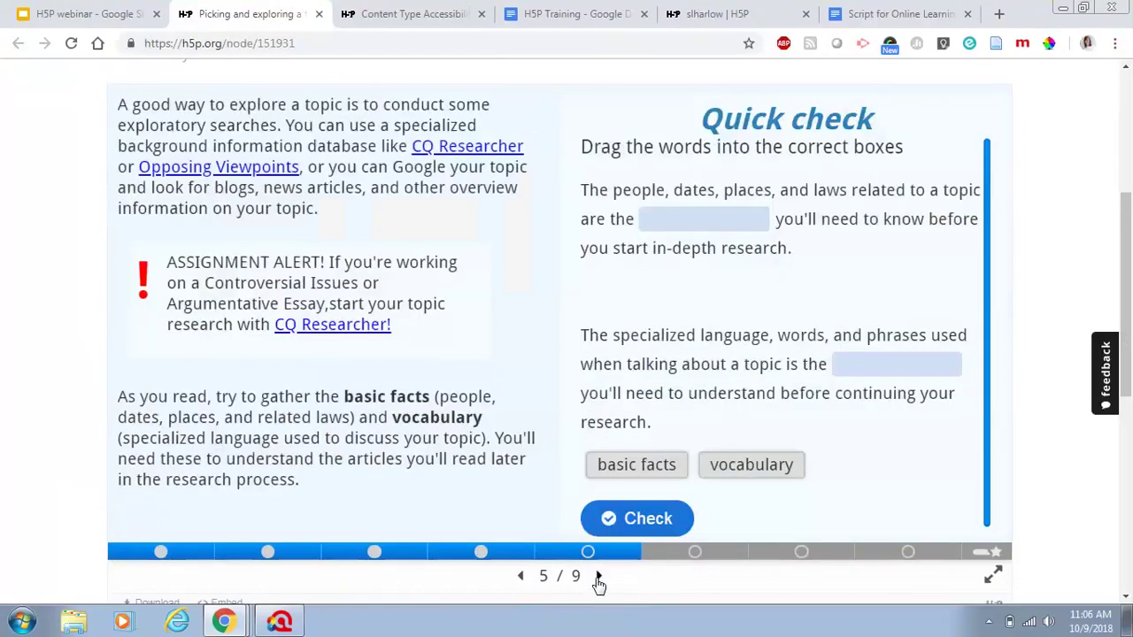
pyautogui.moveTo(655, 463); pyautogui.dragTo(737, 230)
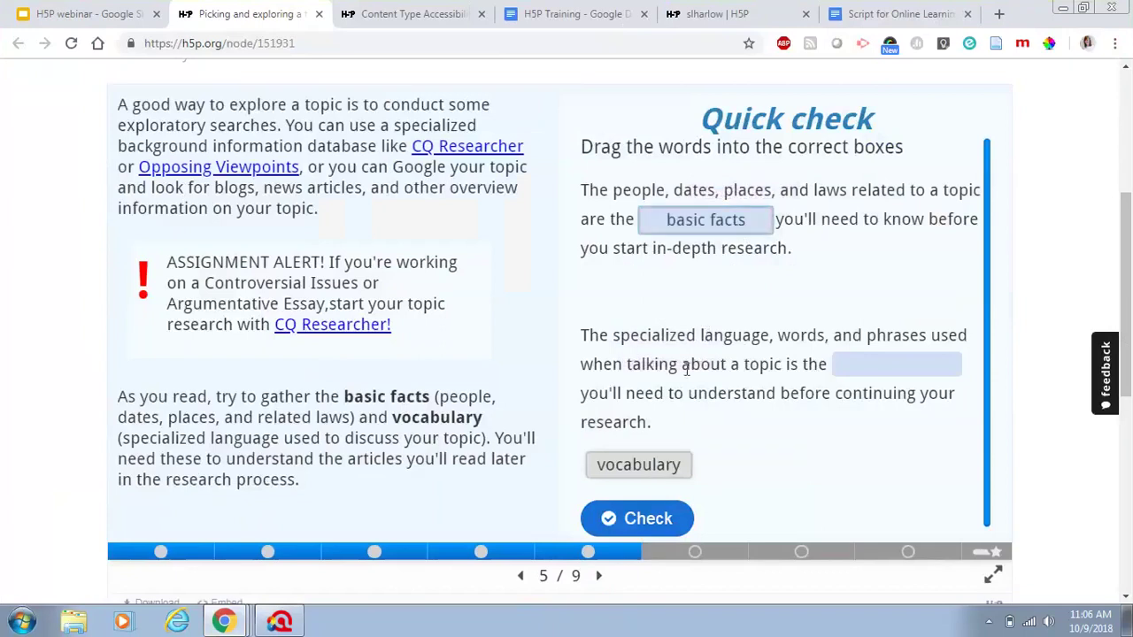
pyautogui.moveTo(660, 468); pyautogui.dragTo(896, 346)
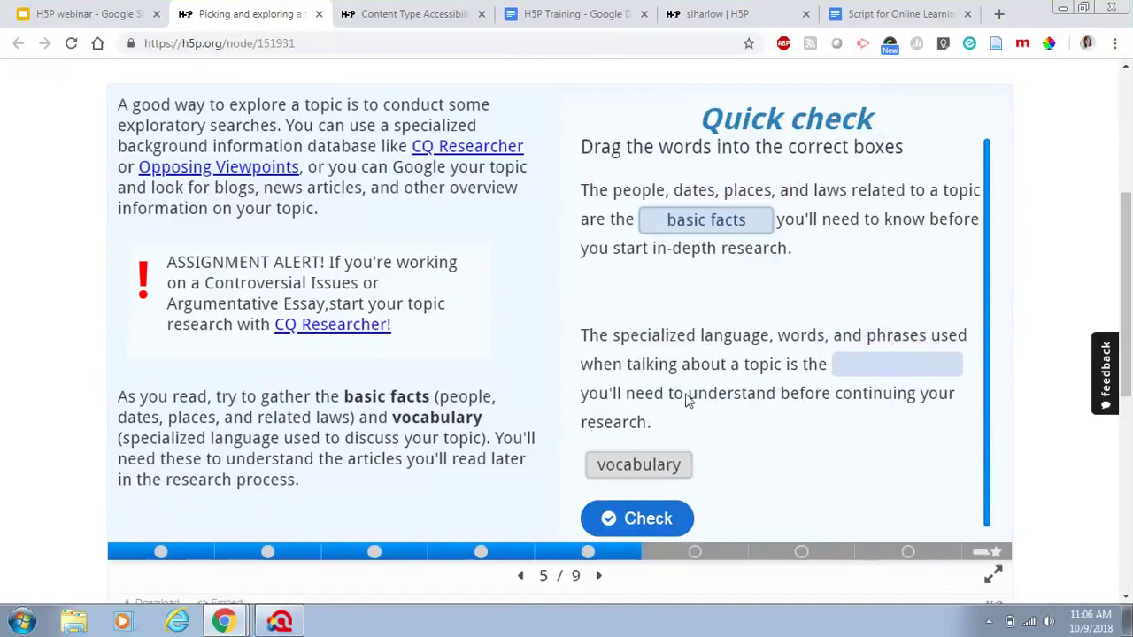
pyautogui.moveTo(739, 221); pyautogui.dragTo(728, 201)
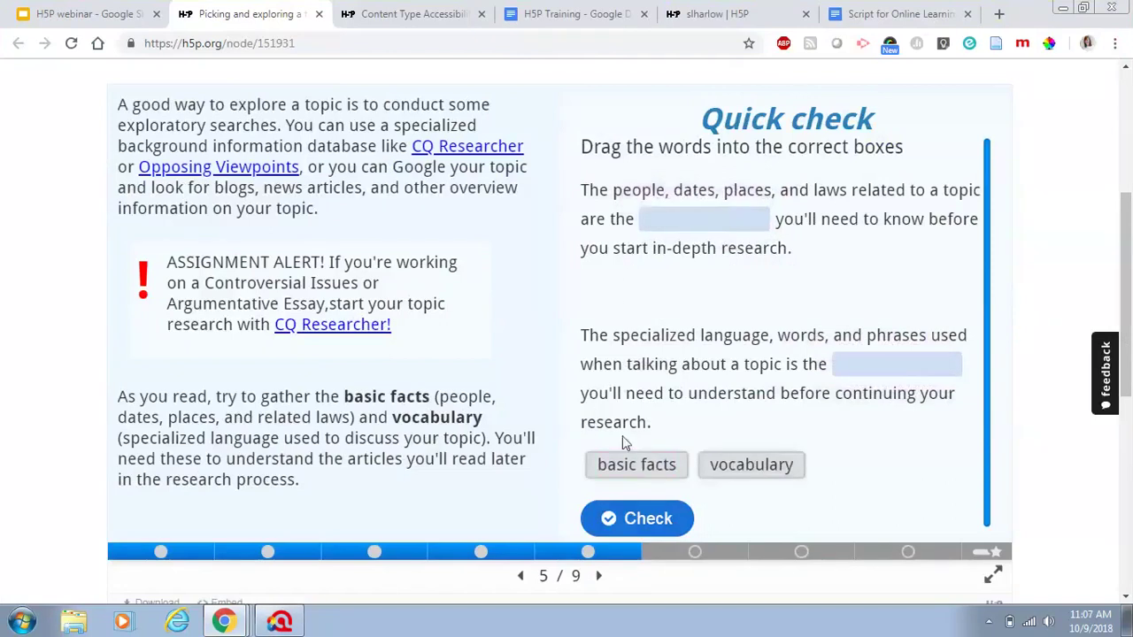
pyautogui.moveTo(646, 460); pyautogui.dragTo(719, 218)
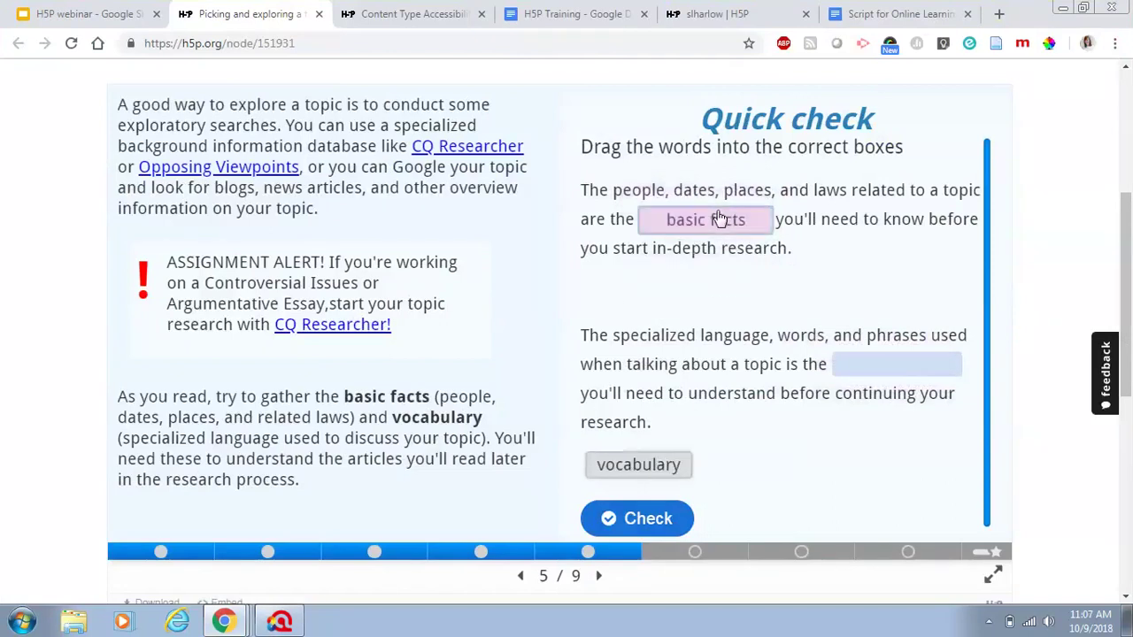
pyautogui.moveTo(659, 476); pyautogui.dragTo(879, 376)
pyautogui.click(629, 482)
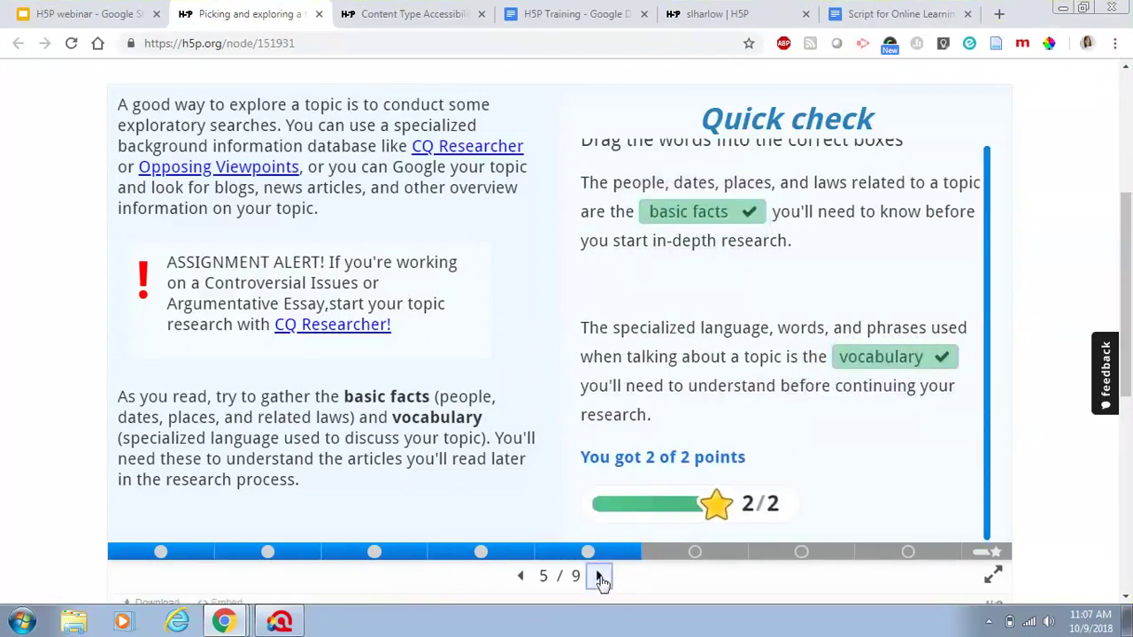
# - Advance past the exercises on pages 6 to 8 to the page 9 summary and review the scores for each slide
pyautogui.click(599, 577)
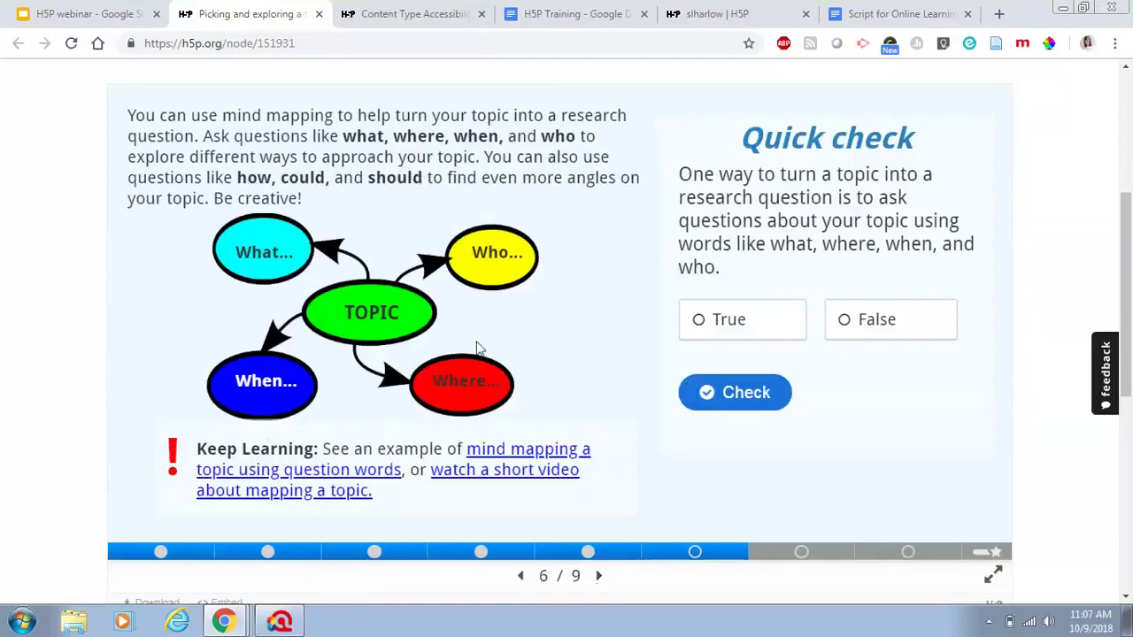
pyautogui.click(599, 577)
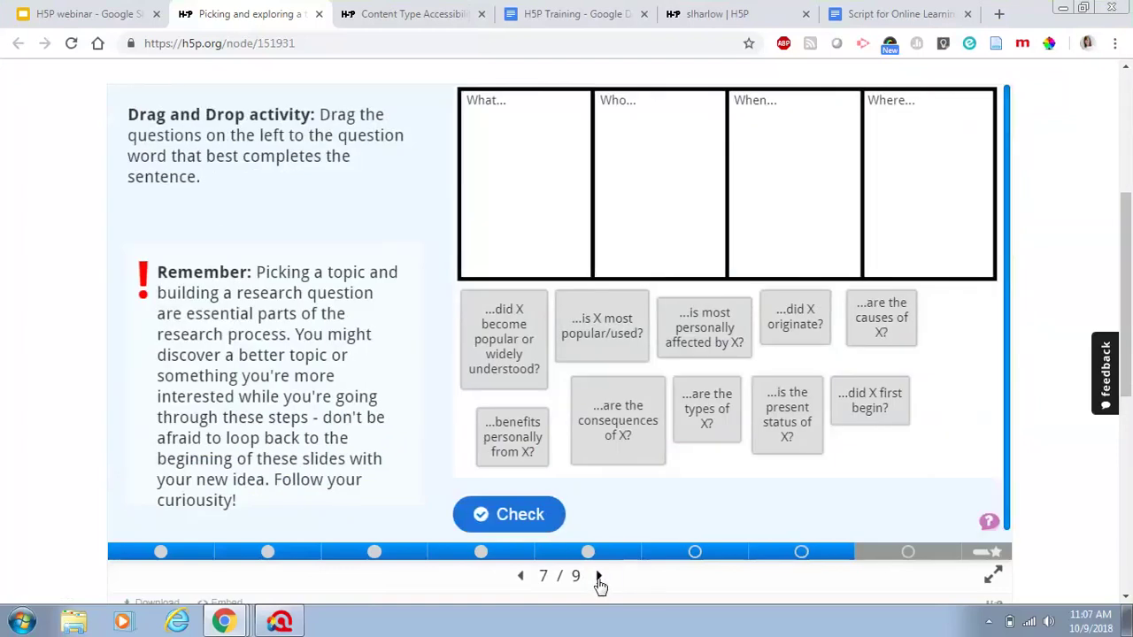
pyautogui.click(599, 577)
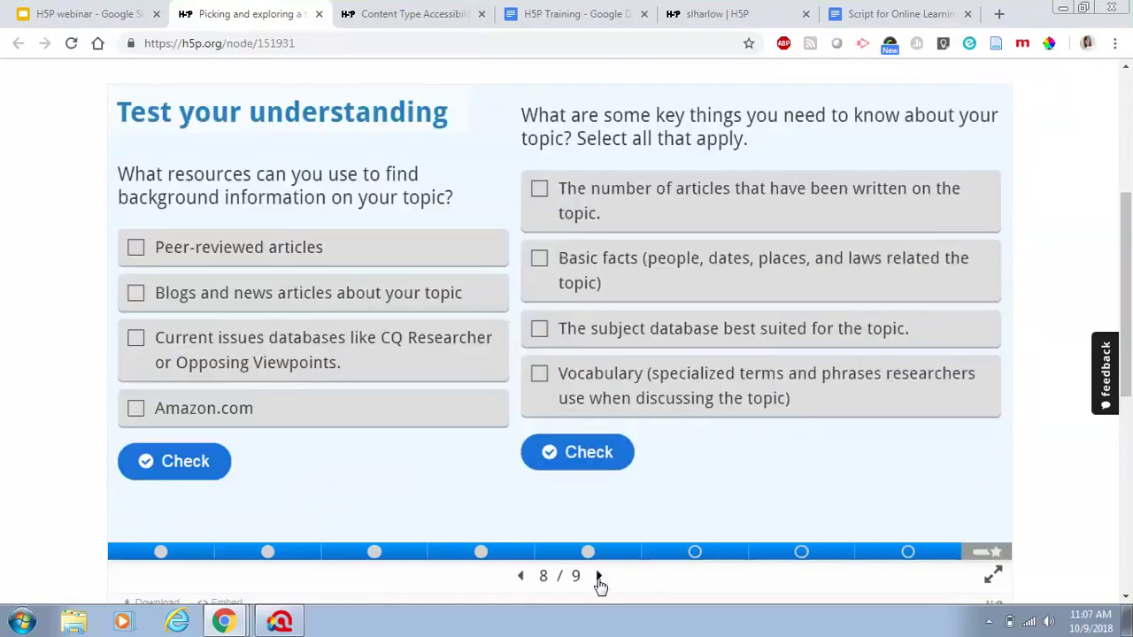
pyautogui.click(599, 577)
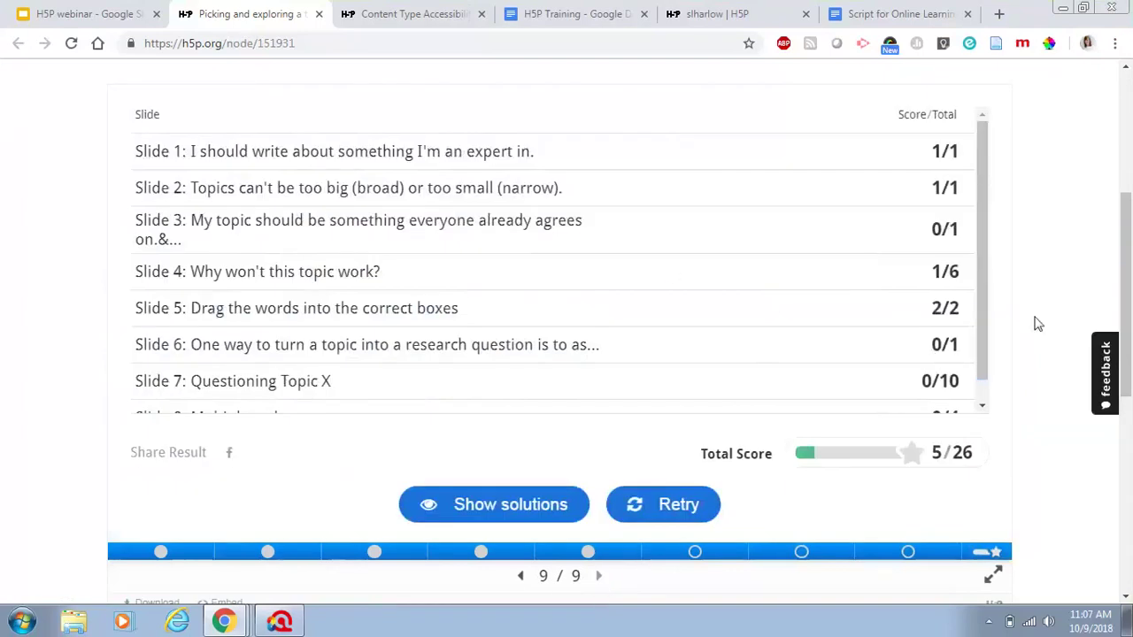
pyautogui.moveTo(983, 303); pyautogui.dragTo(992, 281)
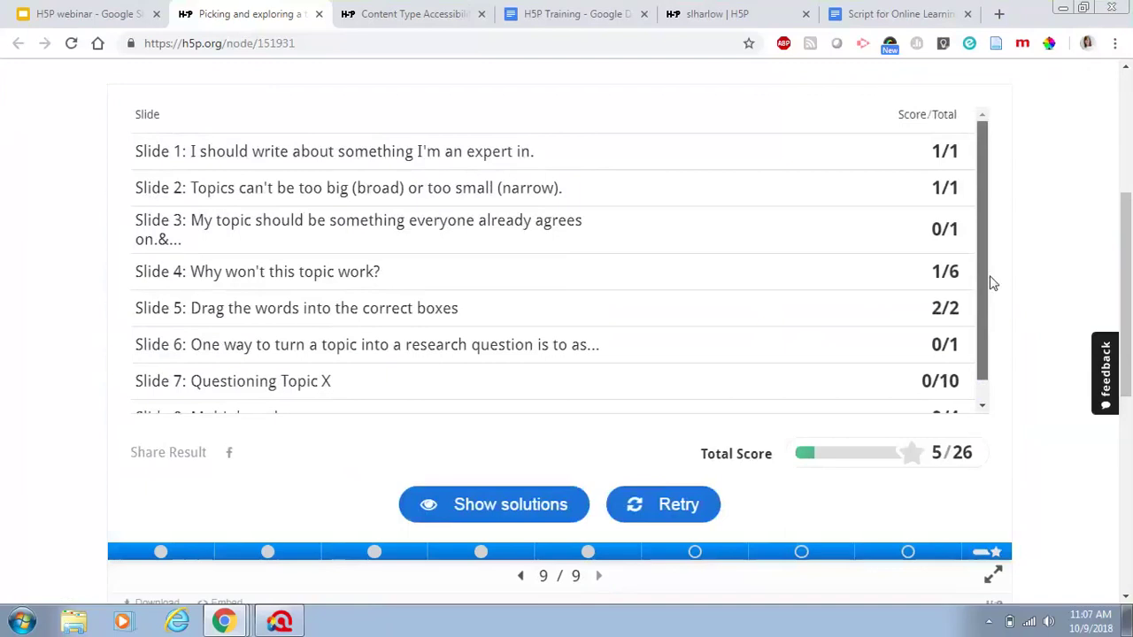
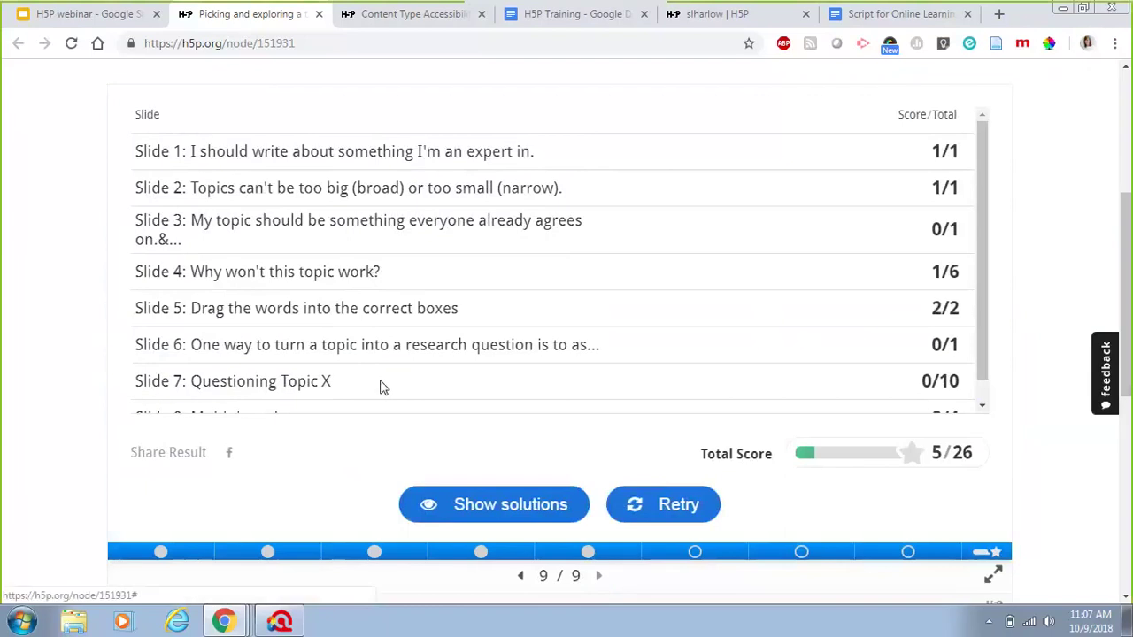
# - Return to the webinar presentation and open the "UNCG Libraries: Getting Started on Research" example tutorial
pyautogui.click(55, 12)
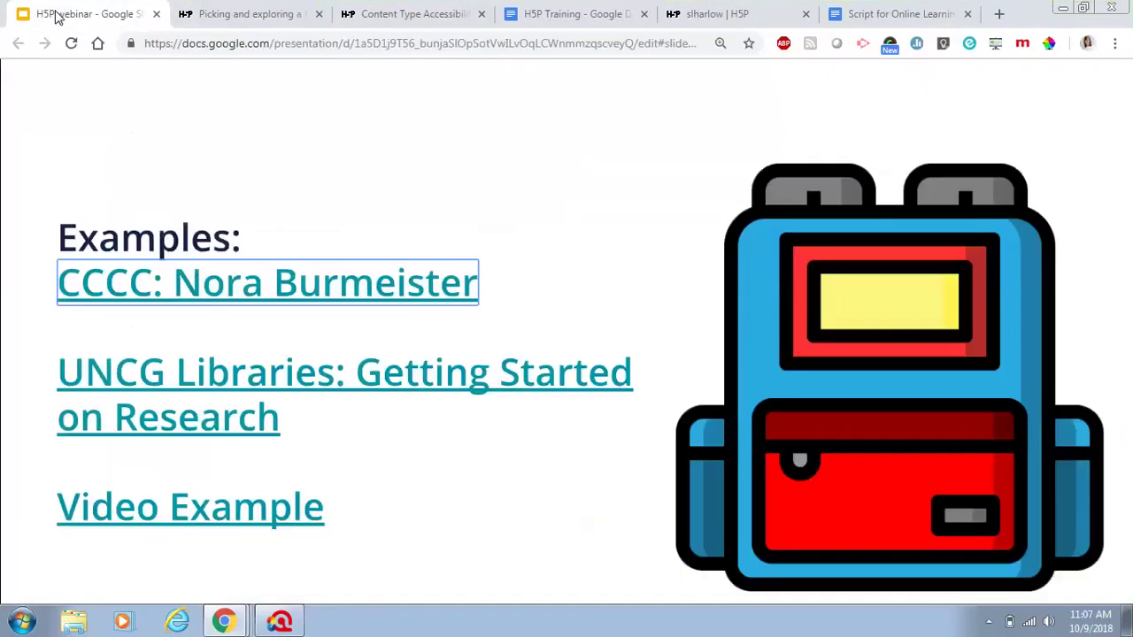
pyautogui.click(252, 350)
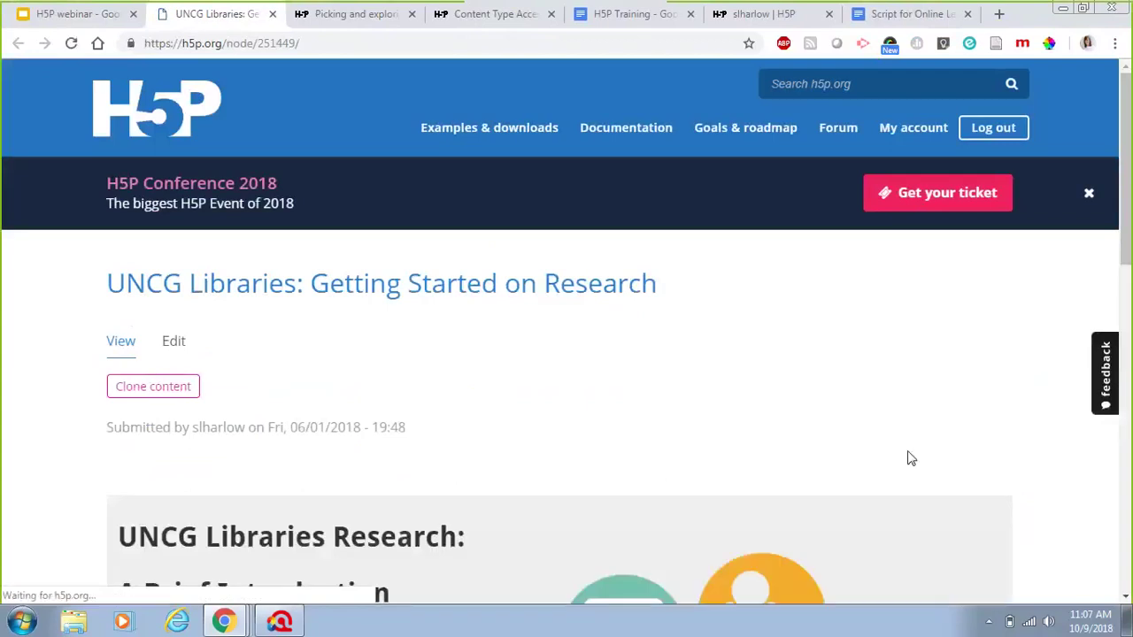
pyautogui.moveTo(1127, 262); pyautogui.dragTo(1127, 430)
# - Answer False to the questions on pages 2 and 3 of the UNCG tutorial, check each answer, and advance to page 4
pyautogui.click(601, 512)
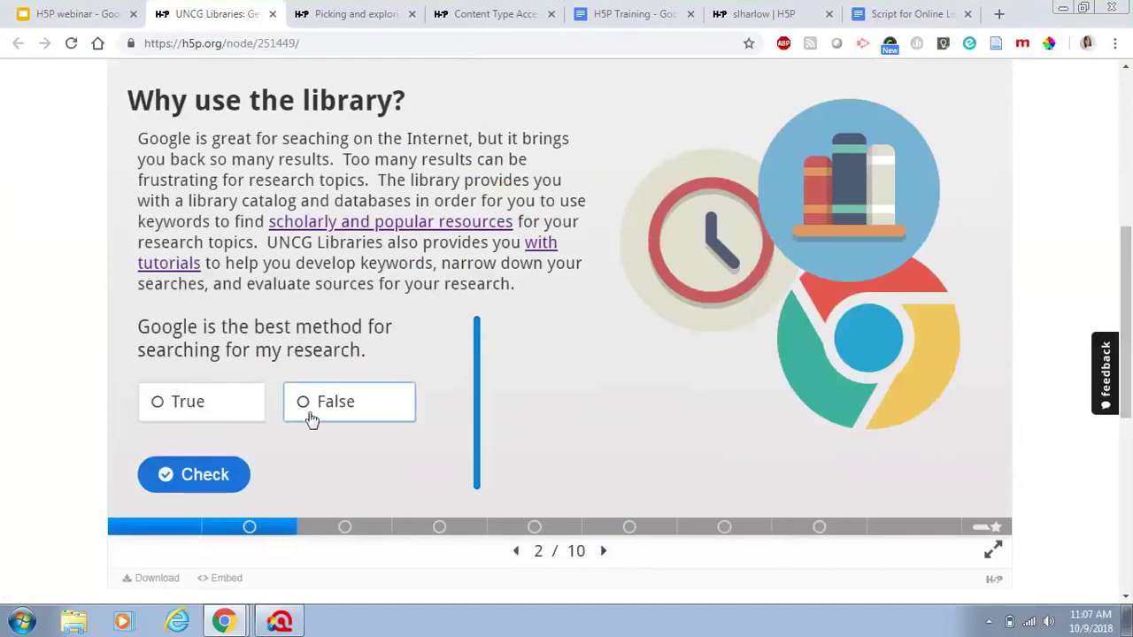
pyautogui.click(341, 409)
pyautogui.click(148, 489)
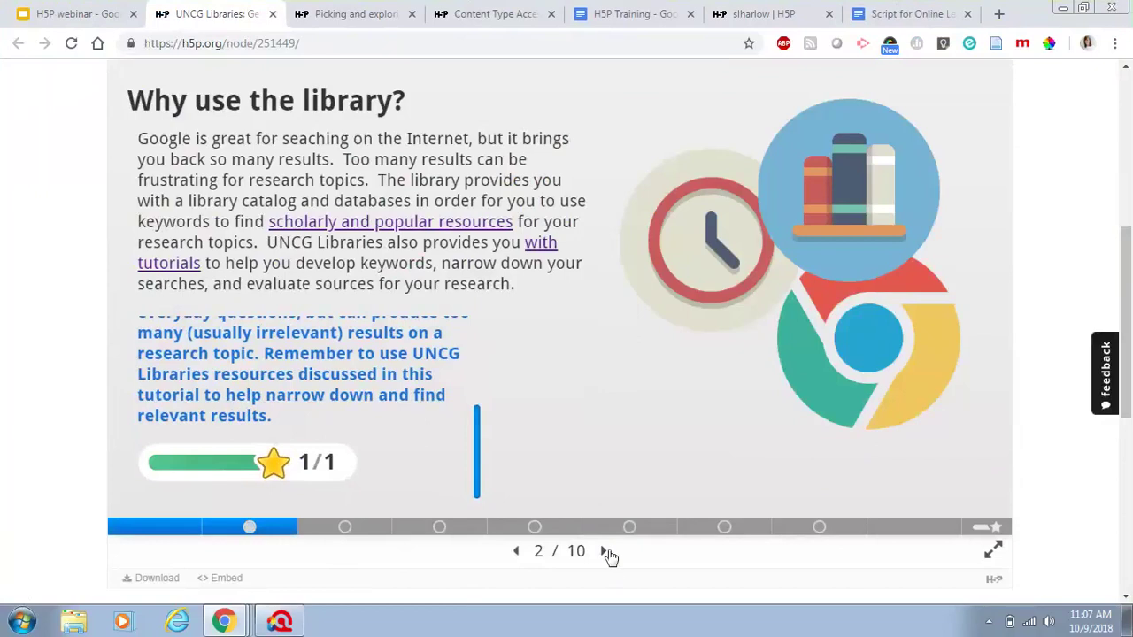
pyautogui.click(604, 550)
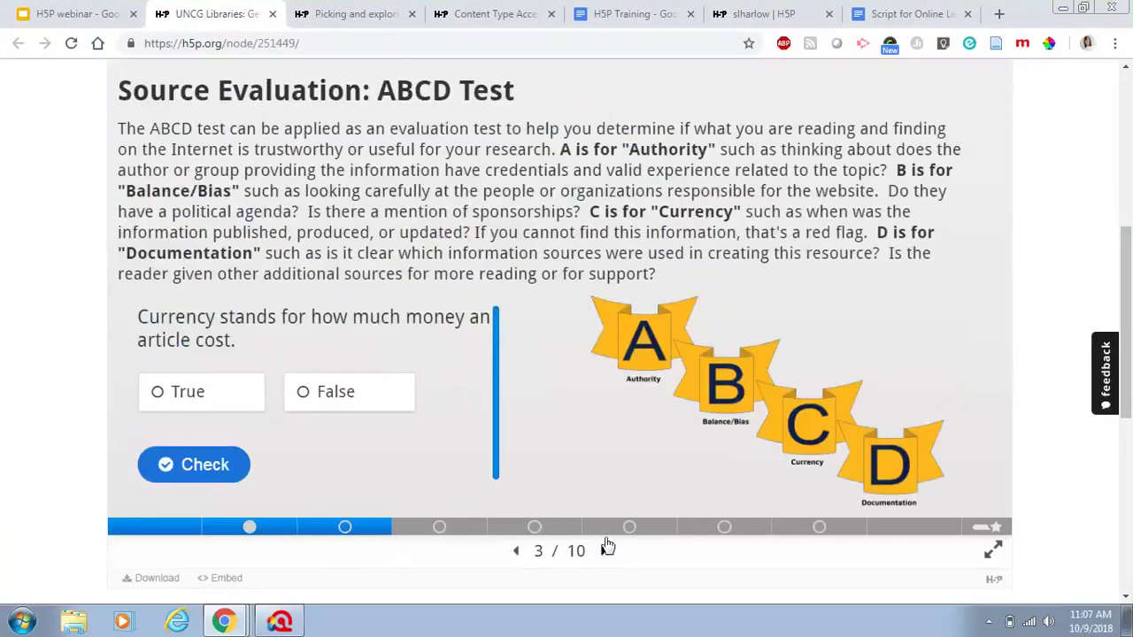
pyautogui.click(322, 400)
pyautogui.click(207, 463)
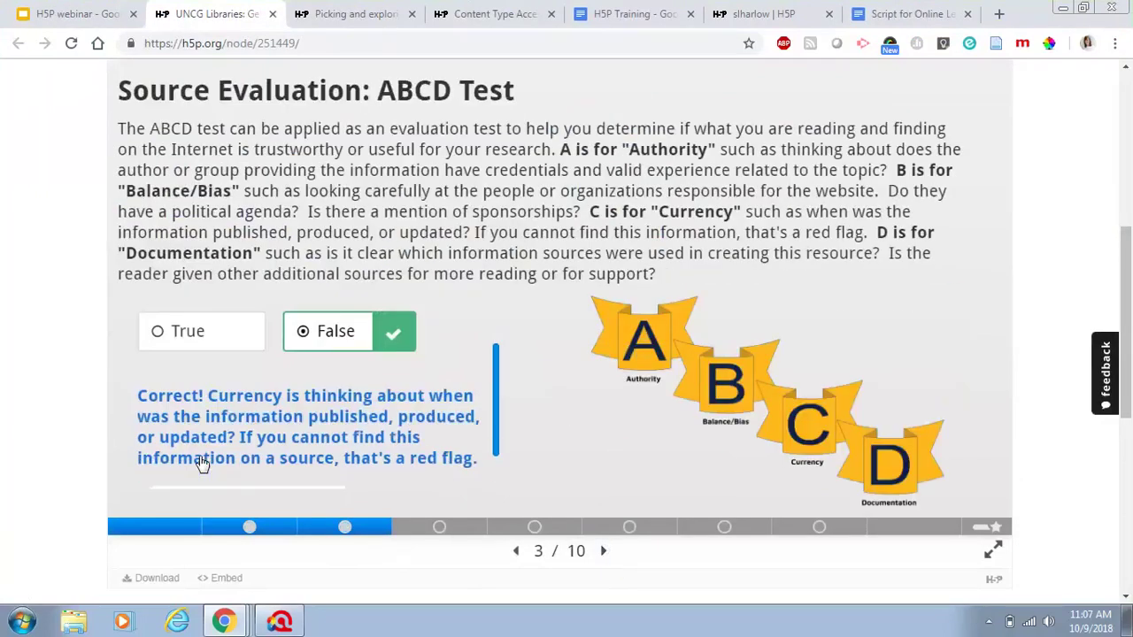
pyautogui.click(602, 551)
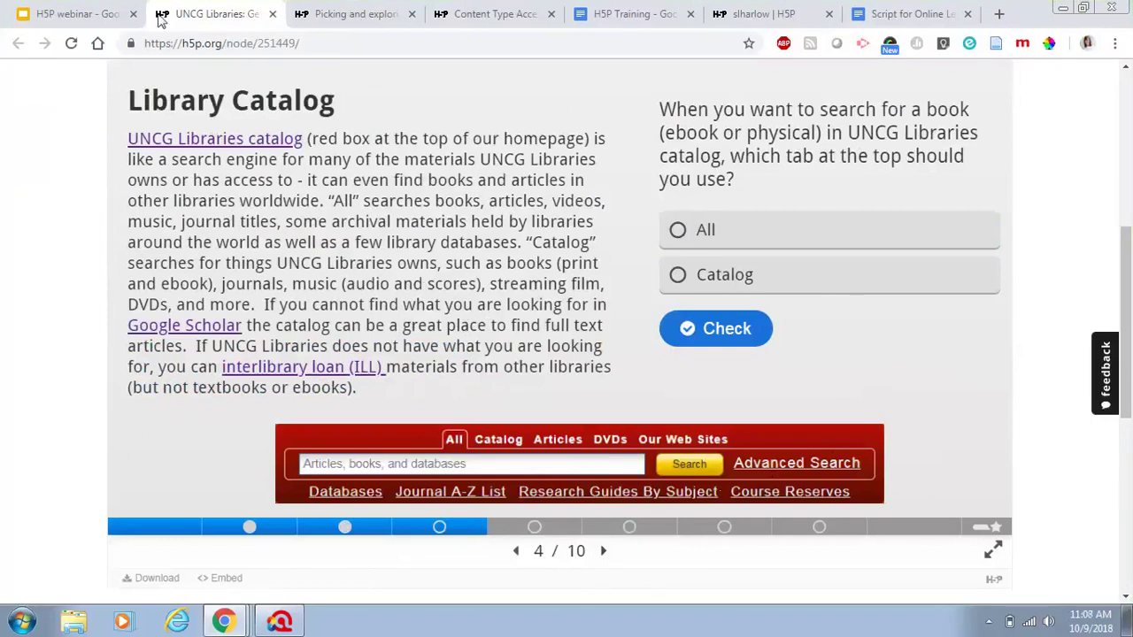
# - Return to the webinar presentation and open the Video Example, bringing its video player into view
pyautogui.click(79, 14)
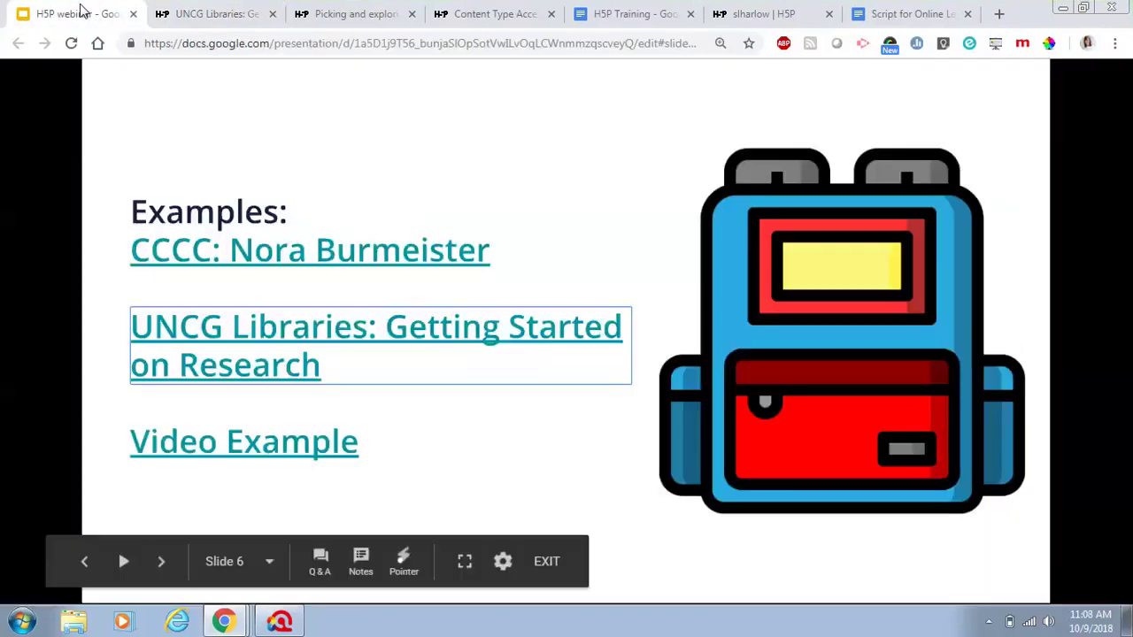
pyautogui.click(284, 460)
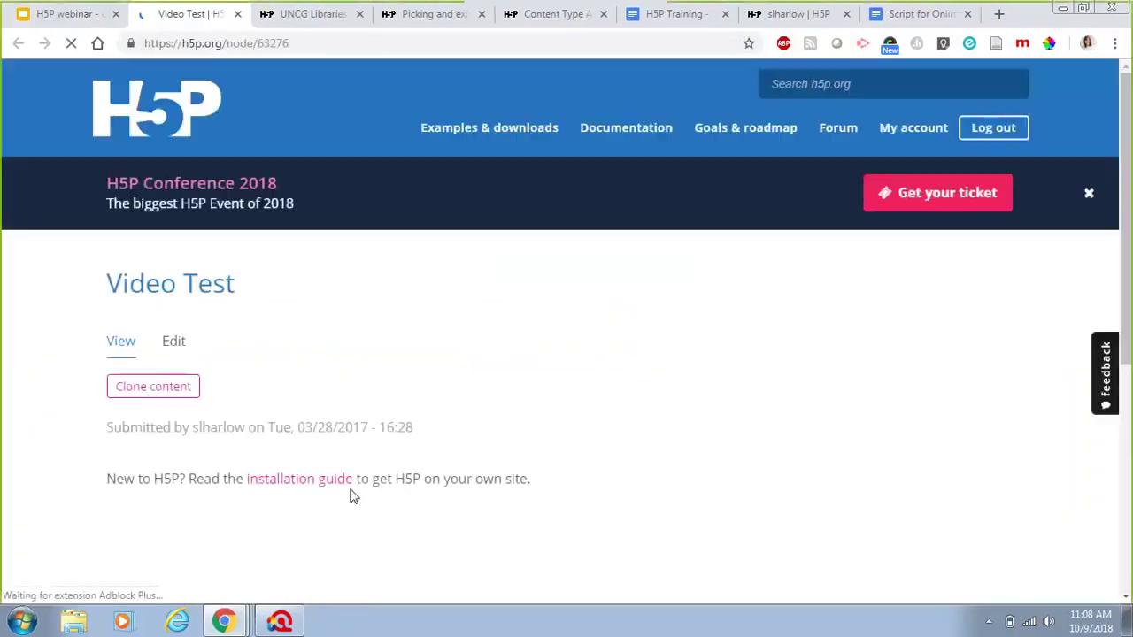
pyautogui.scroll(-1, 1130, 325)
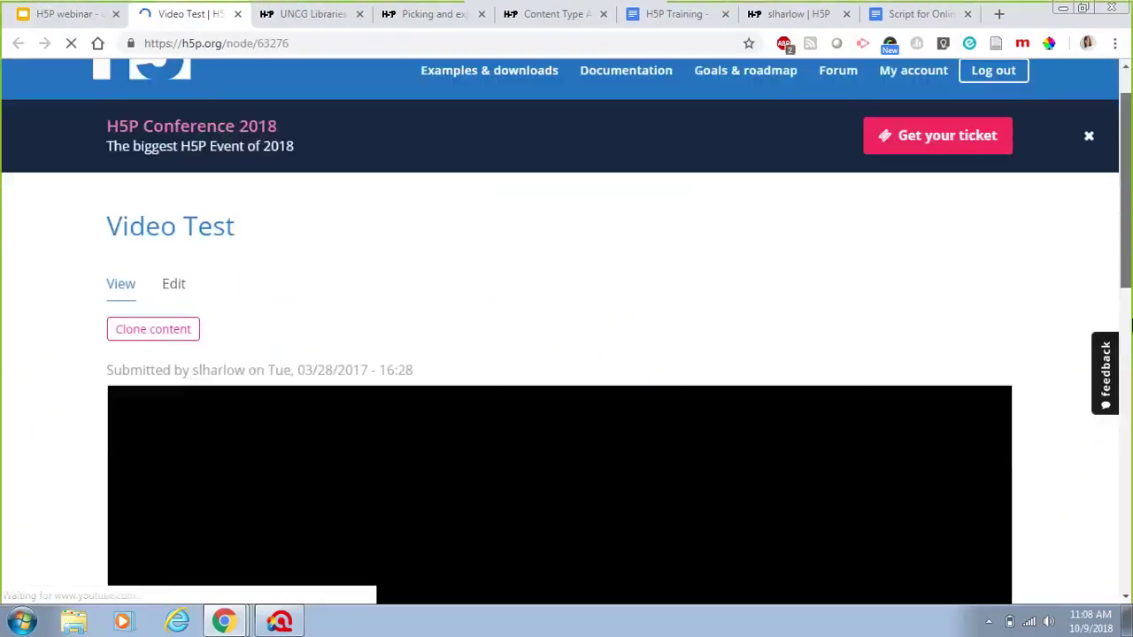
pyautogui.scroll(-5, 1130, 326)
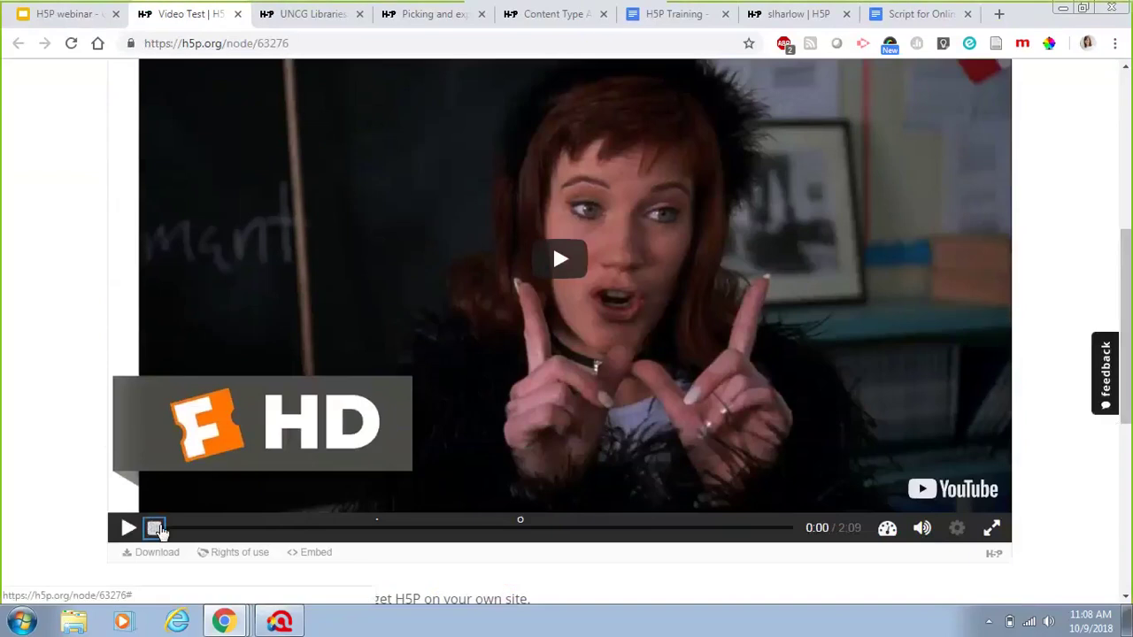
# - Skip the video ahead to the embedded question marker and pause playback at about 1:16
pyautogui.moveTo(156, 527); pyautogui.dragTo(260, 530)
pyautogui.click(420, 529)
pyautogui.click(469, 528)
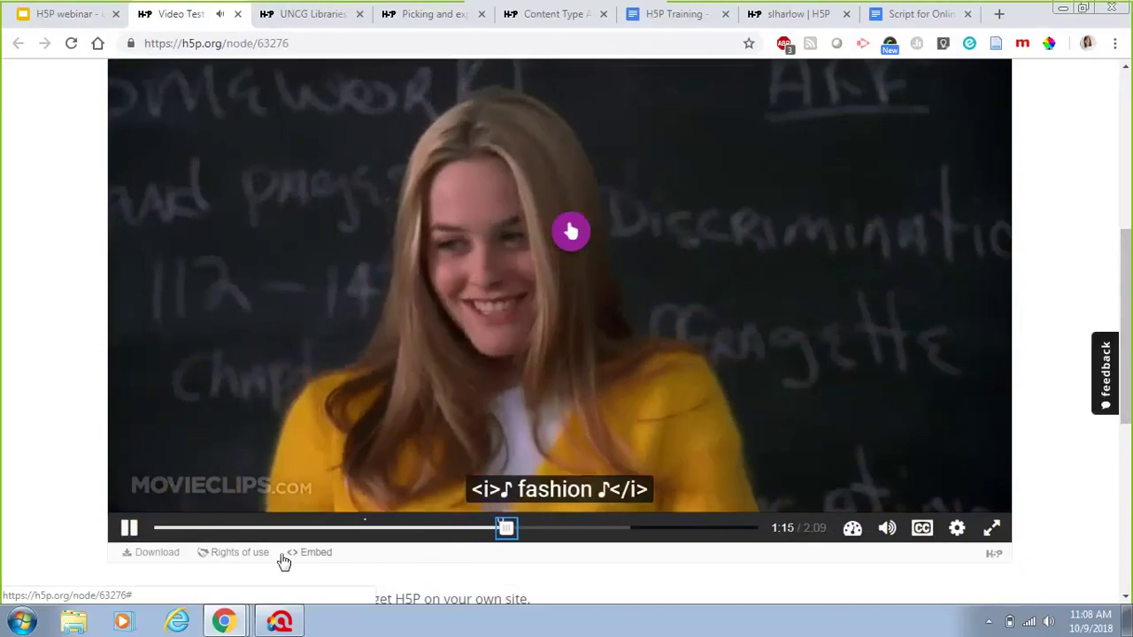
pyautogui.click(126, 529)
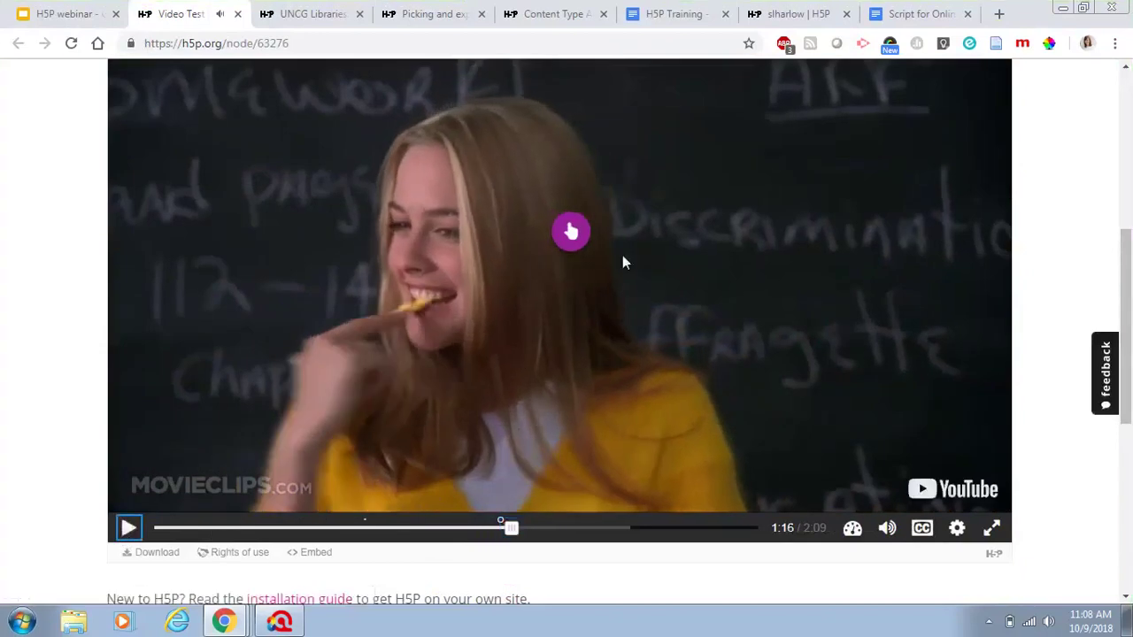
# - Open the embedded question about positive aspects of Cher's speech, answer "Confidence", check it, and continue the video
pyautogui.click(571, 231)
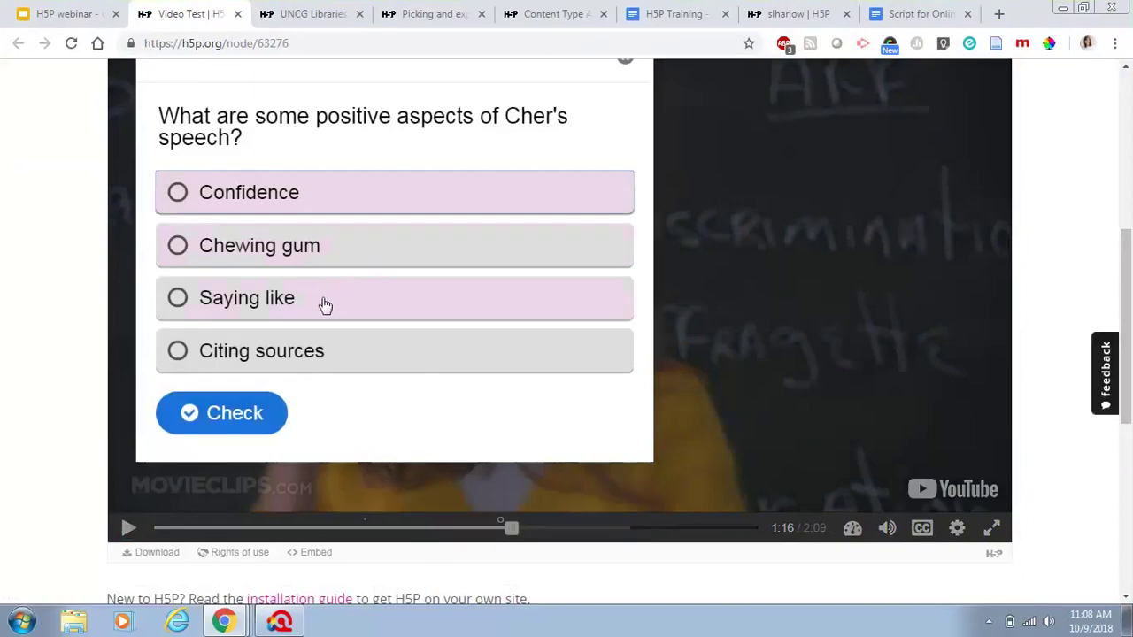
pyautogui.click(182, 193)
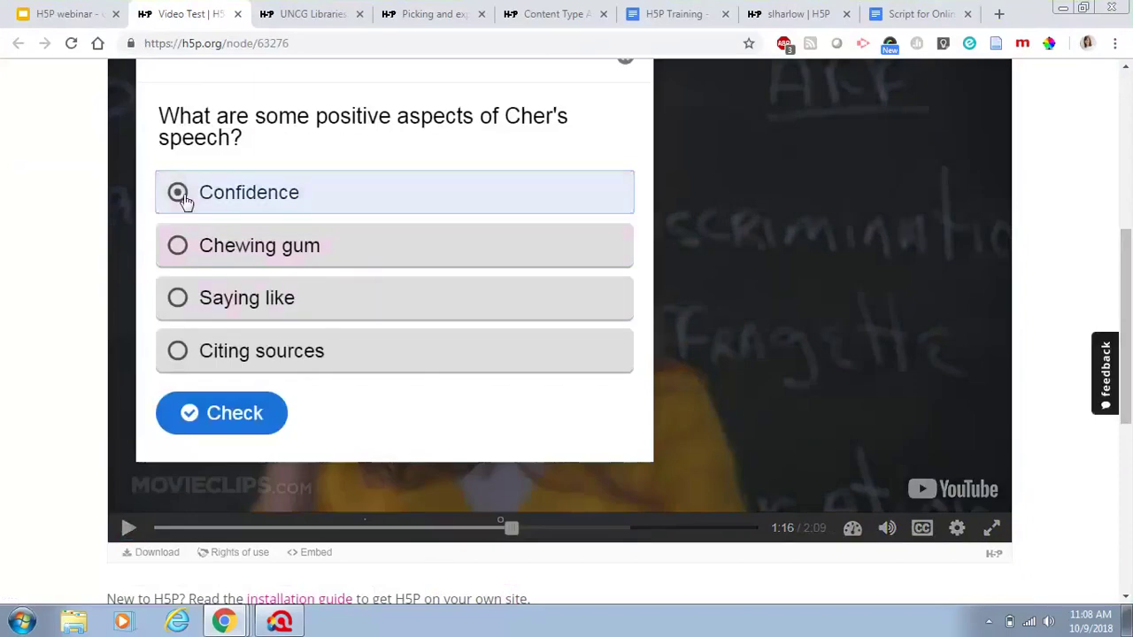
pyautogui.click(227, 410)
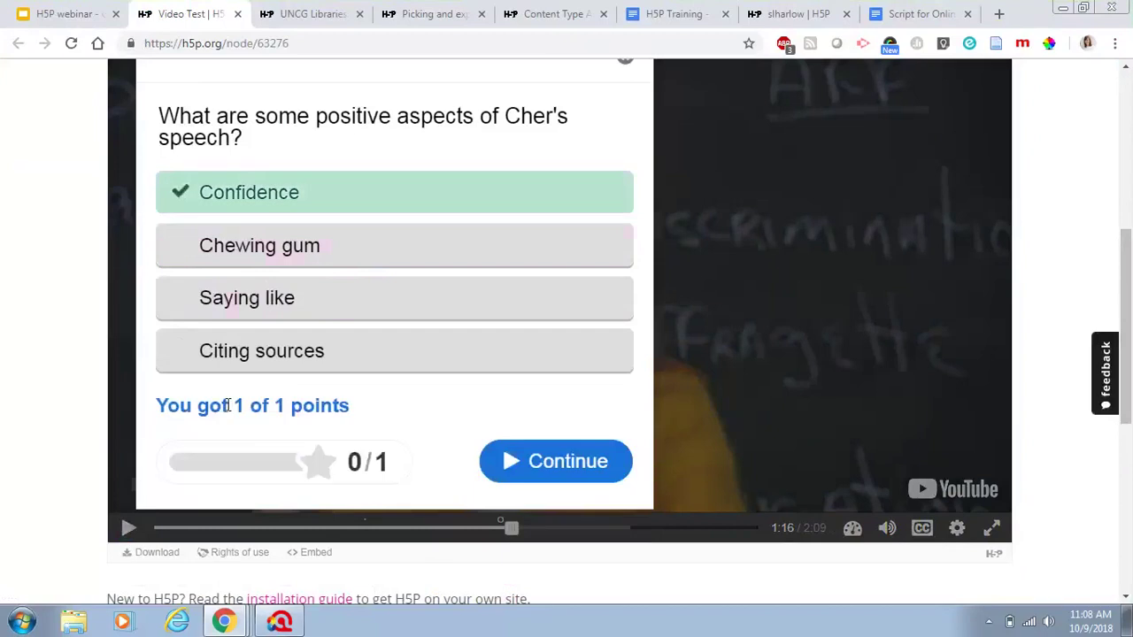
pyautogui.click(571, 473)
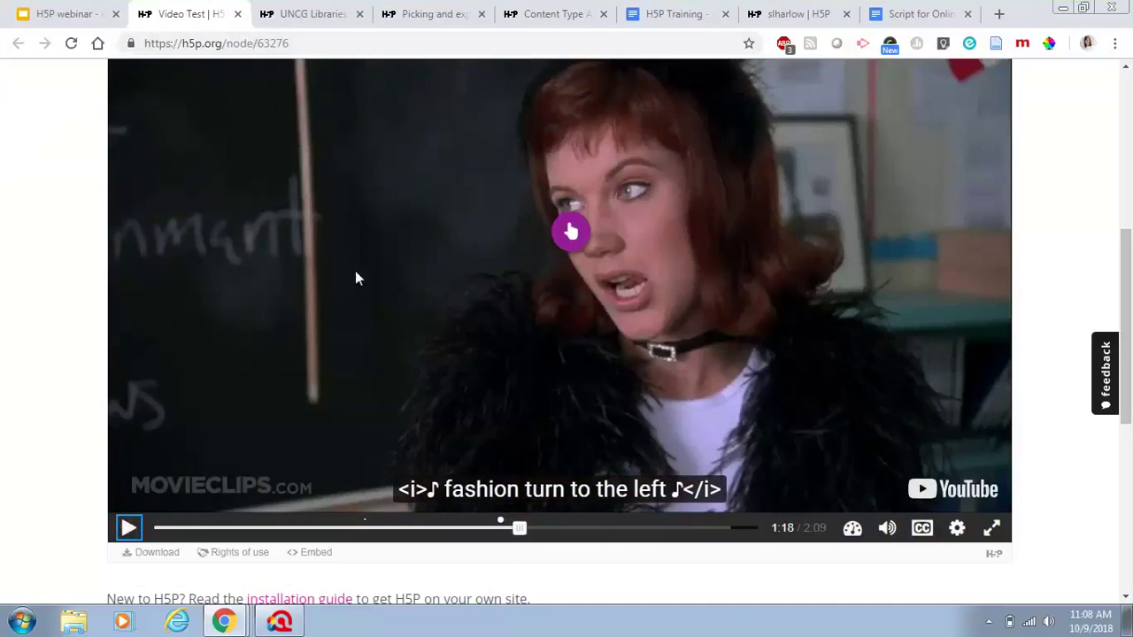
# - Close the video example, advance the webinar presentation to the "Let's get started!" slide, and exit presentation mode
pyautogui.click(238, 15)
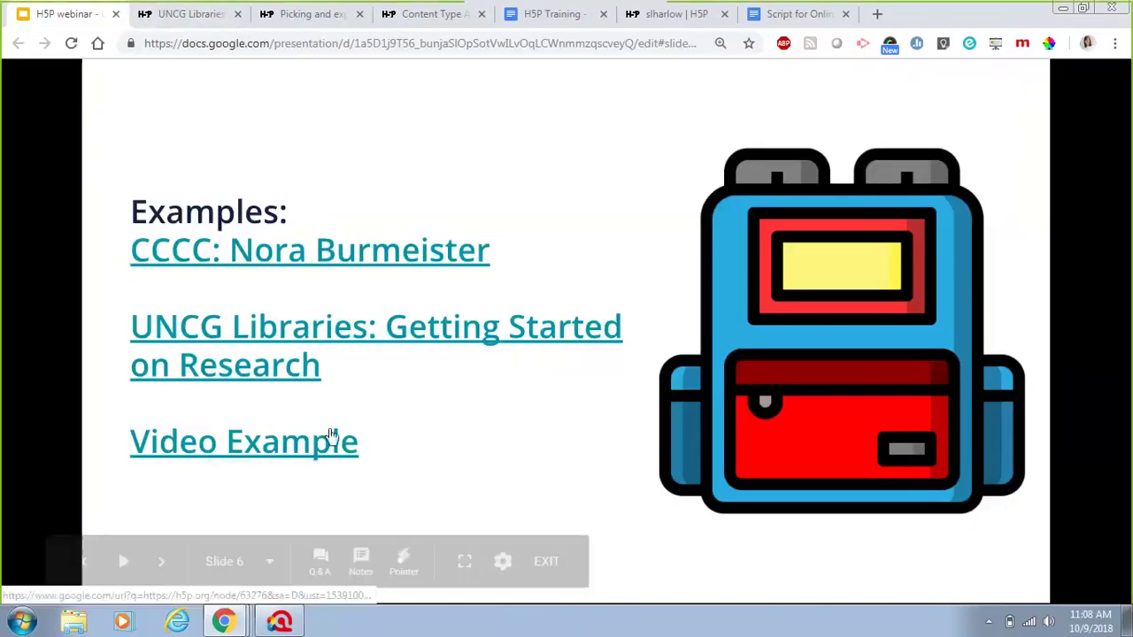
pyautogui.click(161, 560)
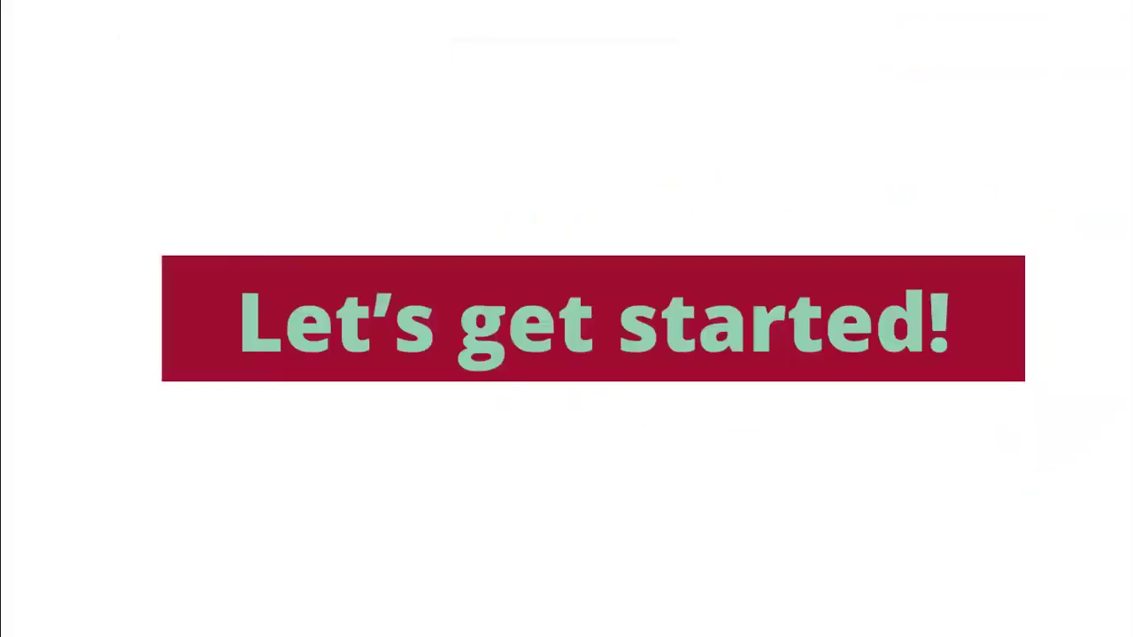
pyautogui.press('Escape')
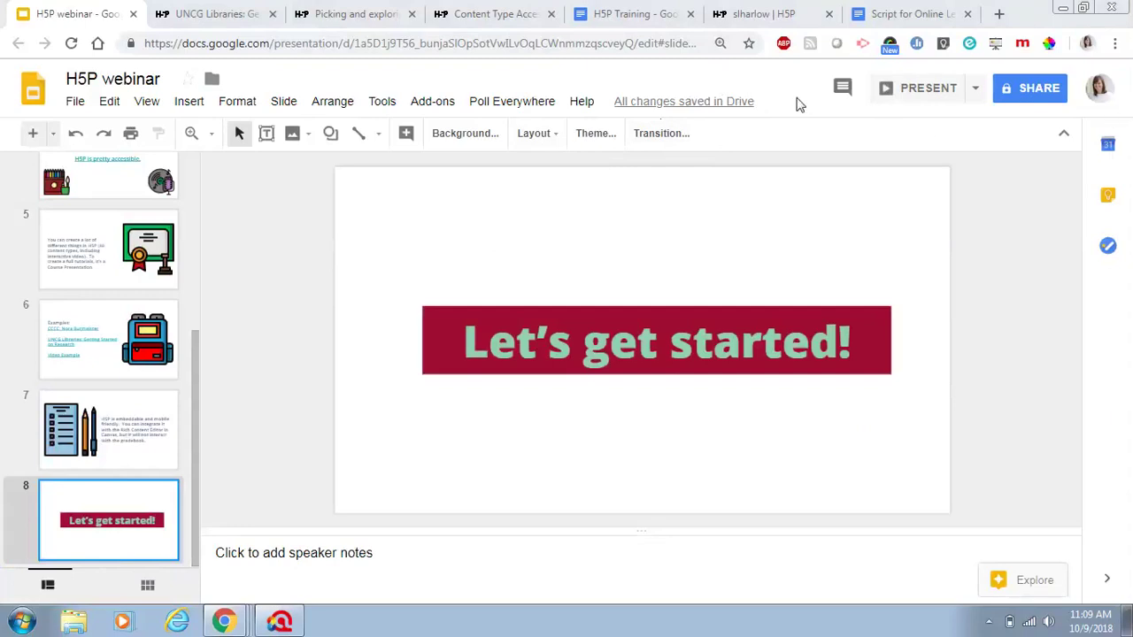
# - Switch to the H5P account profile page and open "Using information ethically, APA" from the recent content
pyautogui.click(763, 14)
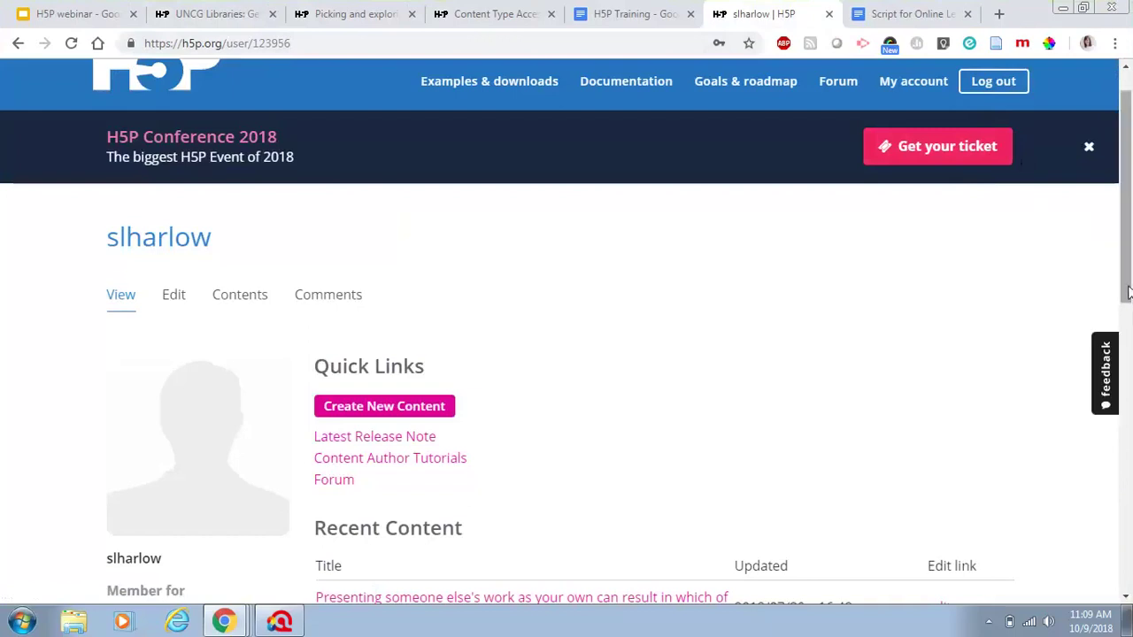
pyautogui.moveTo(1130, 306); pyautogui.dragTo(1127, 384)
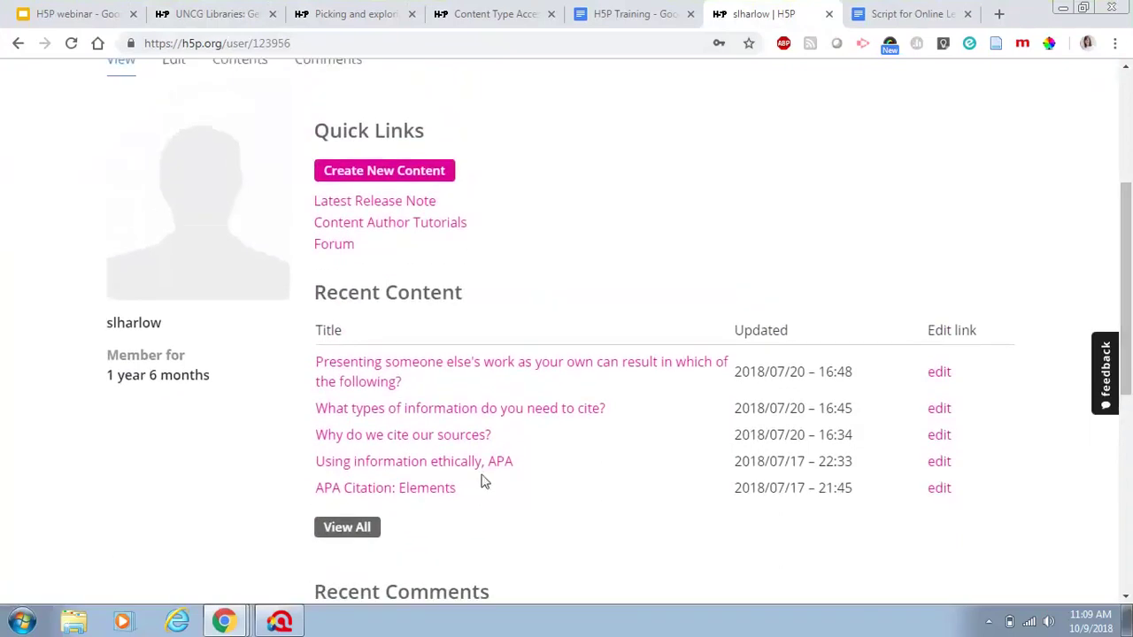
pyautogui.click(452, 462)
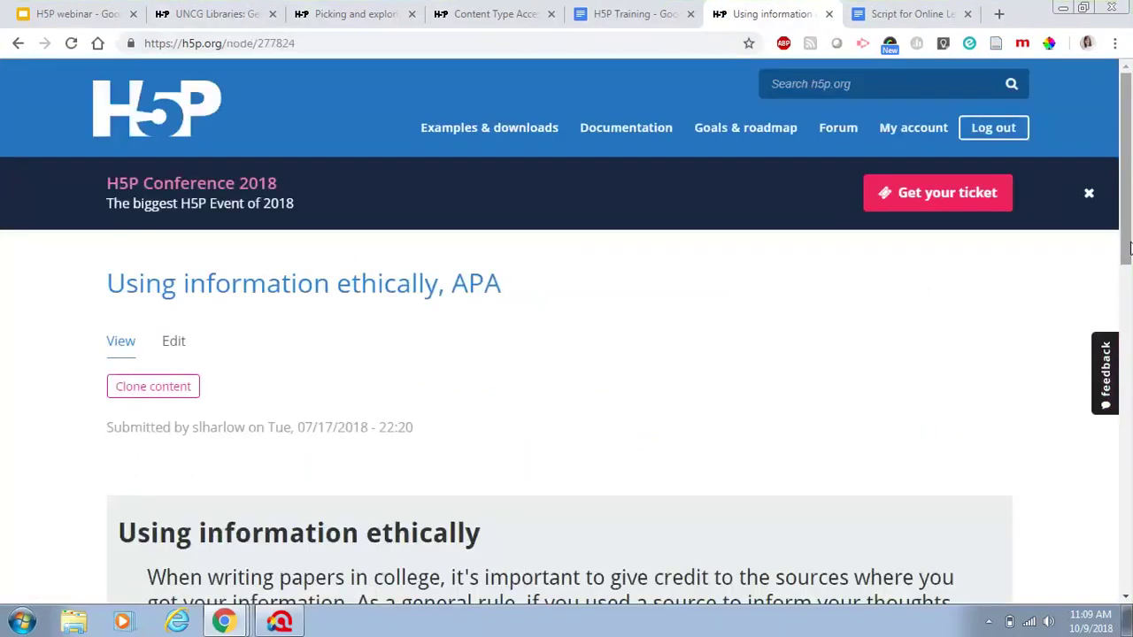
# - Open "Using information ethically, APA" for editing and examine its element tools, slide controls and H5P options
pyautogui.moveTo(1129, 247); pyautogui.dragTo(1115, 272)
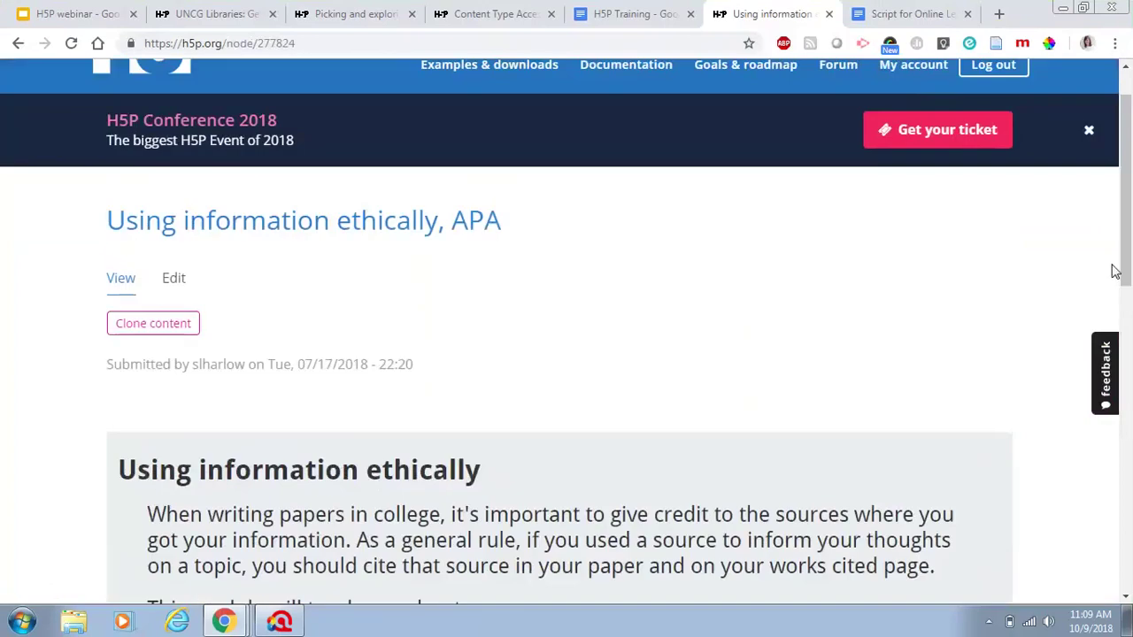
pyautogui.click(177, 280)
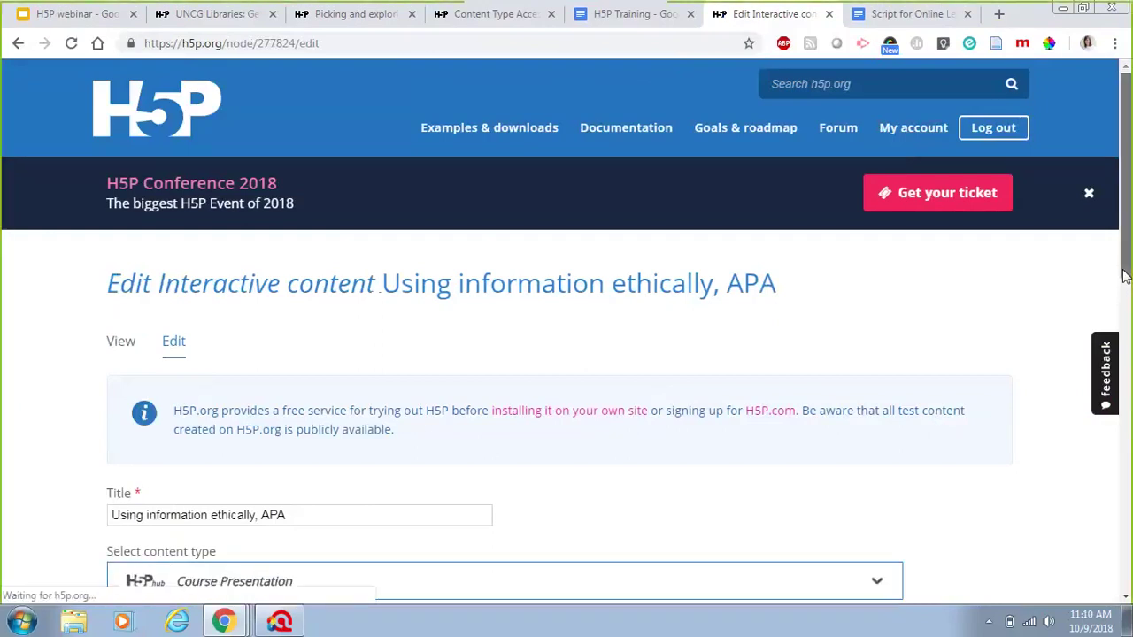
pyautogui.scroll(-4, 1122, 274)
pyautogui.scroll(-1, 1131, 400)
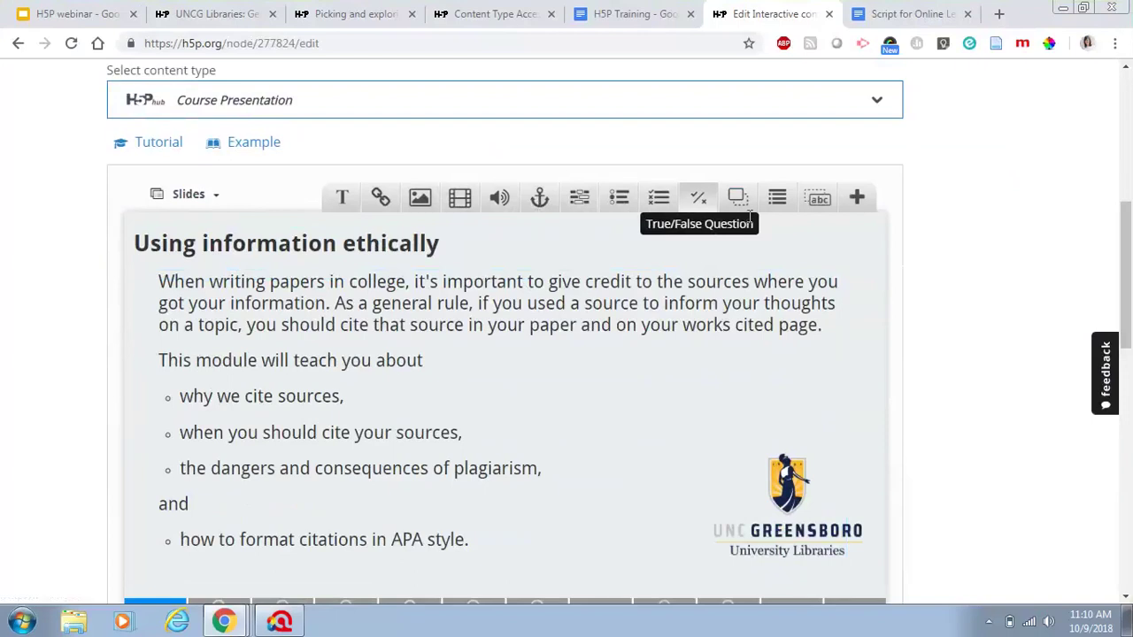
pyautogui.moveTo(1127, 317); pyautogui.dragTo(1127, 378)
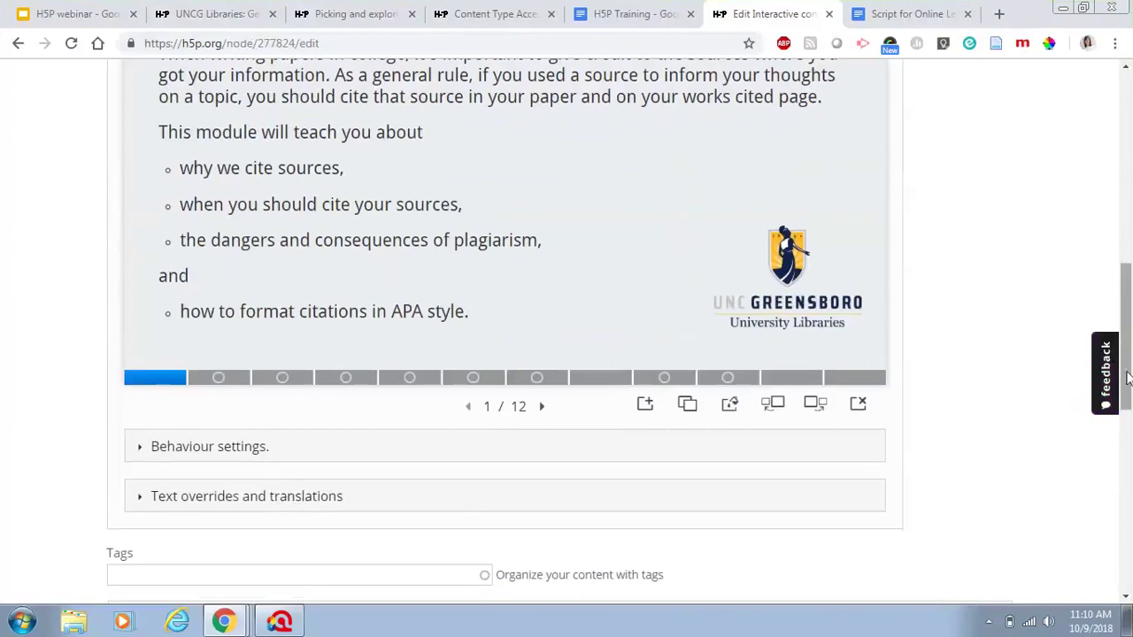
pyautogui.scroll(-1, 1127, 378)
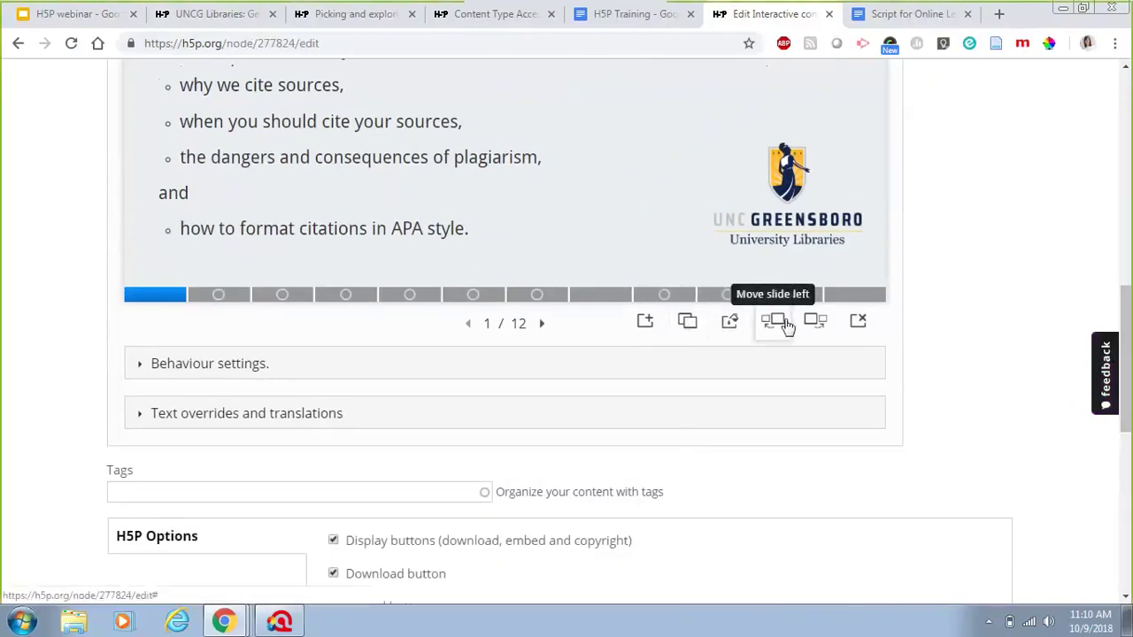
pyautogui.scroll(-1, 1127, 433)
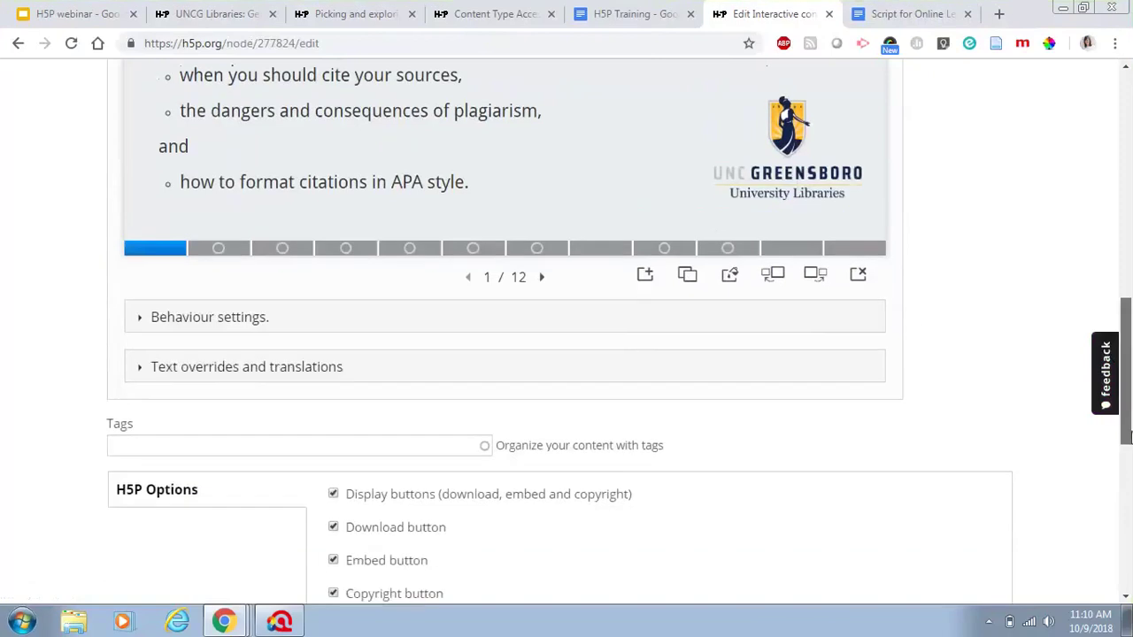
pyautogui.scroll(-4, 1127, 433)
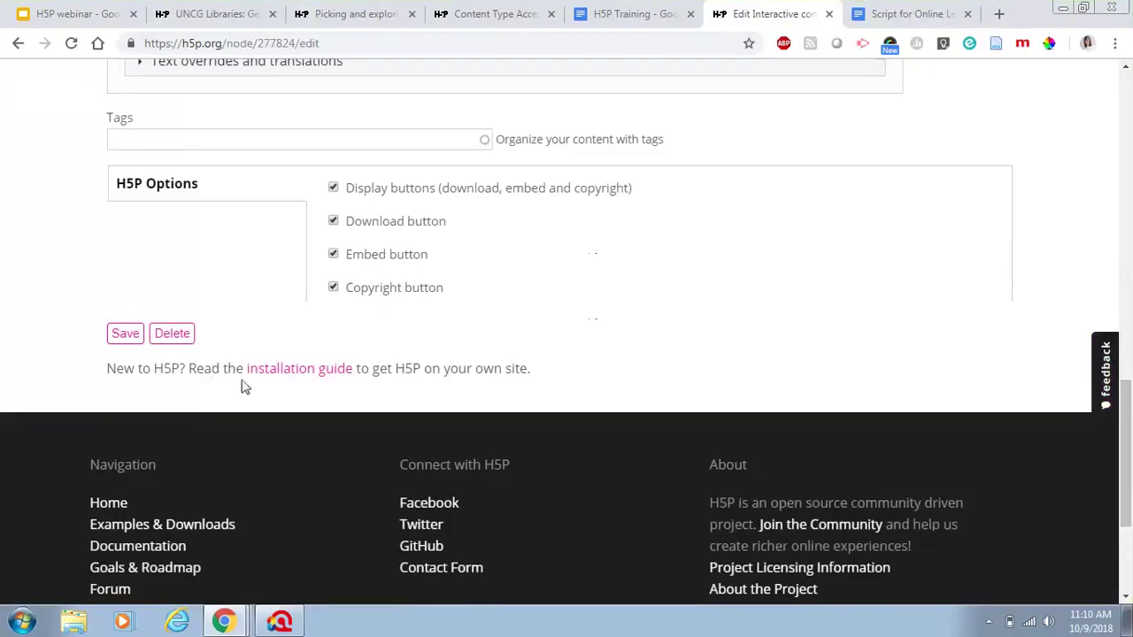
pyautogui.moveTo(1127, 414); pyautogui.dragTo(1128, 133)
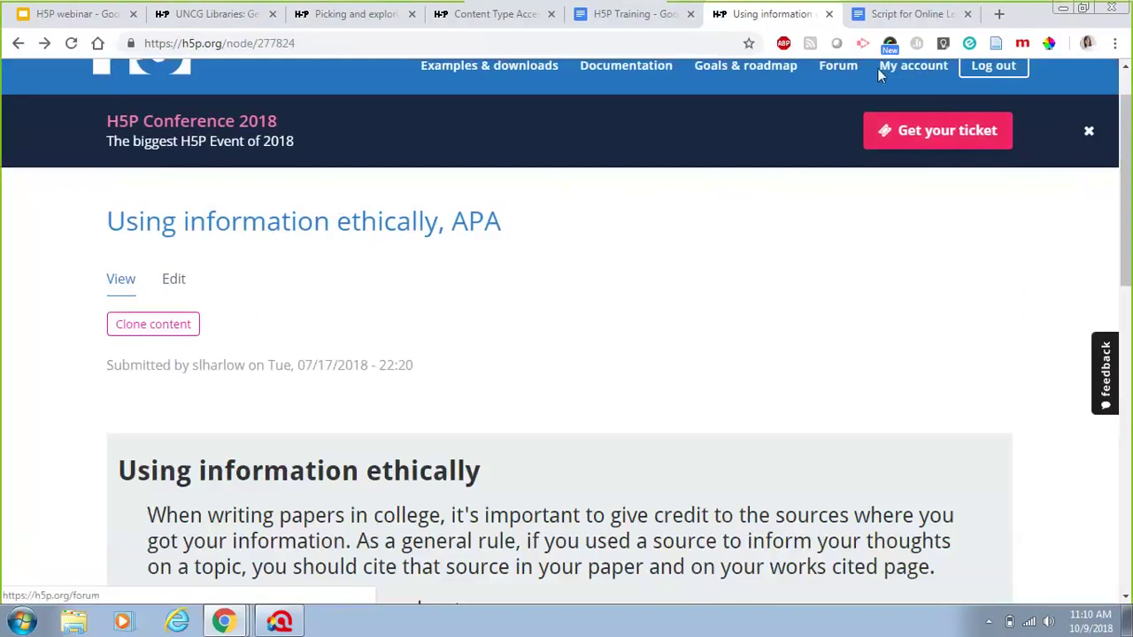
# - Go to the account page and start creating new content
pyautogui.click(906, 71)
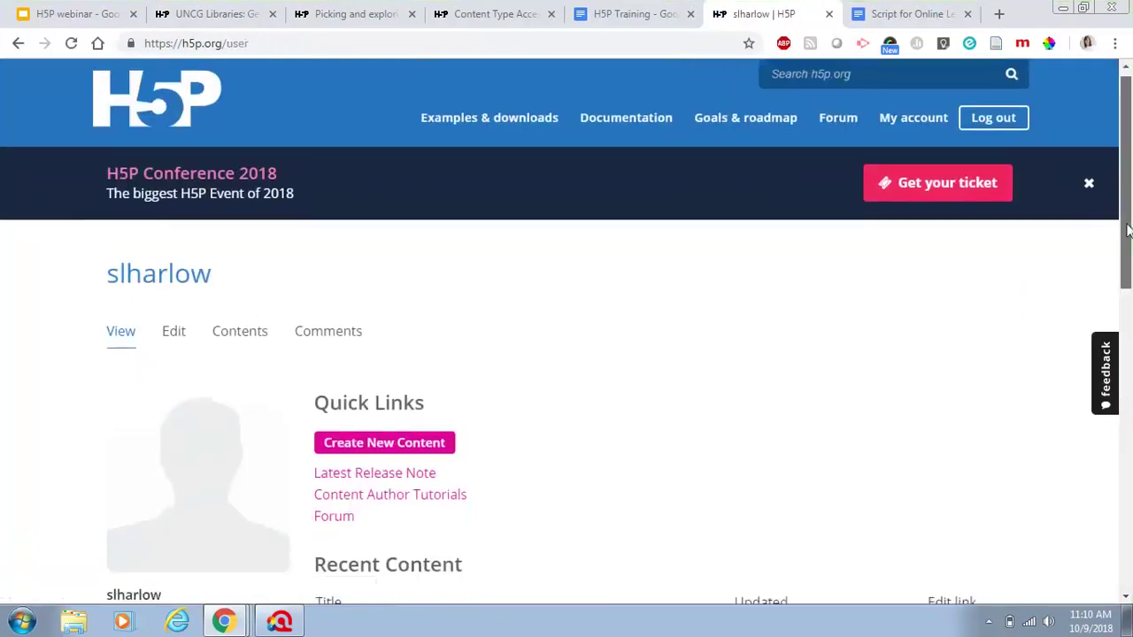
pyautogui.scroll(-1, 619, 354)
pyautogui.click(425, 341)
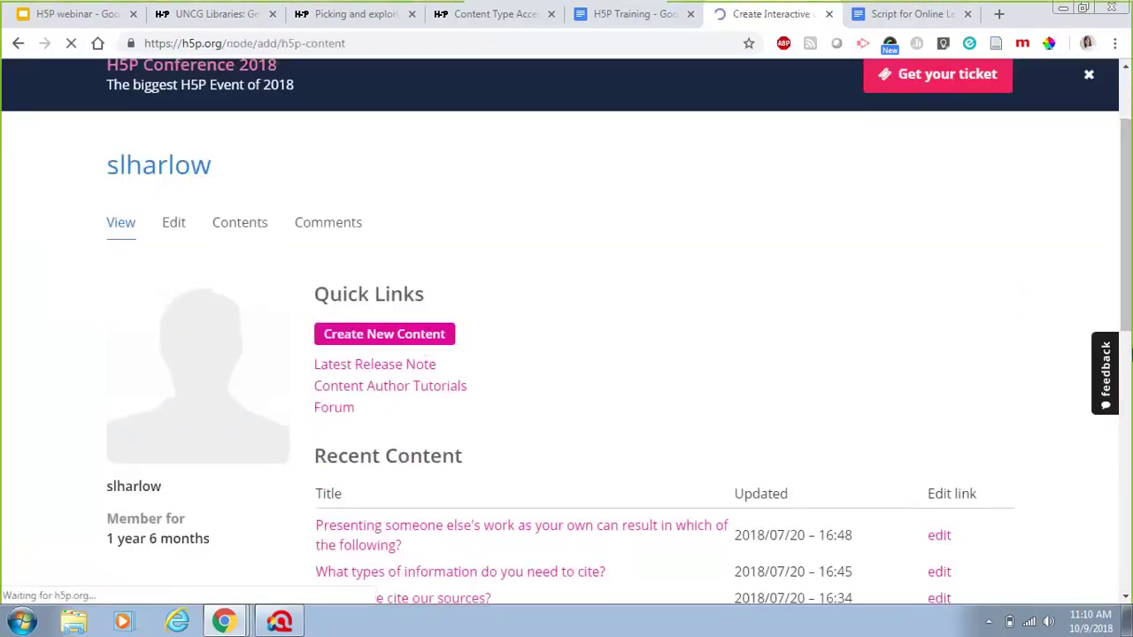
# - Title the new content "Test for the Webinar" and choose Course Presentation as its content type
pyautogui.scroll(-2, 377, 349)
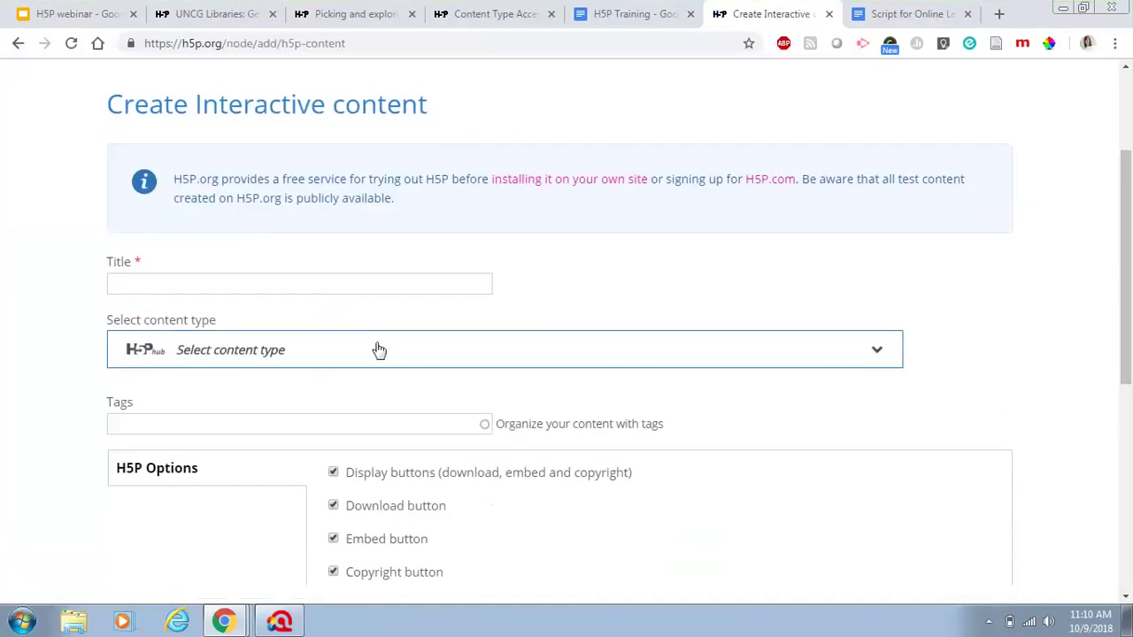
pyautogui.click(349, 284)
pyautogui.write('Test for the Webinar')
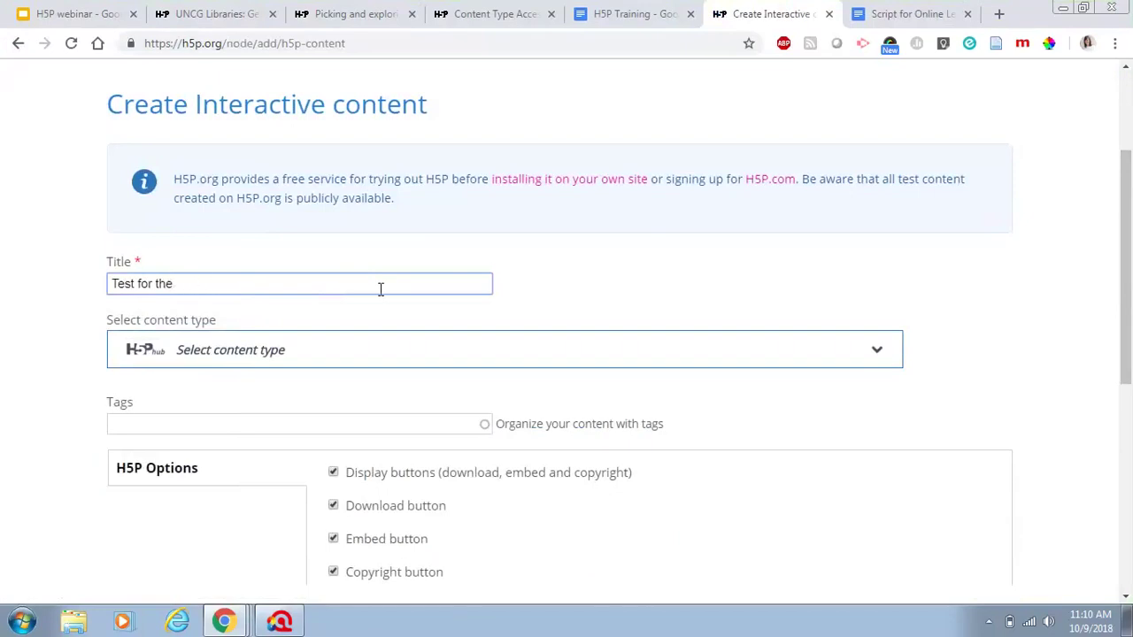
pyautogui.click(355, 355)
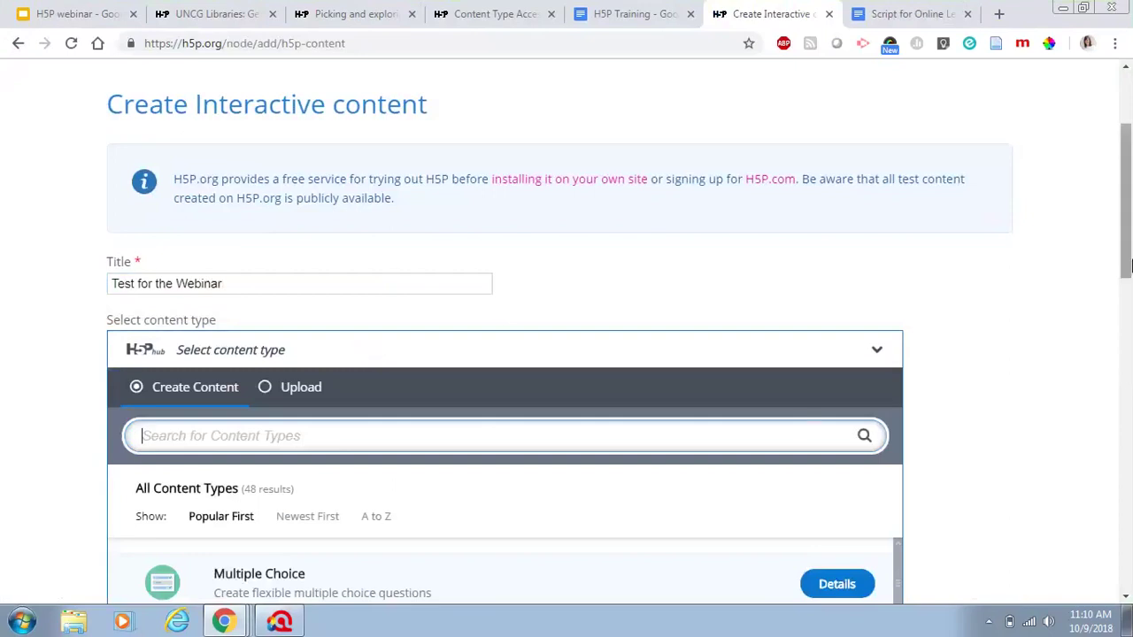
pyautogui.moveTo(1128, 253); pyautogui.dragTo(1128, 328)
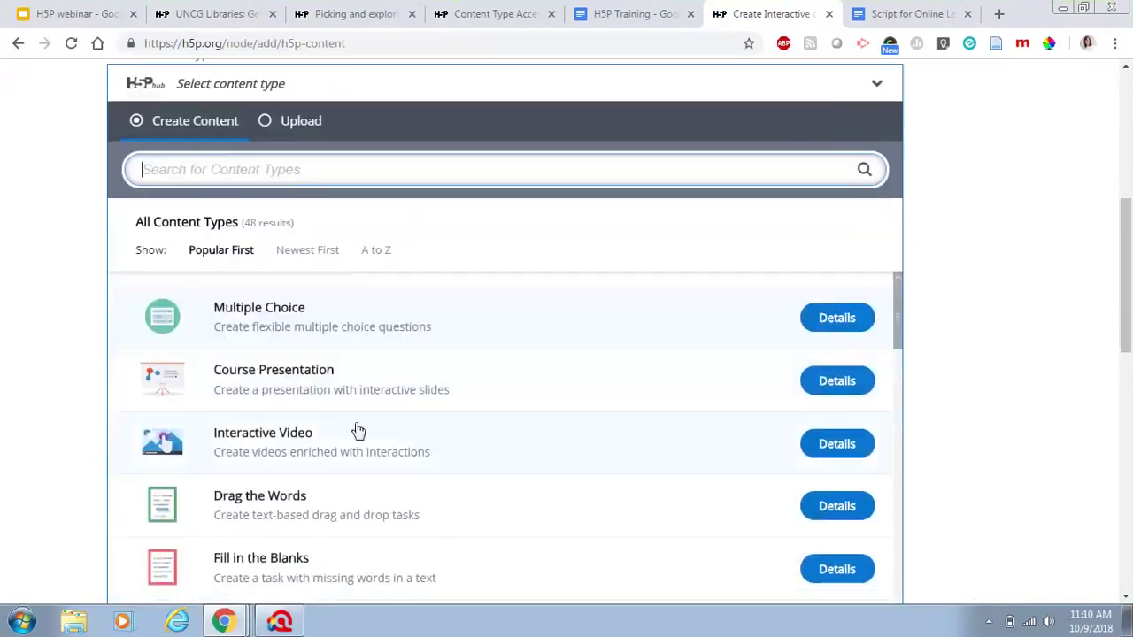
pyautogui.click(279, 381)
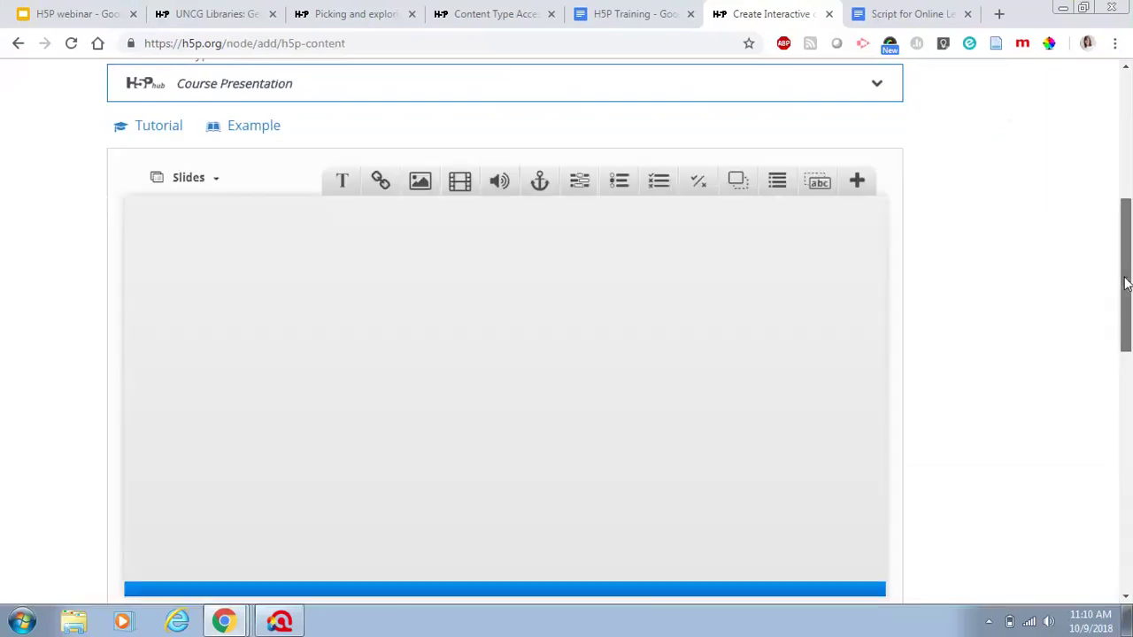
pyautogui.moveTo(1127, 288); pyautogui.dragTo(1127, 304)
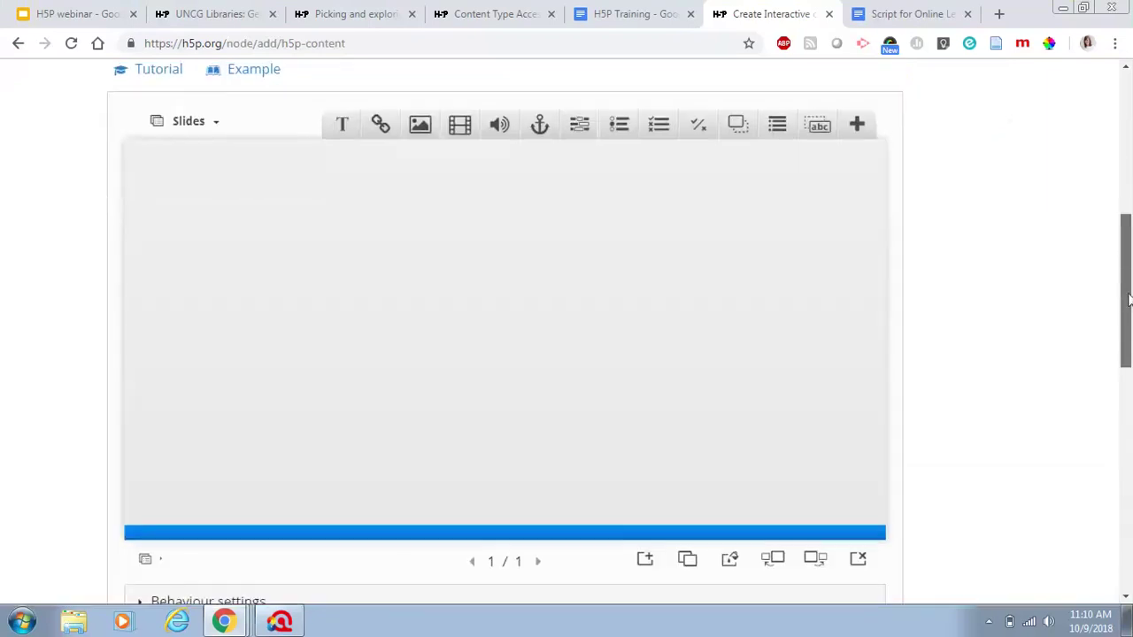
# - Add a text element to the slide reading "Here is my text!" and check the available paragraph formats
pyautogui.click(343, 127)
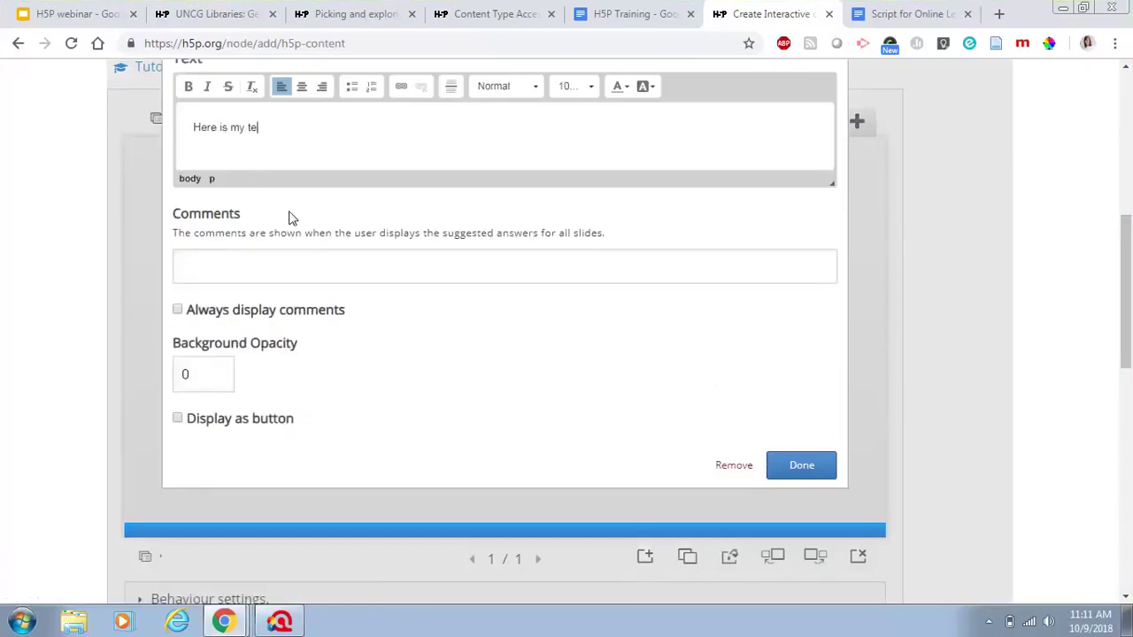
pyautogui.click(533, 87)
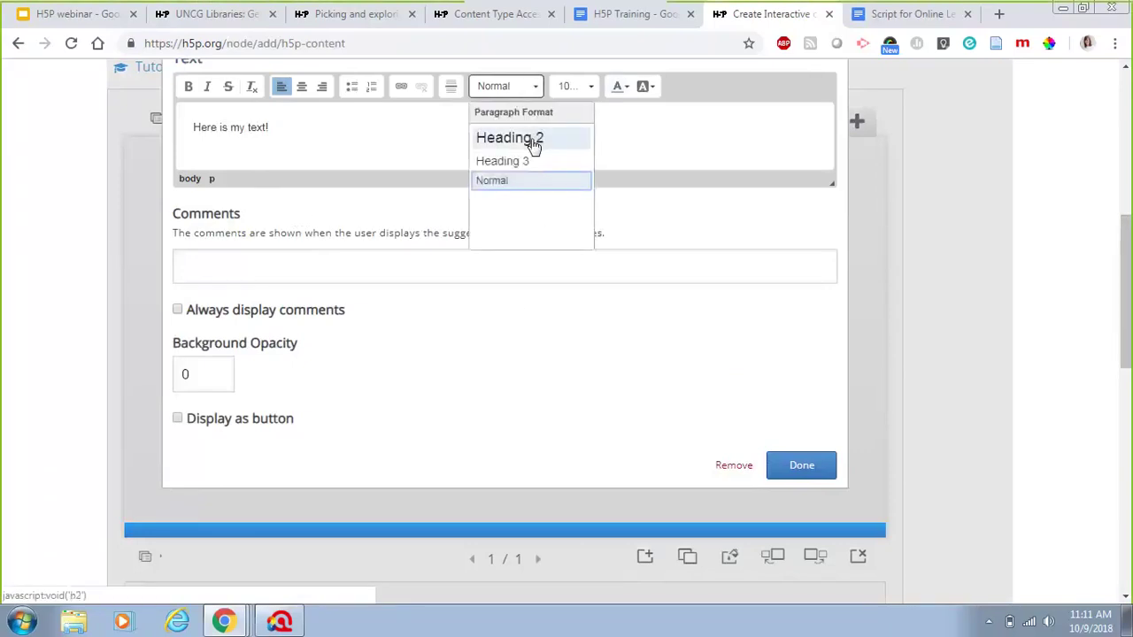
pyautogui.click(523, 88)
# - Set the font size of "Here is my text!" to 162.5% and place the finished text on the slide
pyautogui.click(591, 88)
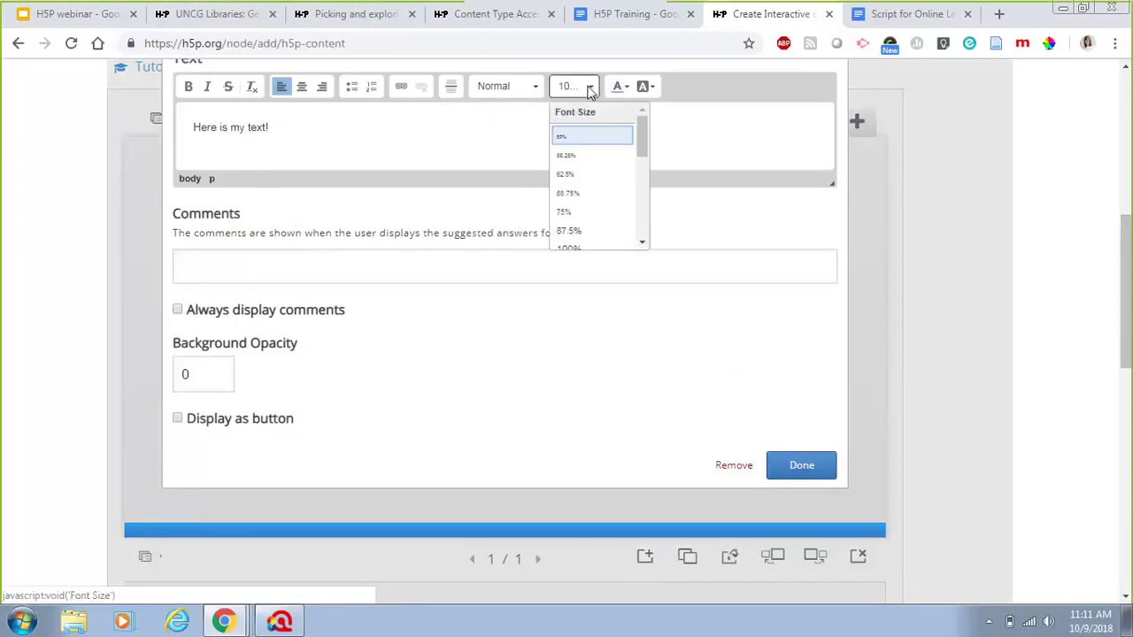
pyautogui.click(578, 192)
pyautogui.moveTo(300, 127); pyautogui.dragTo(161, 130)
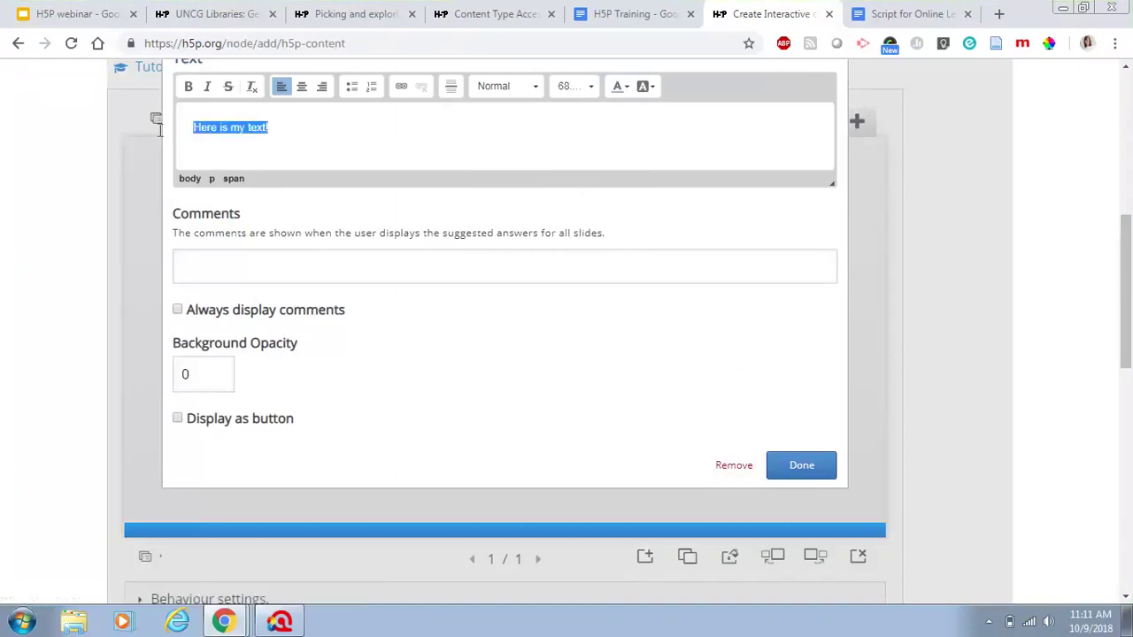
pyautogui.click(584, 86)
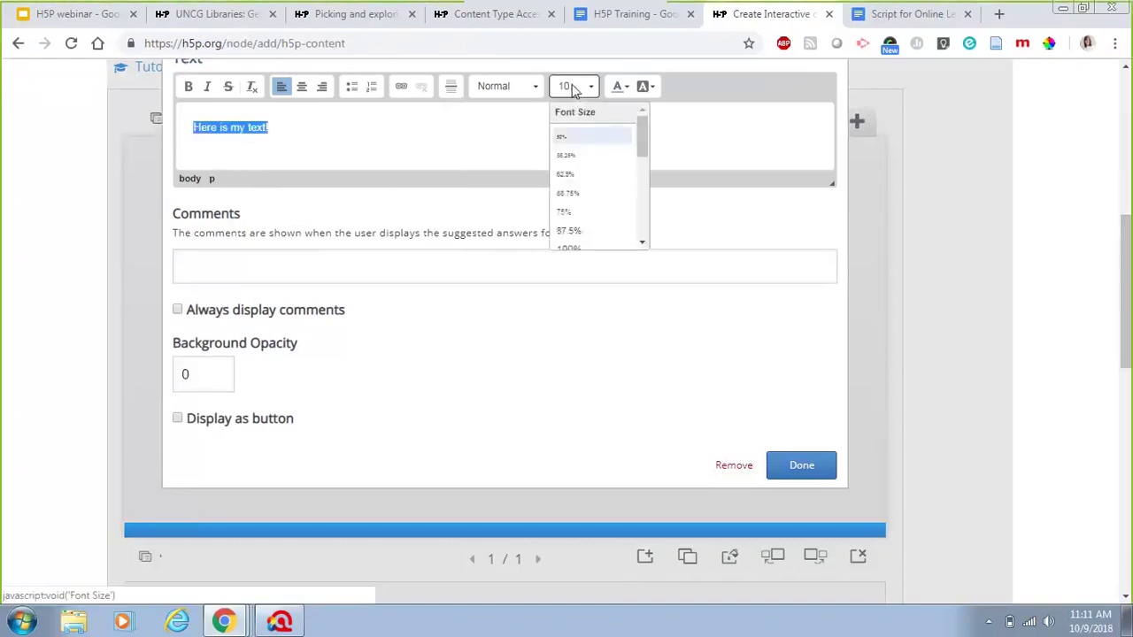
pyautogui.click(593, 229)
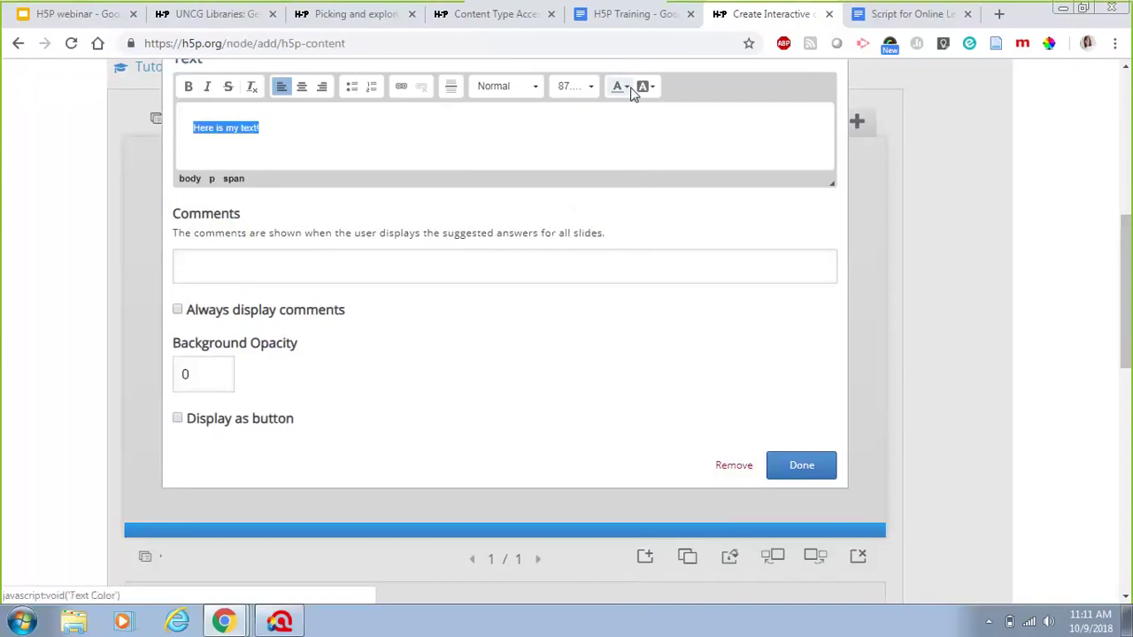
pyautogui.click(581, 90)
pyautogui.scroll(-3, 642, 155)
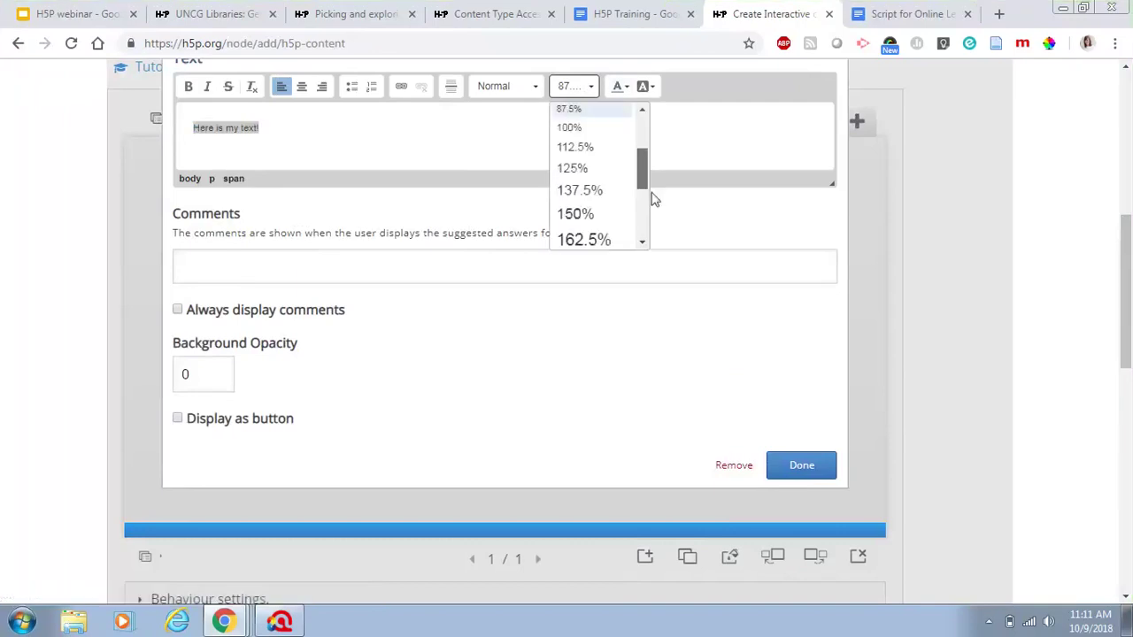
pyautogui.click(617, 218)
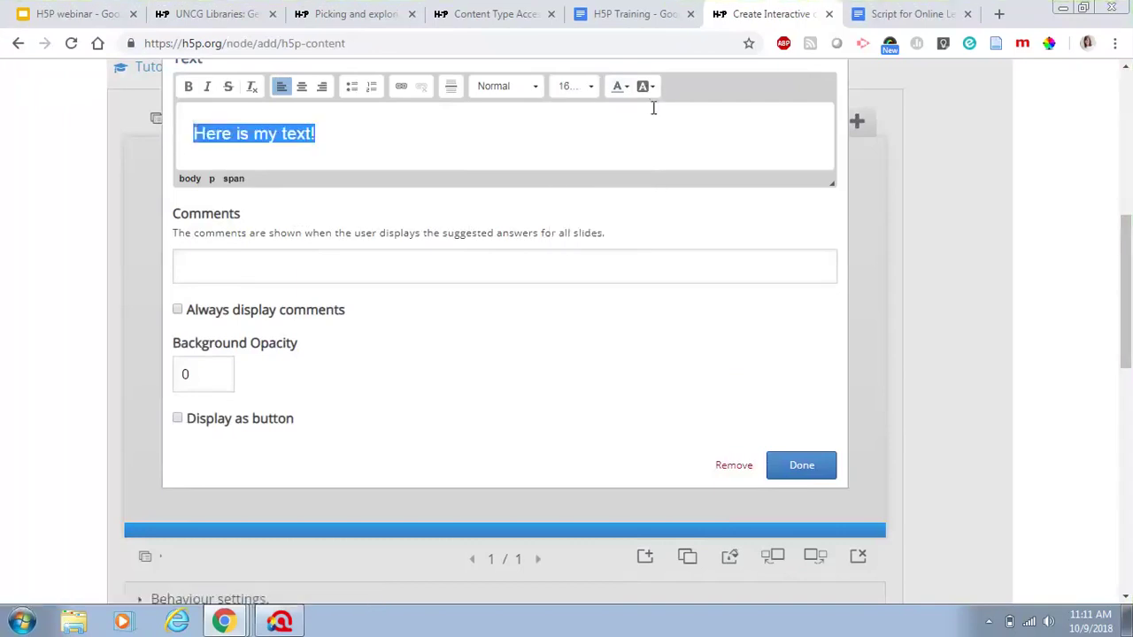
pyautogui.click(592, 151)
pyautogui.click(798, 468)
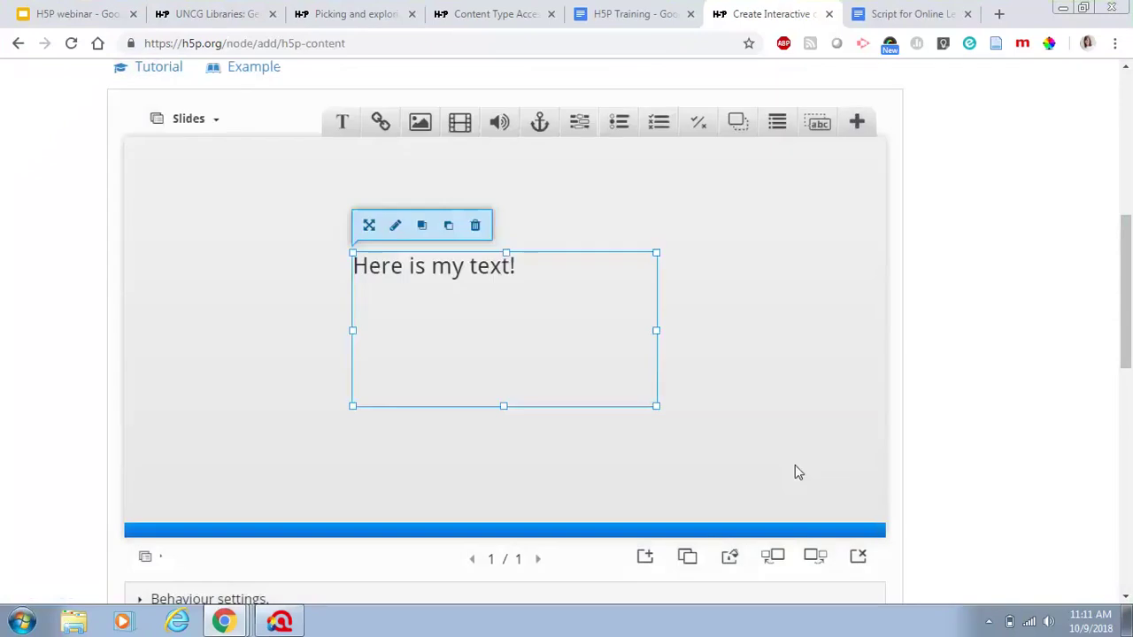
# - Shrink the text box in height and width so it fits closely around "Here is my text!"
pyautogui.moveTo(501, 406); pyautogui.dragTo(503, 292)
pyautogui.moveTo(658, 274); pyautogui.dragTo(542, 273)
pyautogui.click(591, 247)
# - Add an image element to the slide and upload APA.jpg from the Images folder on the Desktop
pyautogui.click(419, 123)
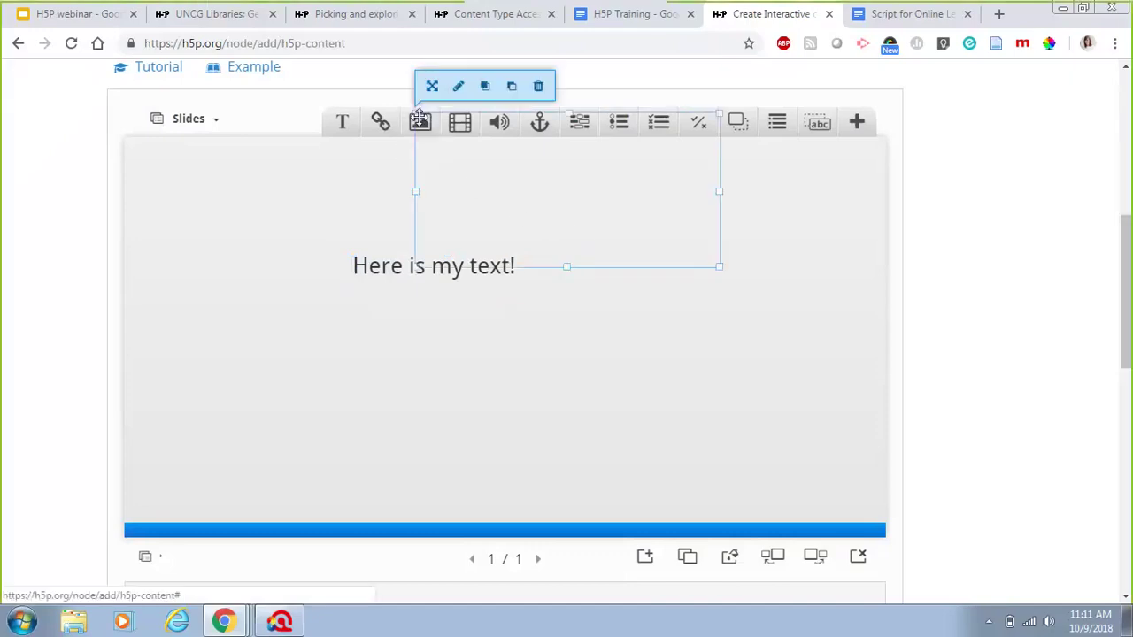
pyautogui.click(228, 113)
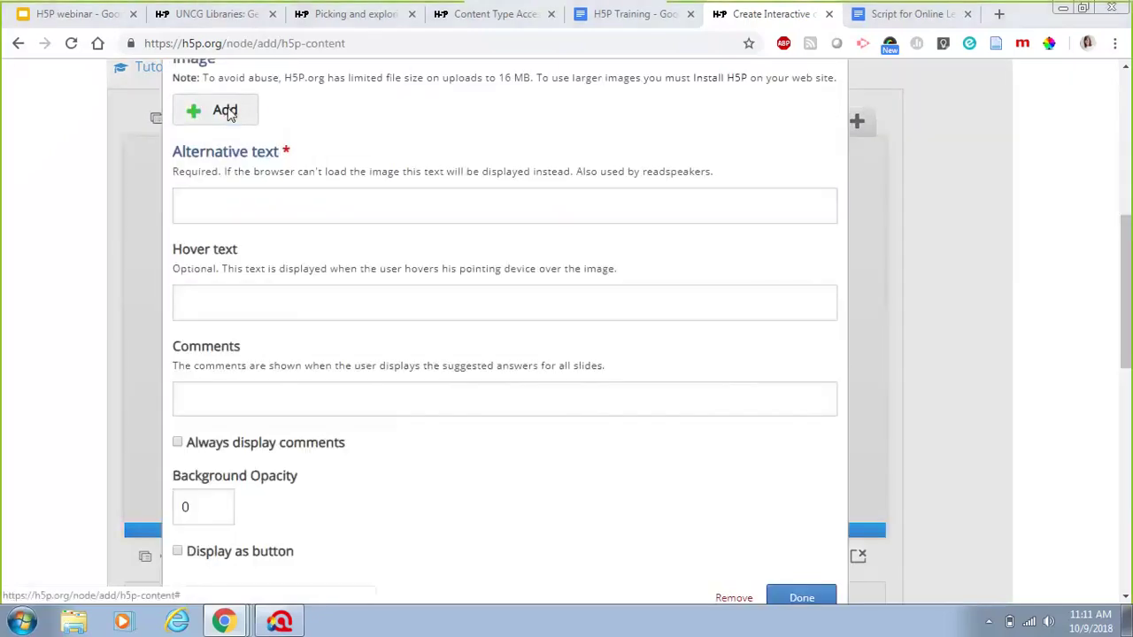
pyautogui.scroll(-5, 558, 226)
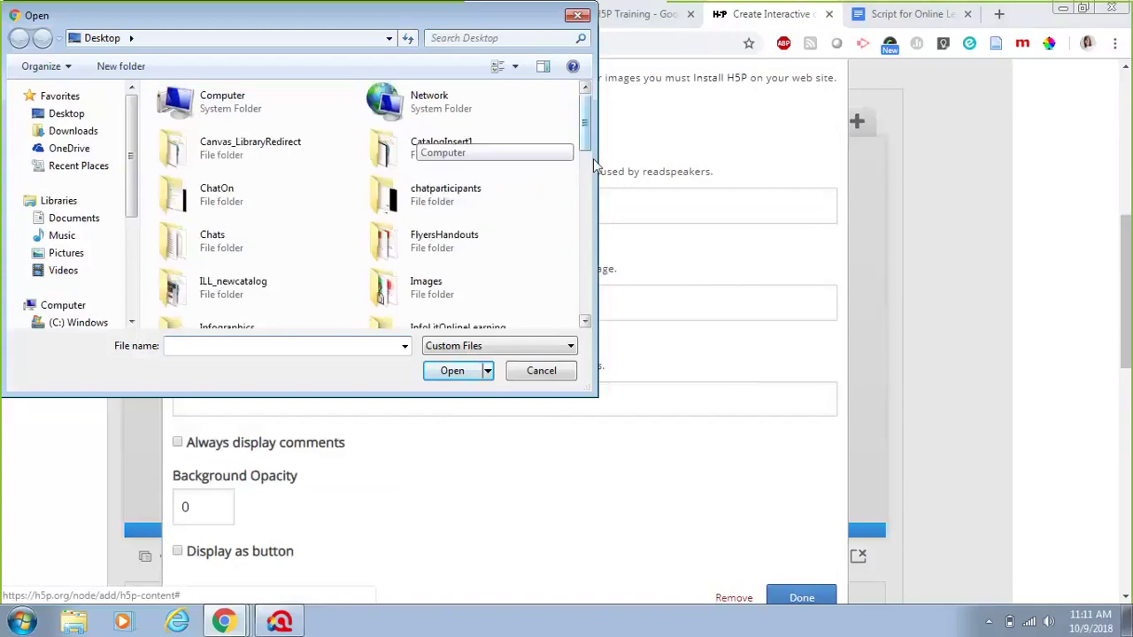
pyautogui.scroll(-3, 606, 241)
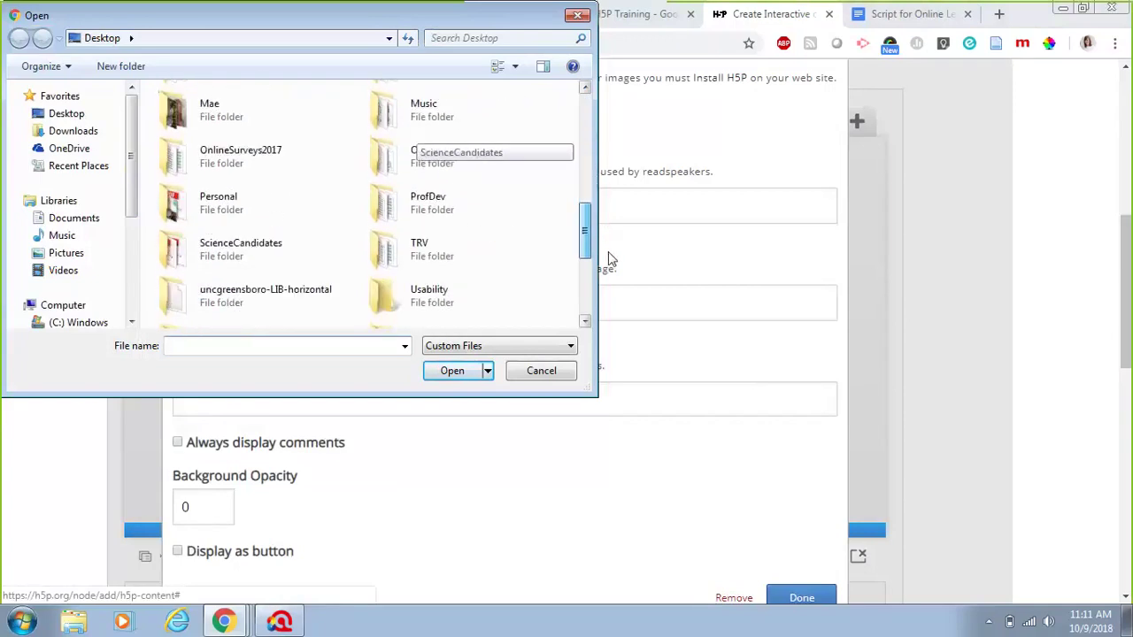
pyautogui.scroll(5, 609, 221)
pyautogui.scroll(3, 609, 186)
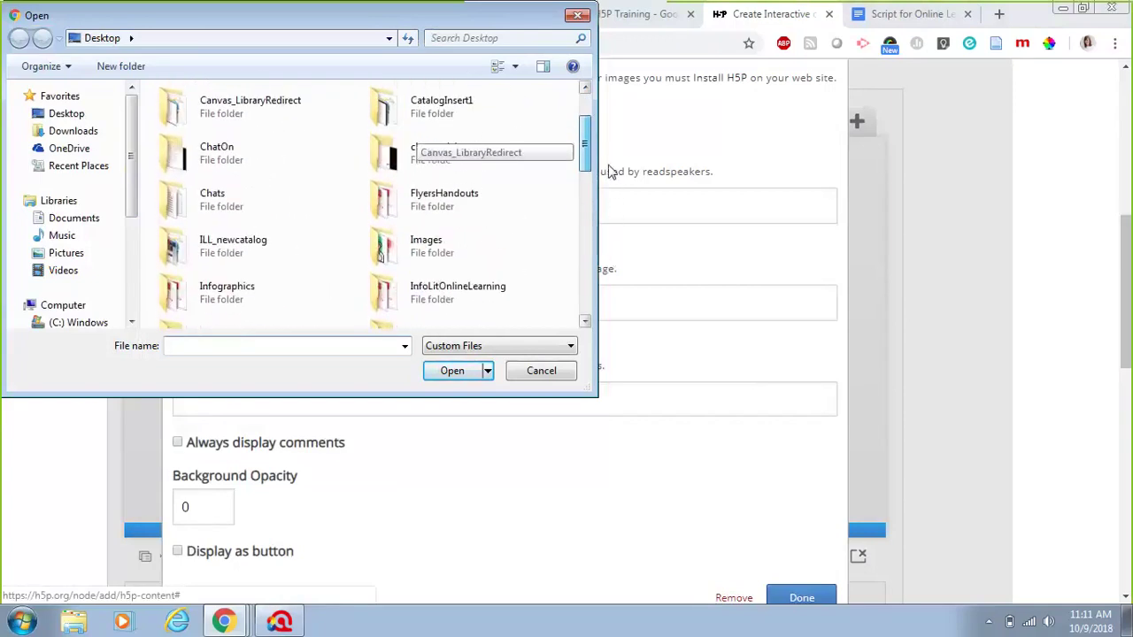
pyautogui.scroll(-2, 609, 192)
pyautogui.doubleClick(443, 144)
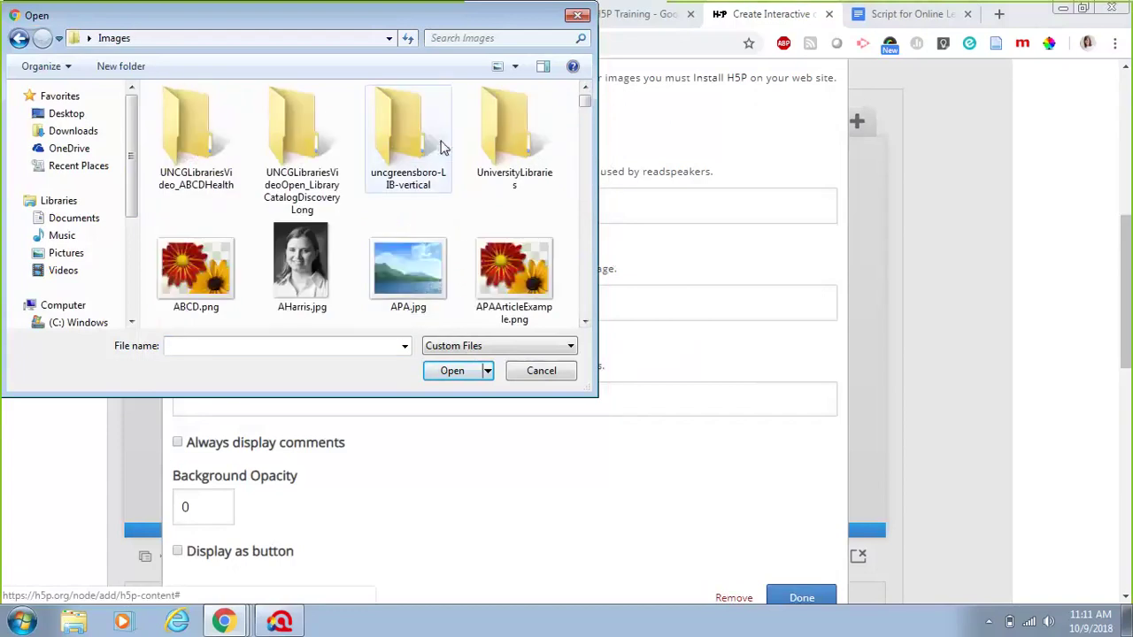
pyautogui.click(186, 279)
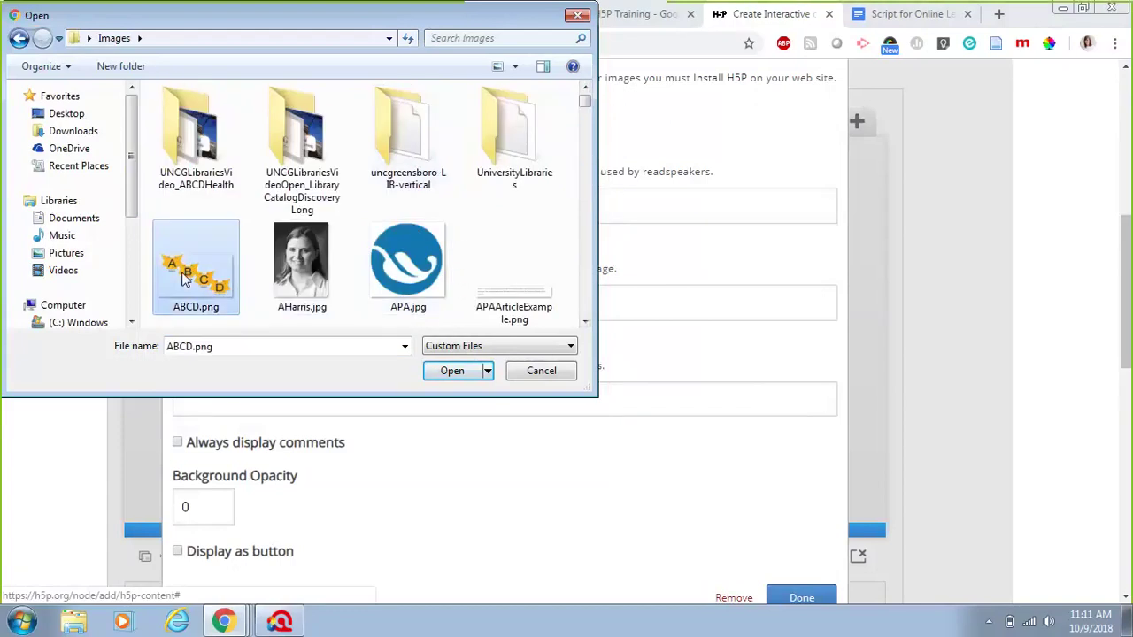
pyautogui.click(432, 306)
pyautogui.click(452, 371)
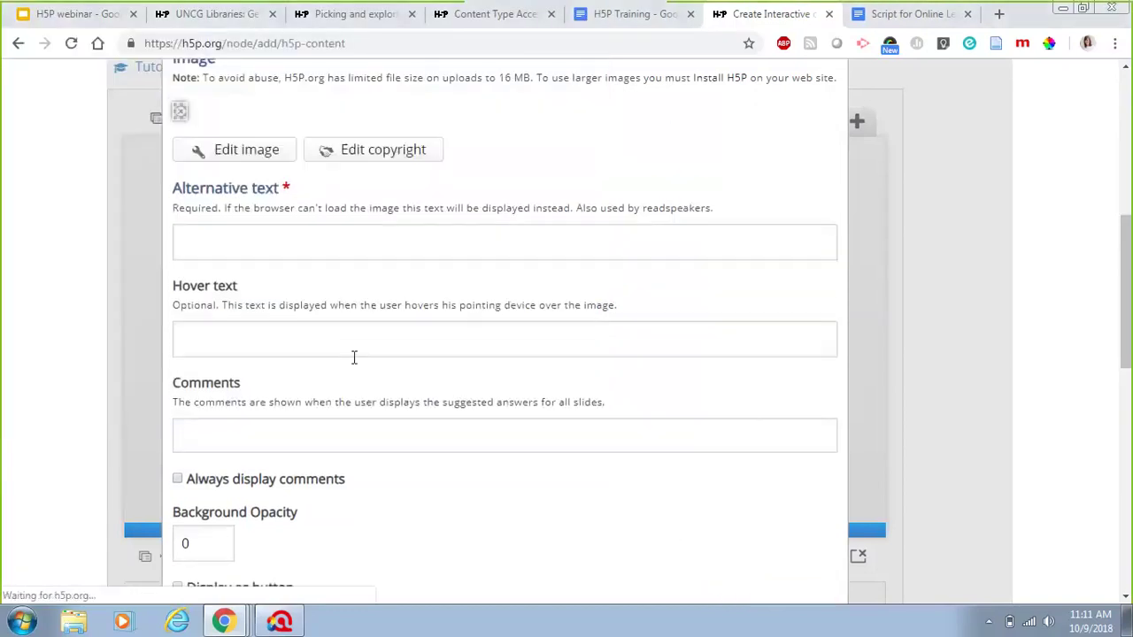
# - Enter "APA logo" as the image's alternative text
pyautogui.click(295, 332)
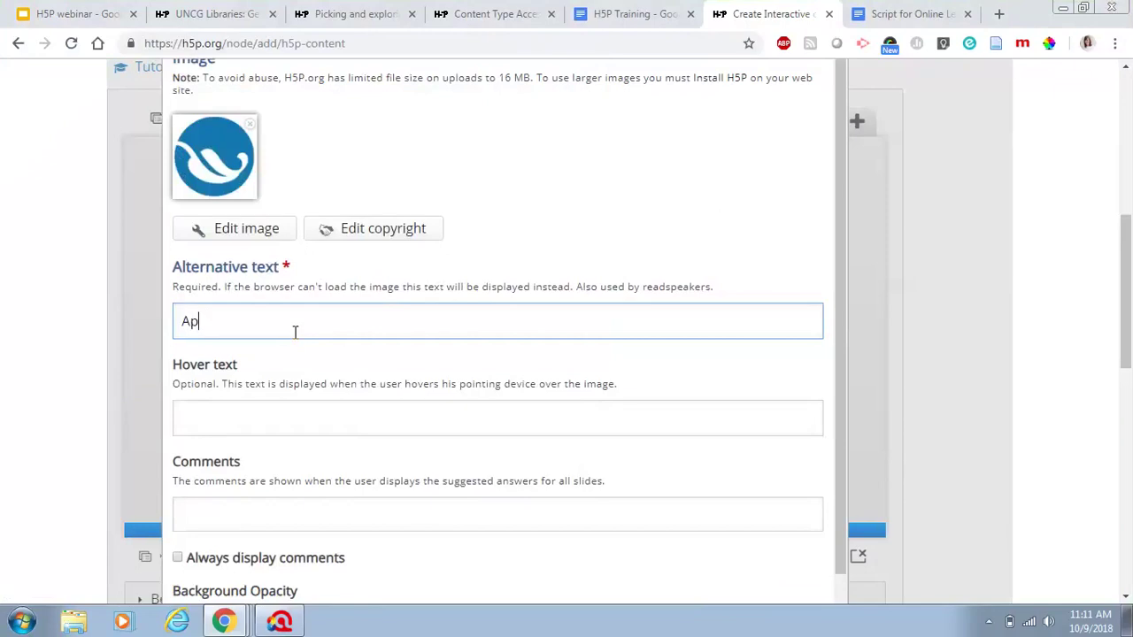
pyautogui.write('APA logo')
pyautogui.moveTo(842, 262); pyautogui.dragTo(847, 355)
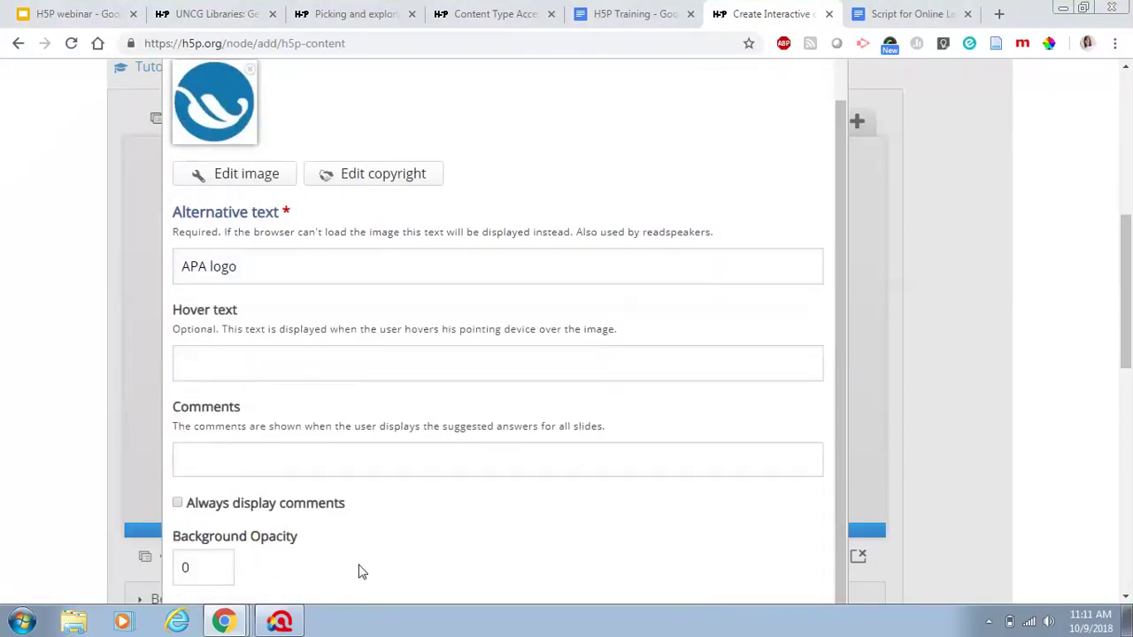
# - Finish the APA logo image element and move it into the slide's upper-left corner, beside "Here is my text!"
pyautogui.moveTo(837, 483); pyautogui.dragTo(857, 374)
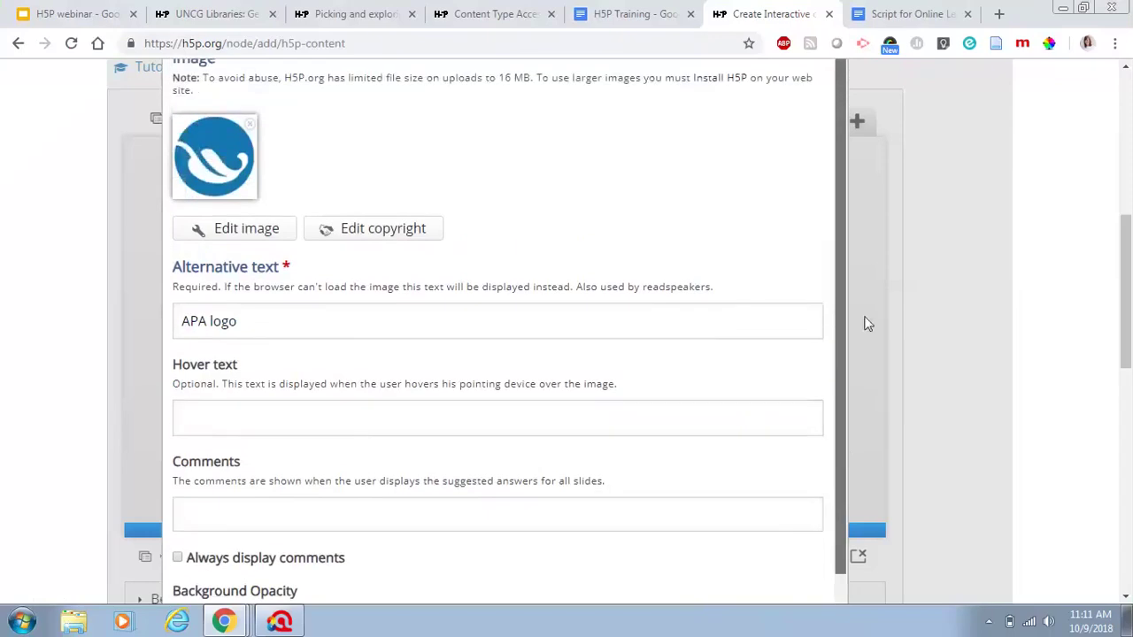
pyautogui.scroll(-1, 826, 435)
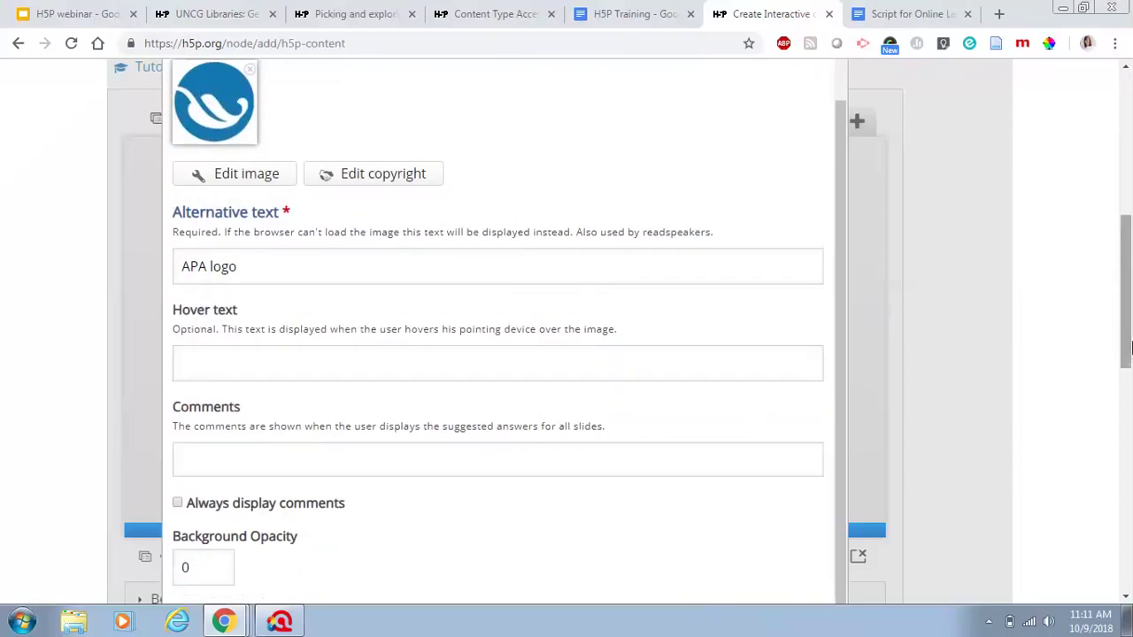
pyautogui.moveTo(1127, 358); pyautogui.dragTo(1128, 452)
pyautogui.click(801, 334)
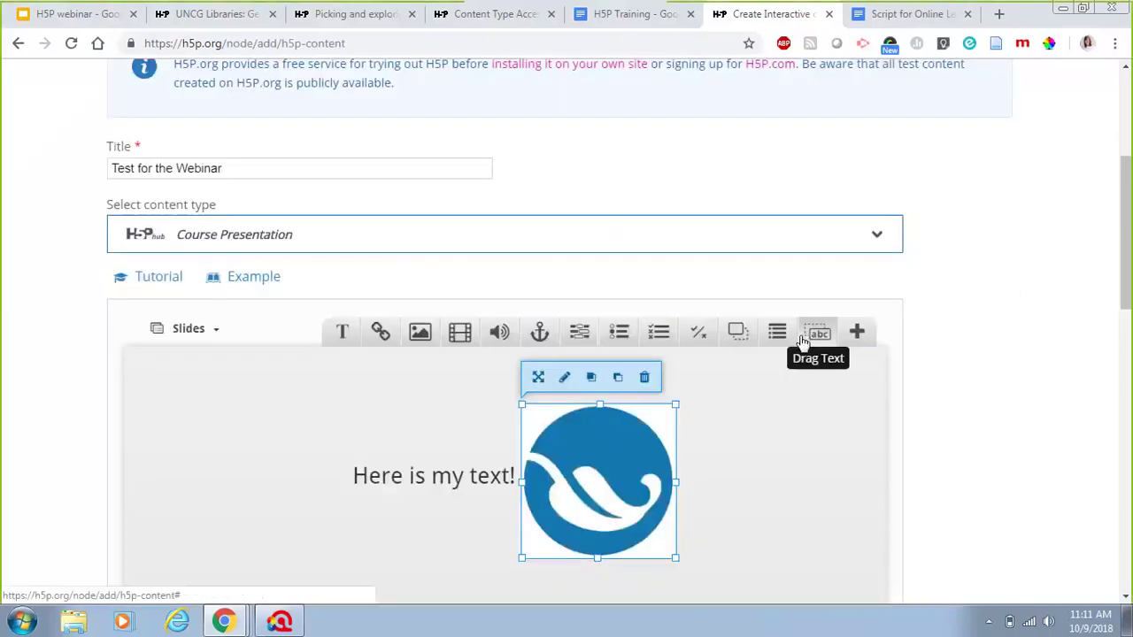
pyautogui.moveTo(582, 449); pyautogui.dragTo(223, 416)
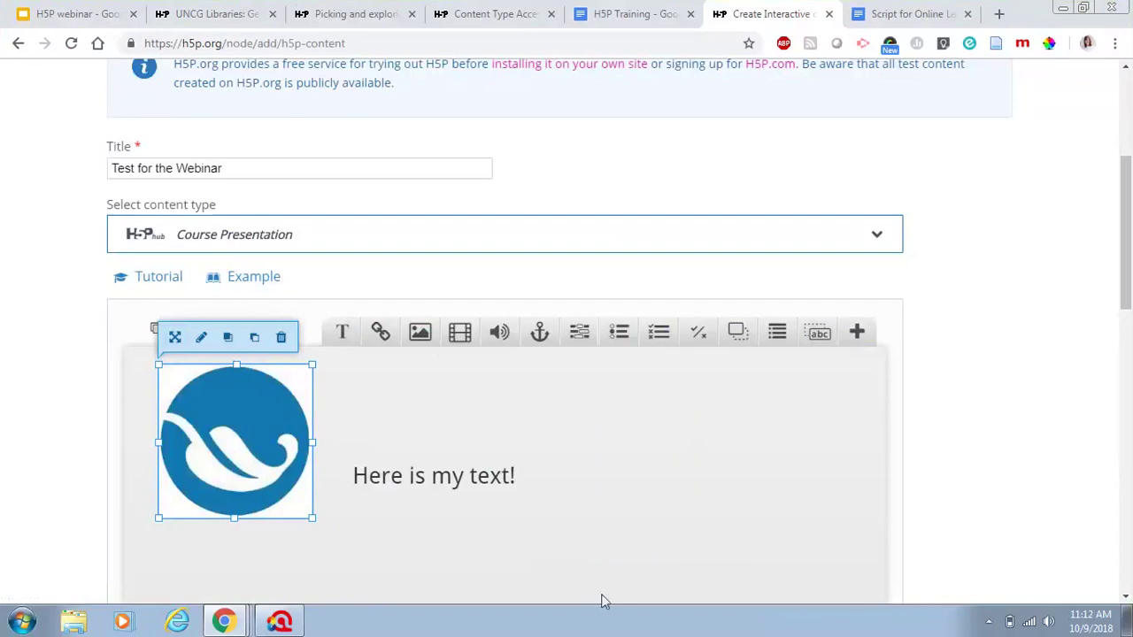
pyautogui.click(619, 469)
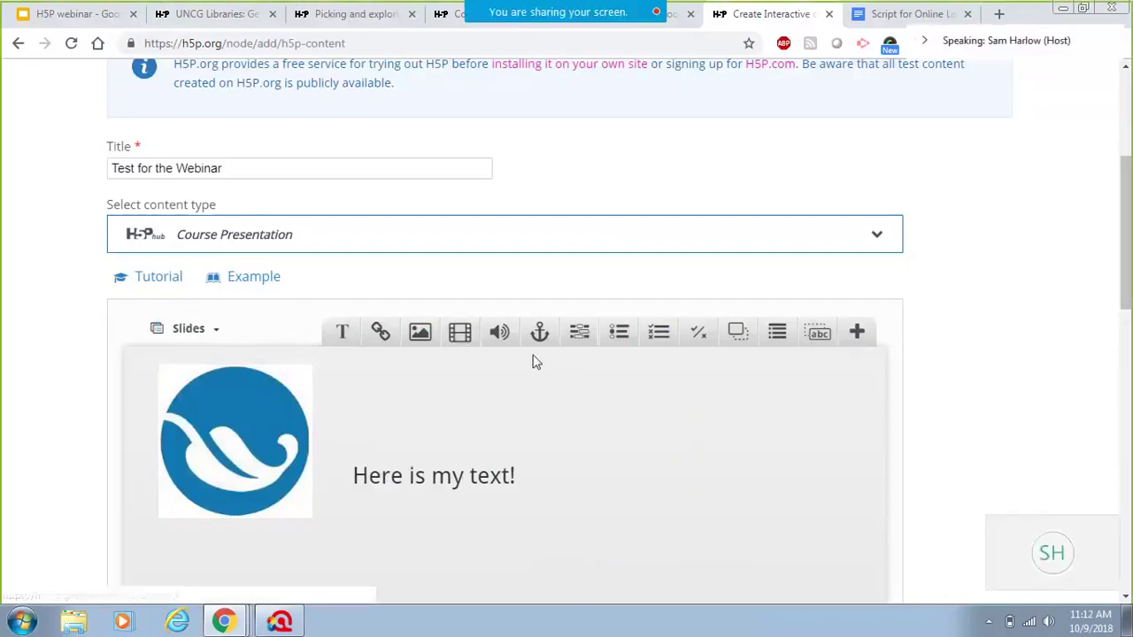
# - Add a True/False question about the daughter's name with True as the correct answer, and place it to the right of "Here is my text!"
pyautogui.click(699, 331)
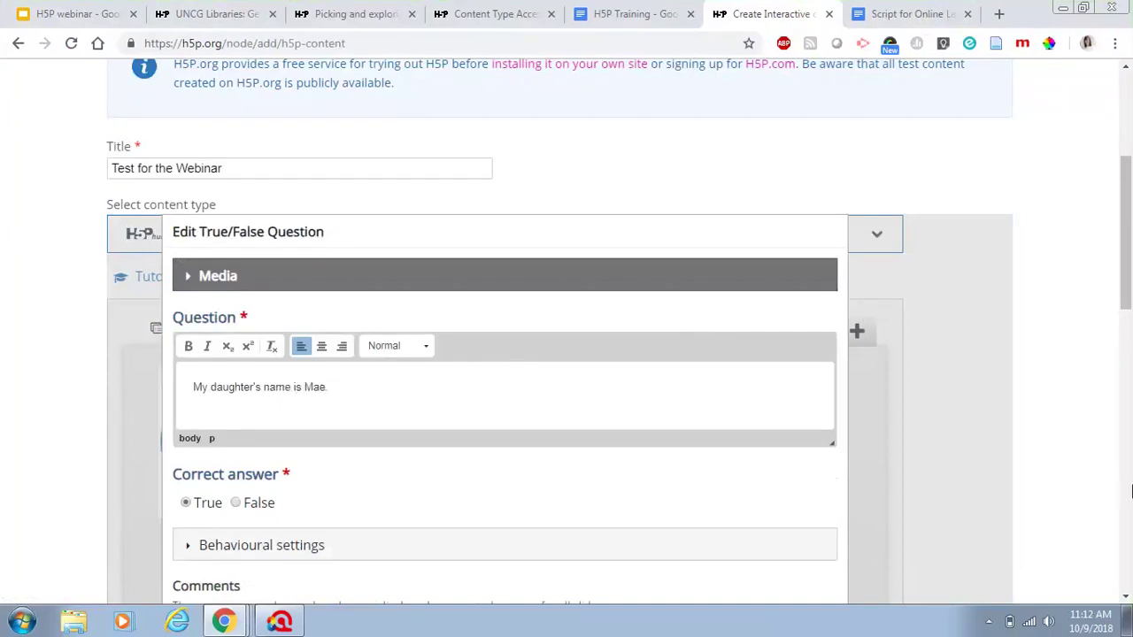
pyautogui.moveTo(1129, 291); pyautogui.dragTo(1129, 370)
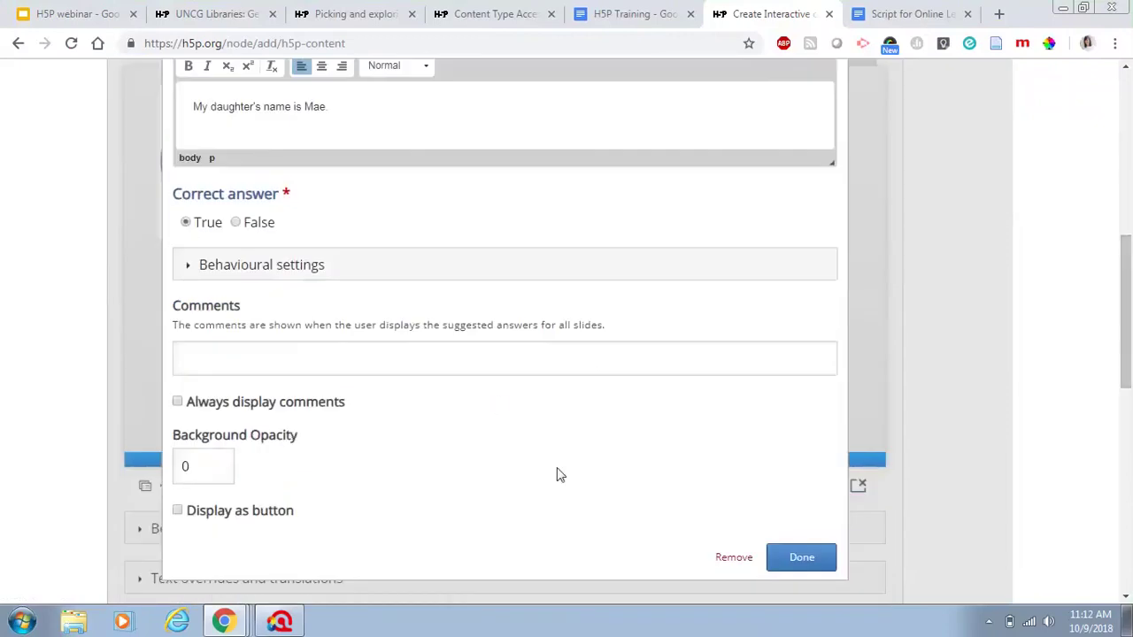
pyautogui.click(778, 561)
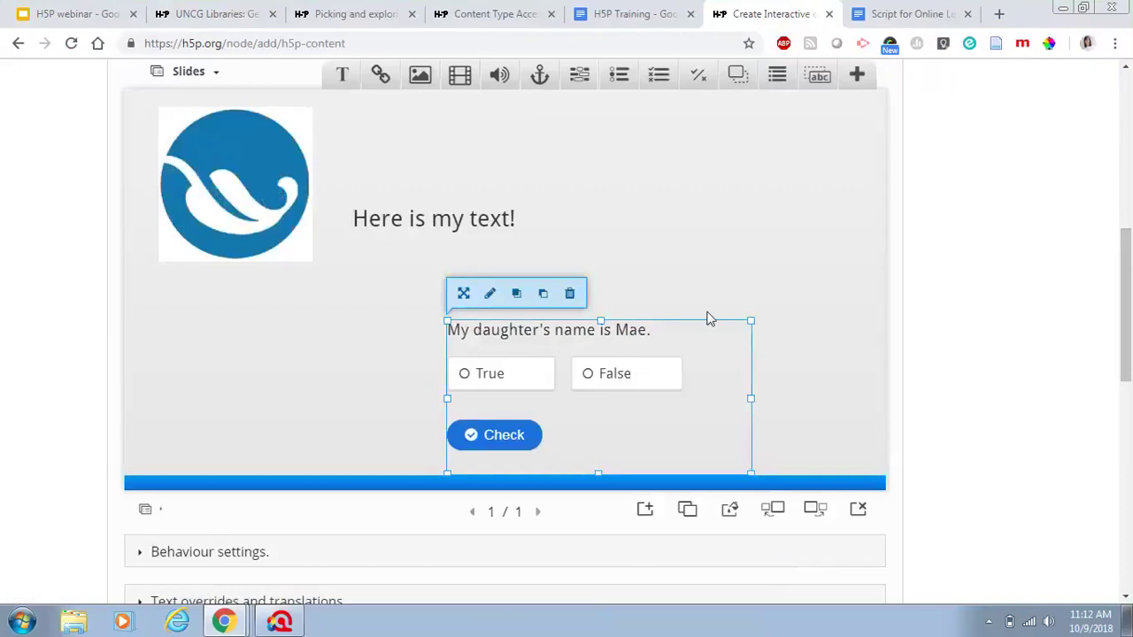
pyautogui.moveTo(716, 359); pyautogui.dragTo(827, 237)
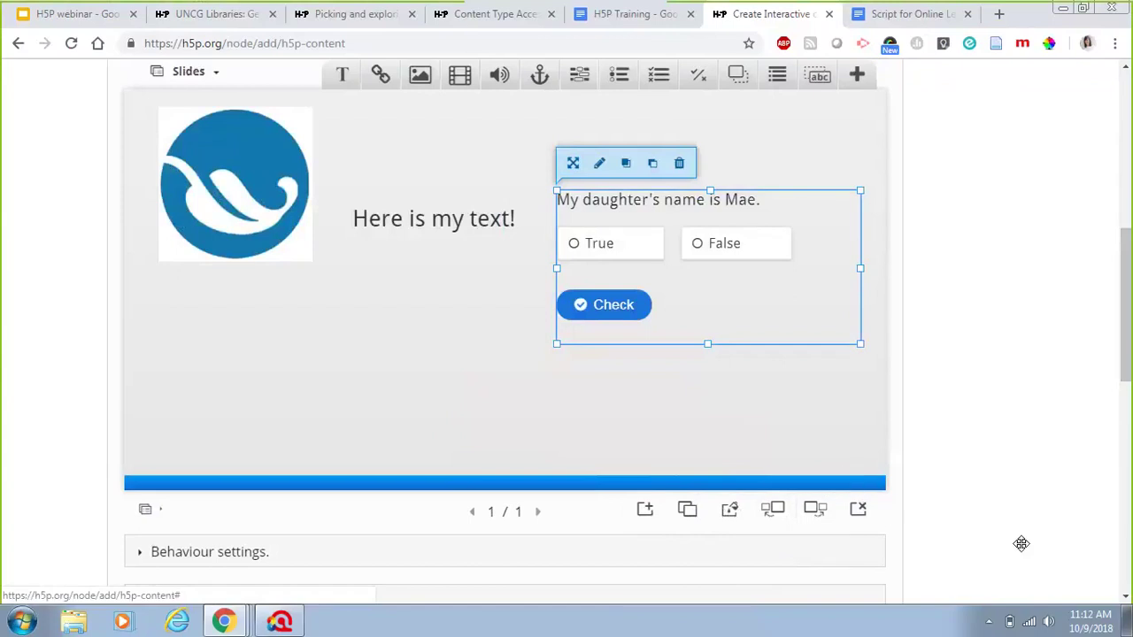
# - Save the presentation and open its page address, without the "?feed_me=nps" ending, in a new browser tab
pyautogui.moveTo(1126, 372); pyautogui.dragTo(1119, 547)
pyautogui.click(128, 273)
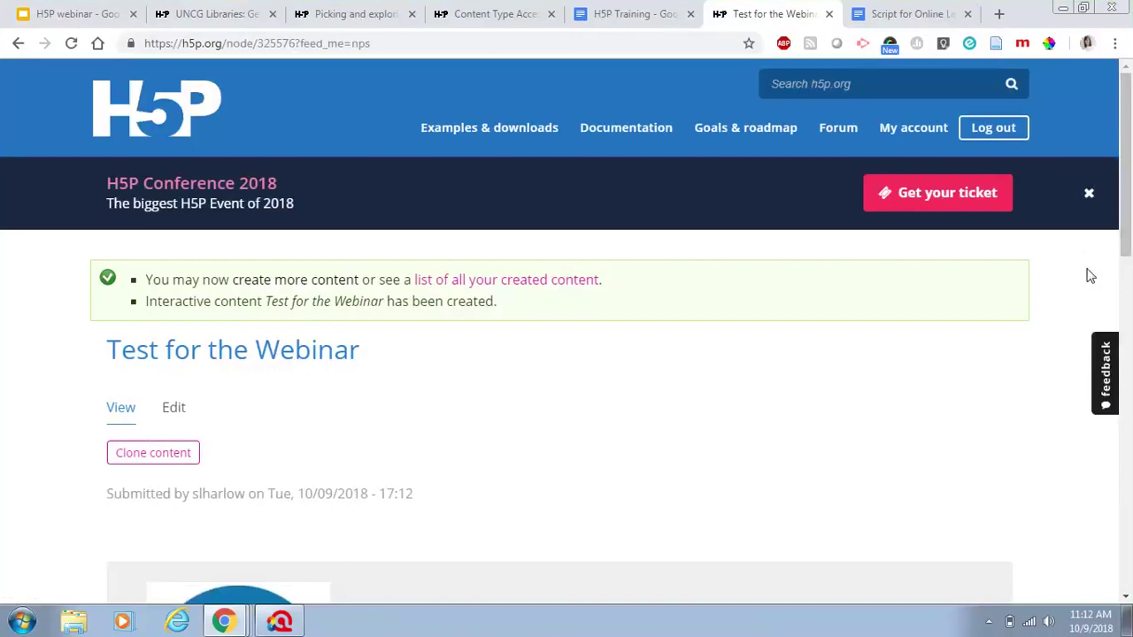
pyautogui.click(295, 44)
pyautogui.click(294, 44)
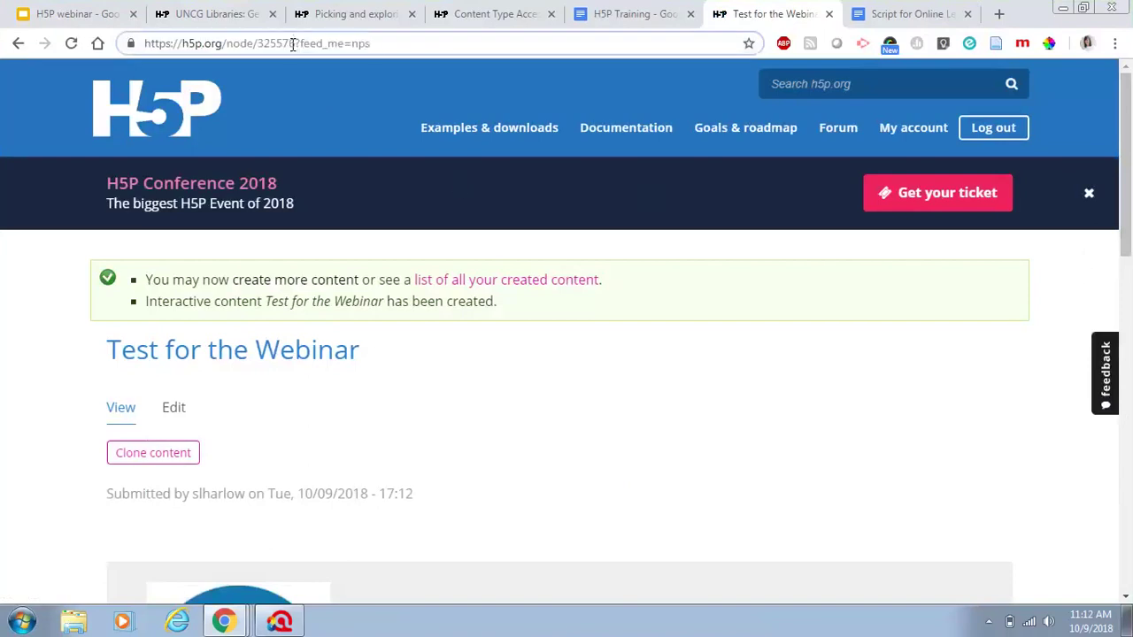
pyautogui.moveTo(293, 43); pyautogui.dragTo(137, 55)
pyautogui.hotkey('ctrl', 'c')
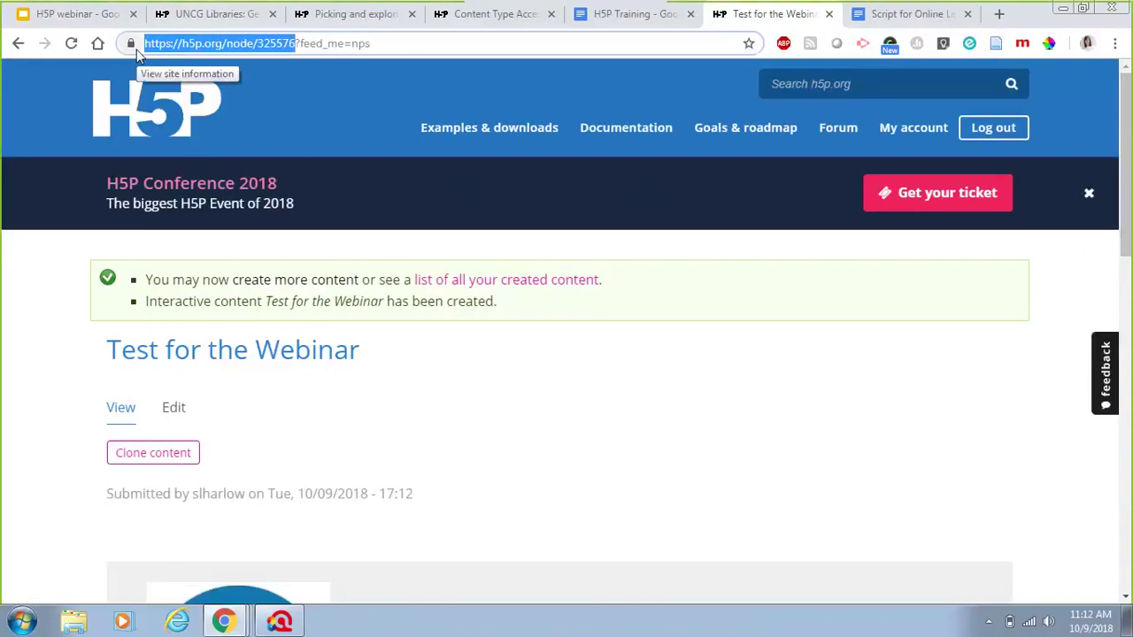
pyautogui.click(1007, 25)
pyautogui.hotkey('ctrl', 'v')
pyautogui.press('Return')
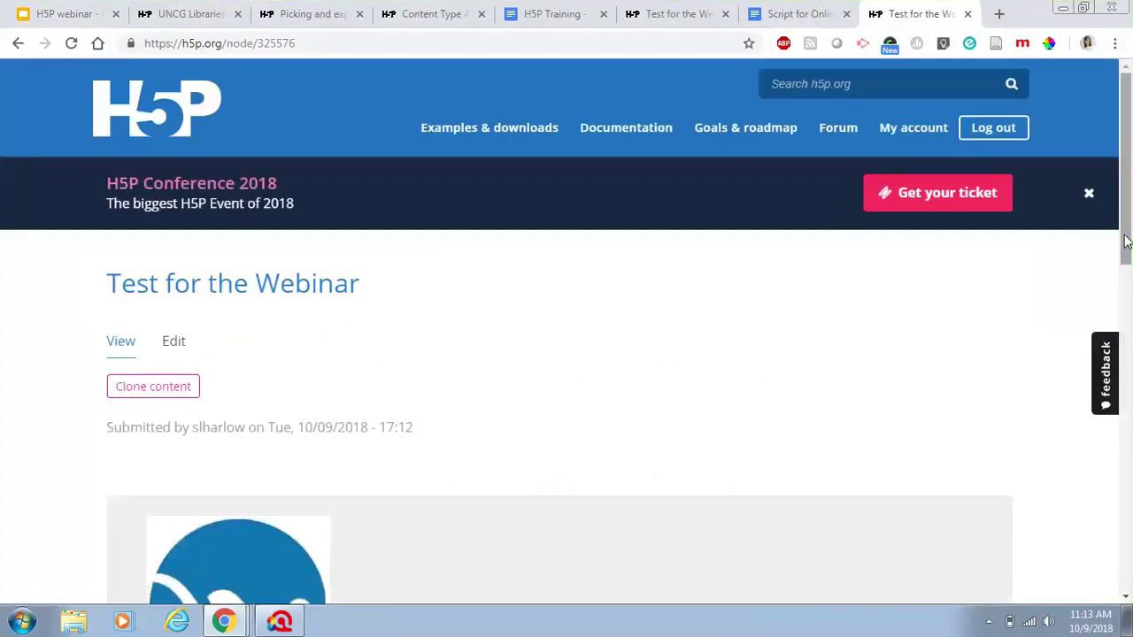
# - Answer the published presentation's True/False question with True and check the answer
pyautogui.moveTo(1127, 246); pyautogui.dragTo(1126, 405)
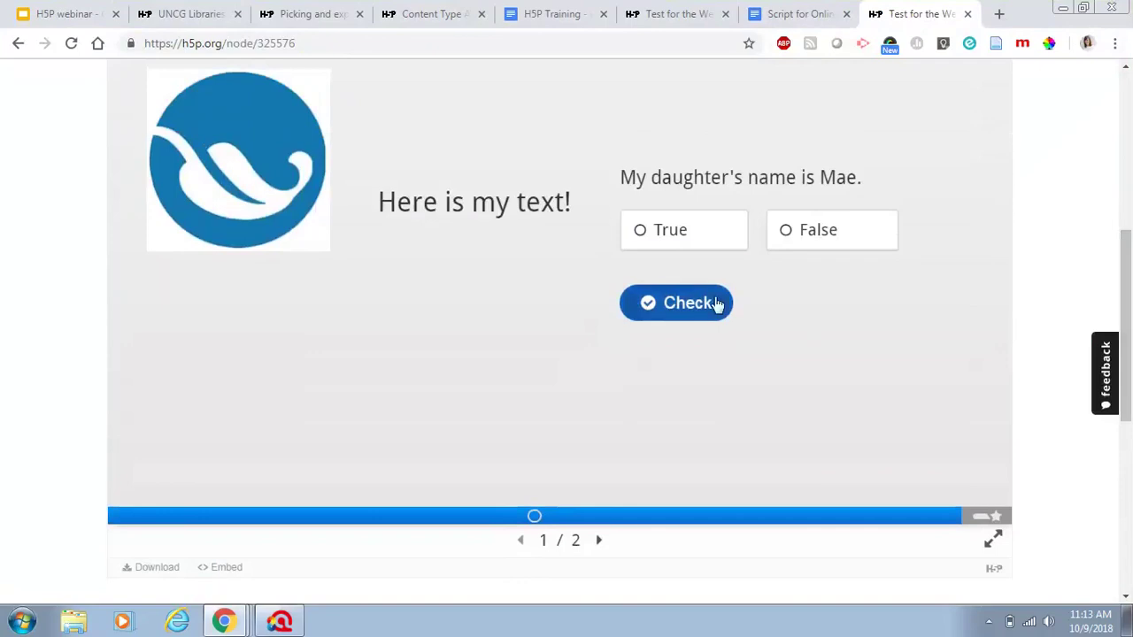
pyautogui.click(708, 244)
pyautogui.click(699, 310)
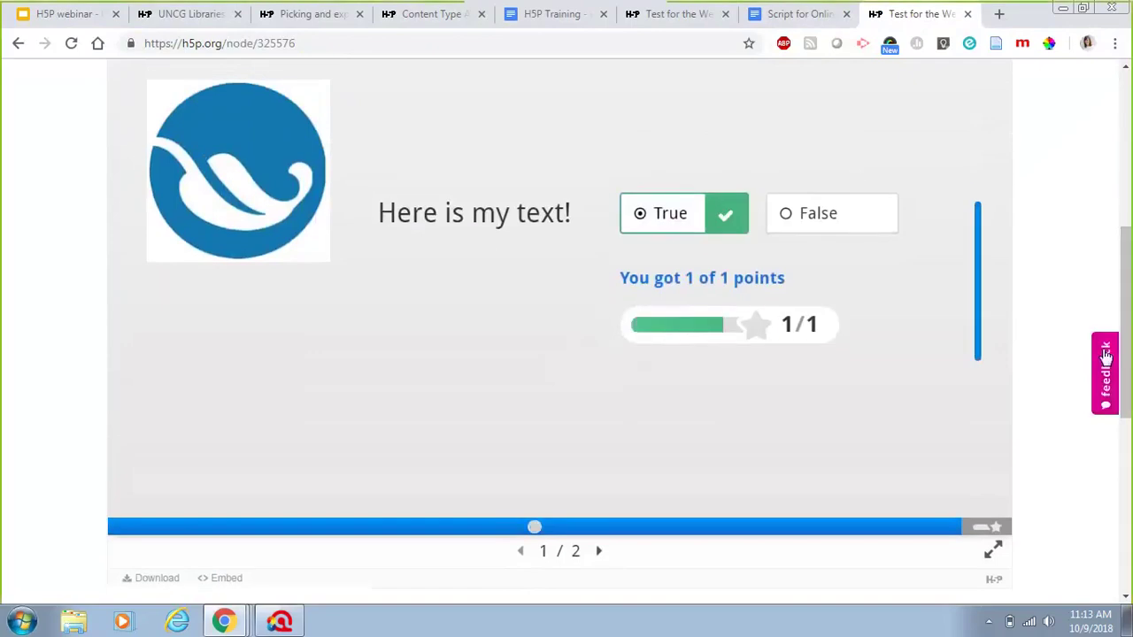
# - View the published presentation's embed code and close it again
pyautogui.moveTo(1128, 335); pyautogui.dragTo(1128, 244)
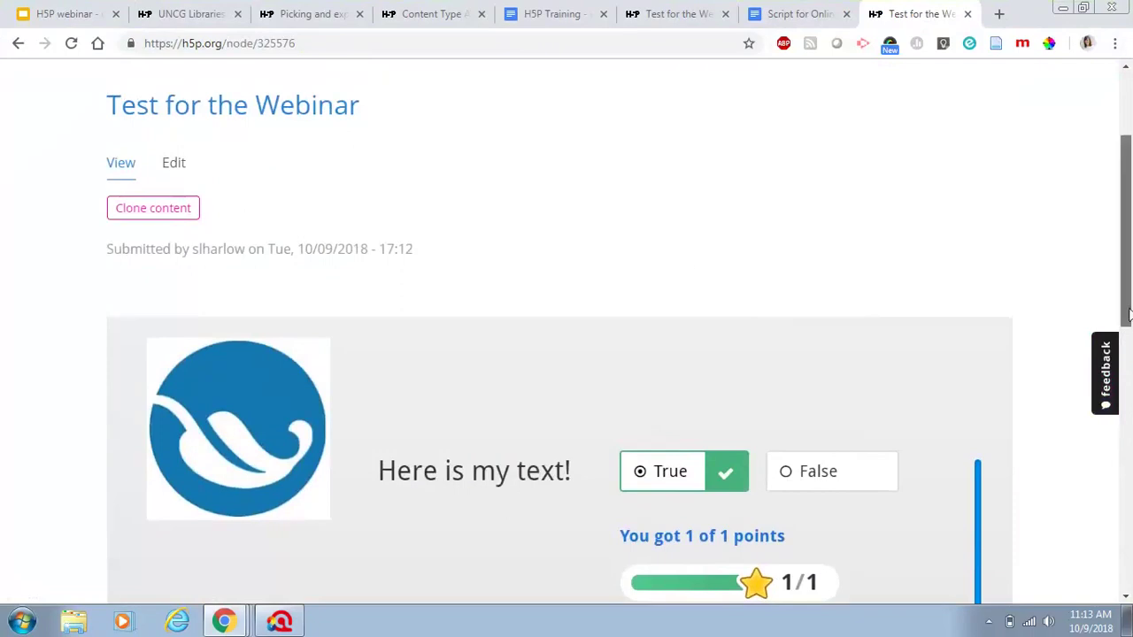
pyautogui.moveTo(1128, 329); pyautogui.dragTo(1128, 472)
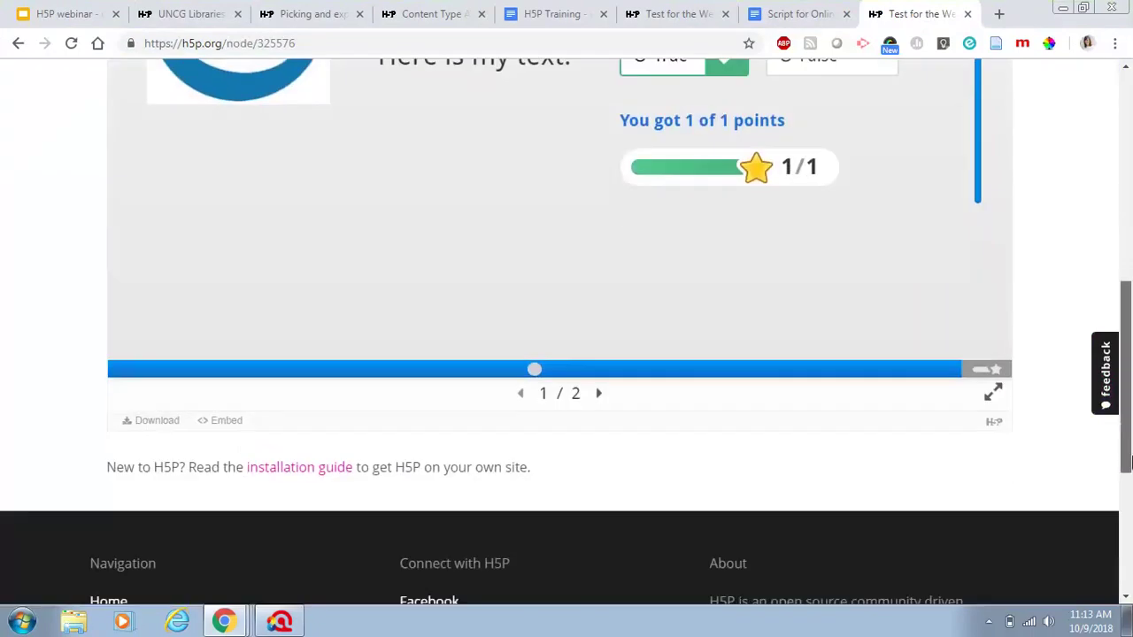
pyautogui.click(227, 422)
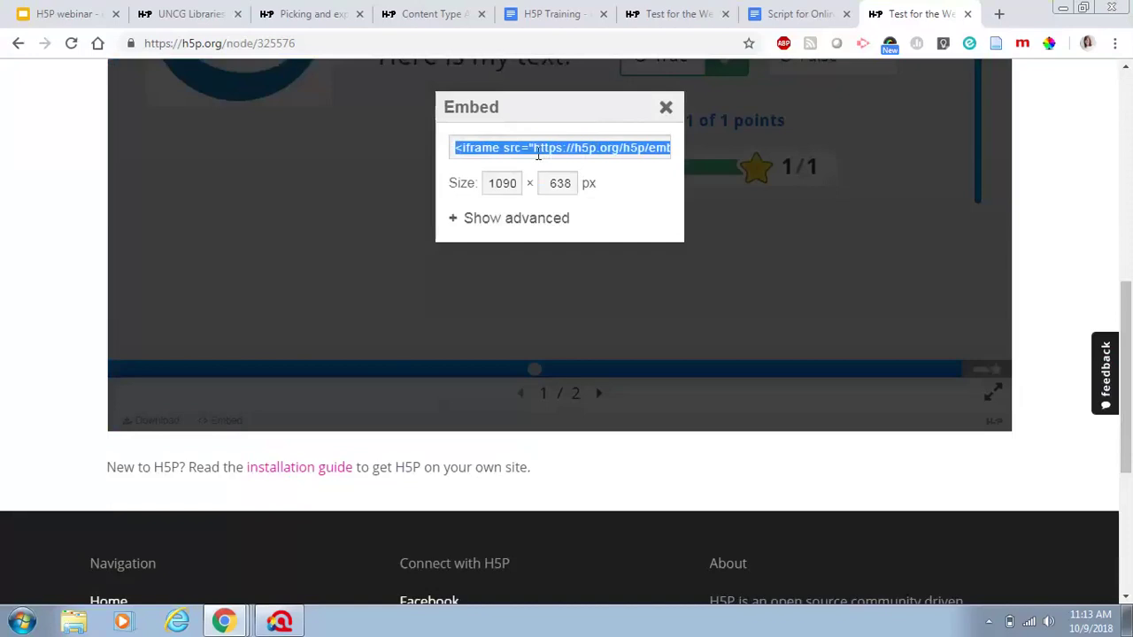
pyautogui.click(667, 106)
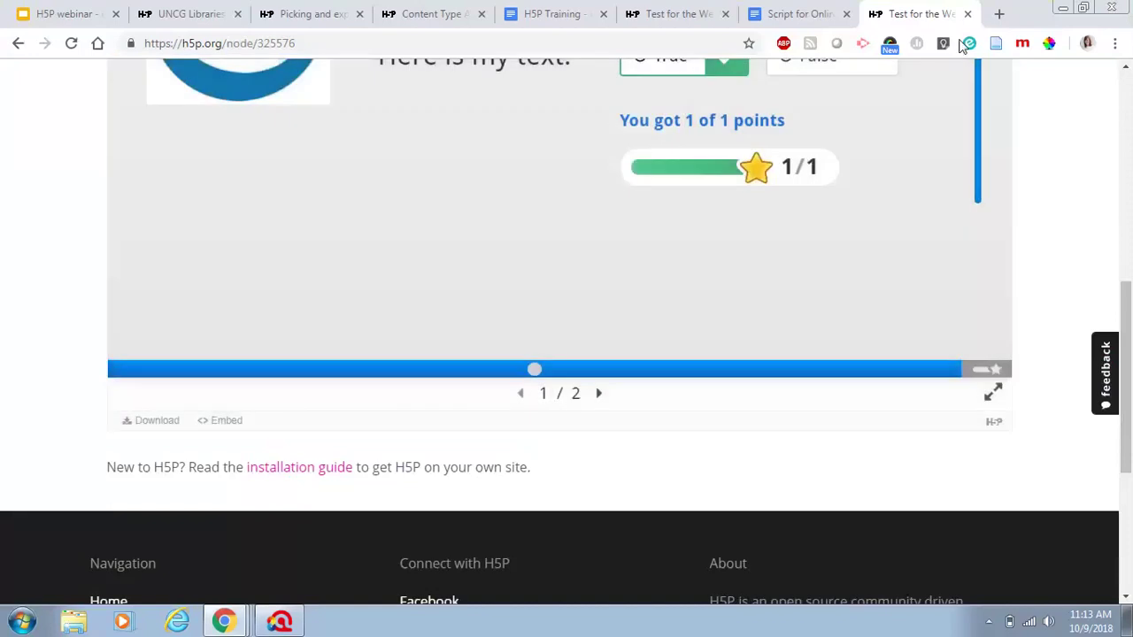
# - Open Canvas in a new browser tab and go to the Plagiarism page of the LIB Training and Modules course
pyautogui.click(999, 14)
pyautogui.write('can')
pyautogui.press('Return')
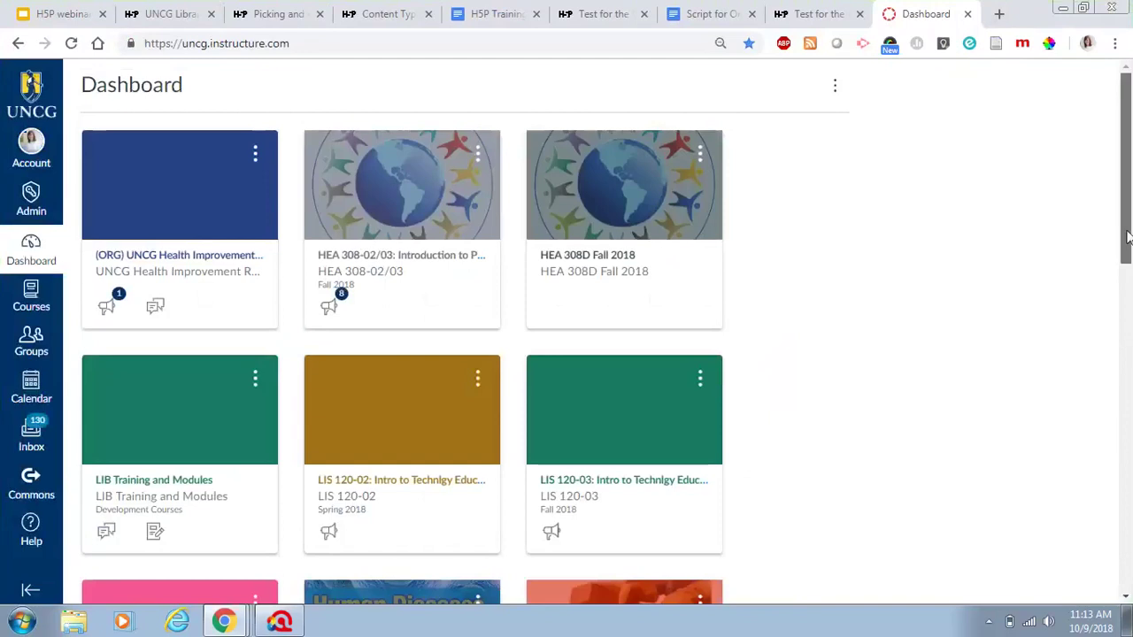
pyautogui.scroll(-2, 1126, 237)
pyautogui.click(201, 295)
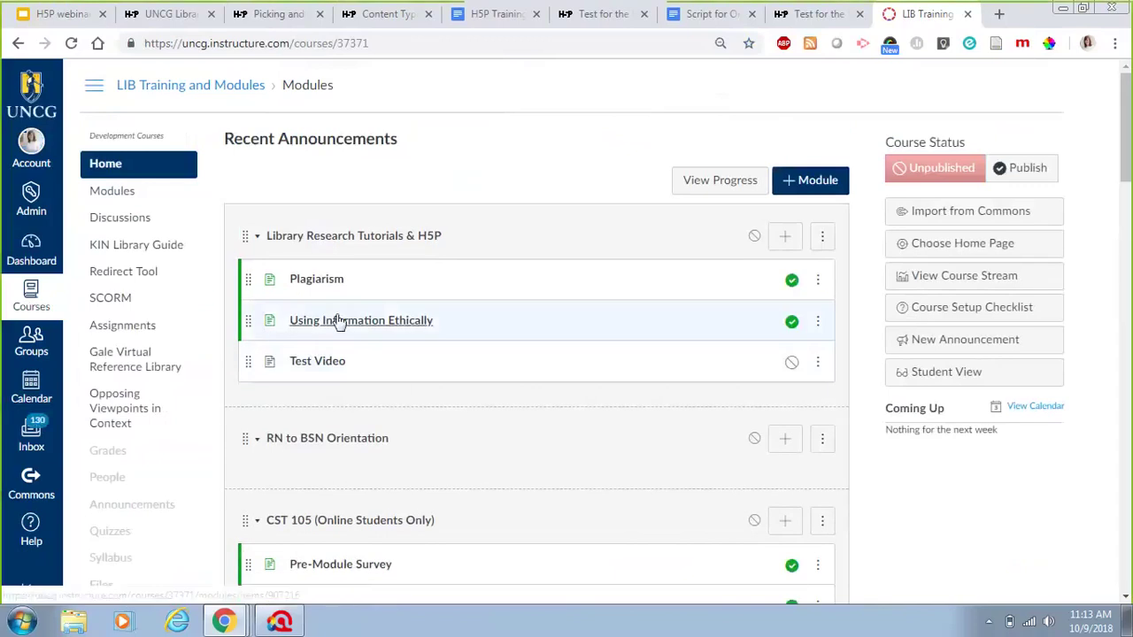
pyautogui.click(319, 288)
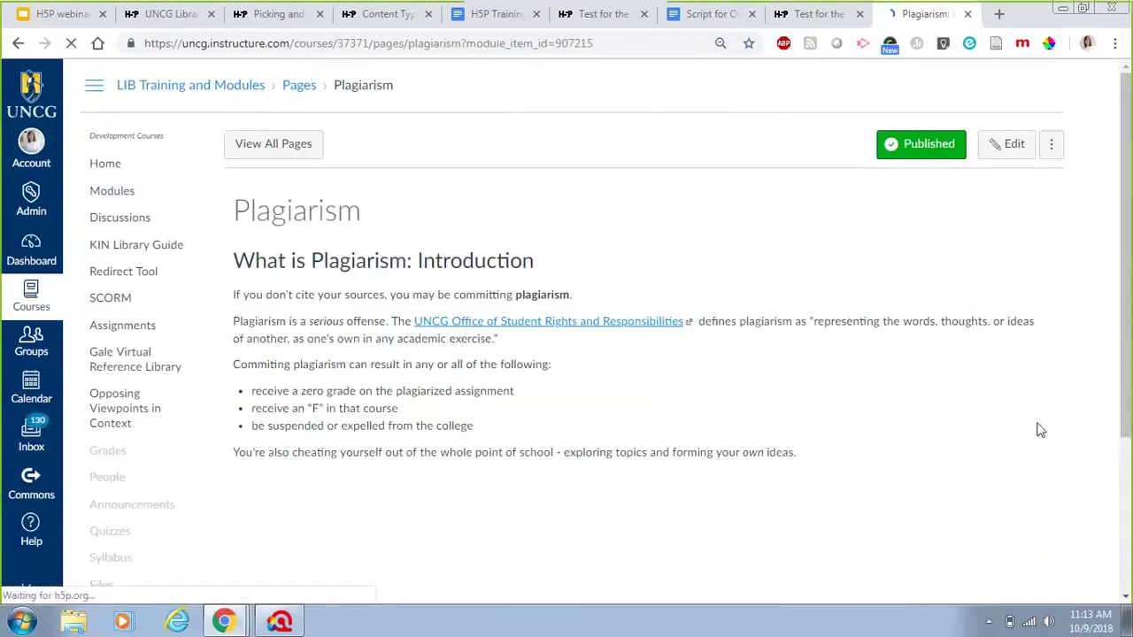
# - Highlight the "What is Plagiarism: Introduction" text above the embedded question, then clear the selection
pyautogui.moveTo(1127, 302); pyautogui.dragTo(1130, 374)
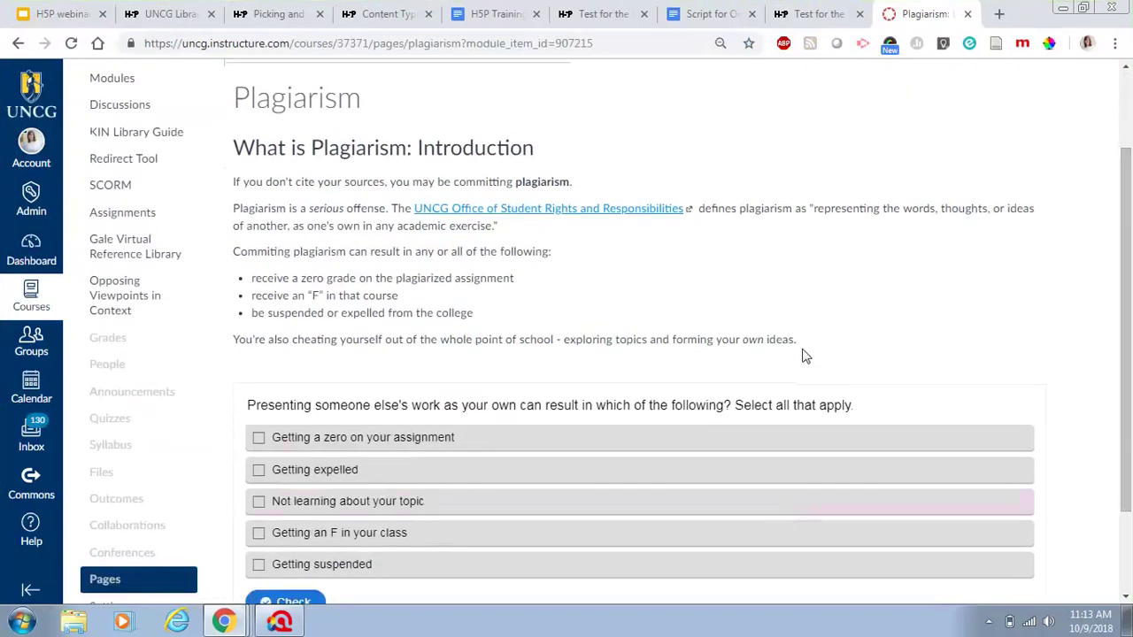
pyautogui.moveTo(807, 347); pyautogui.dragTo(228, 157)
pyautogui.click(568, 334)
# - Select all five answers in the embedded plagiarism question and check them
pyautogui.moveTo(1128, 328); pyautogui.dragTo(1131, 392)
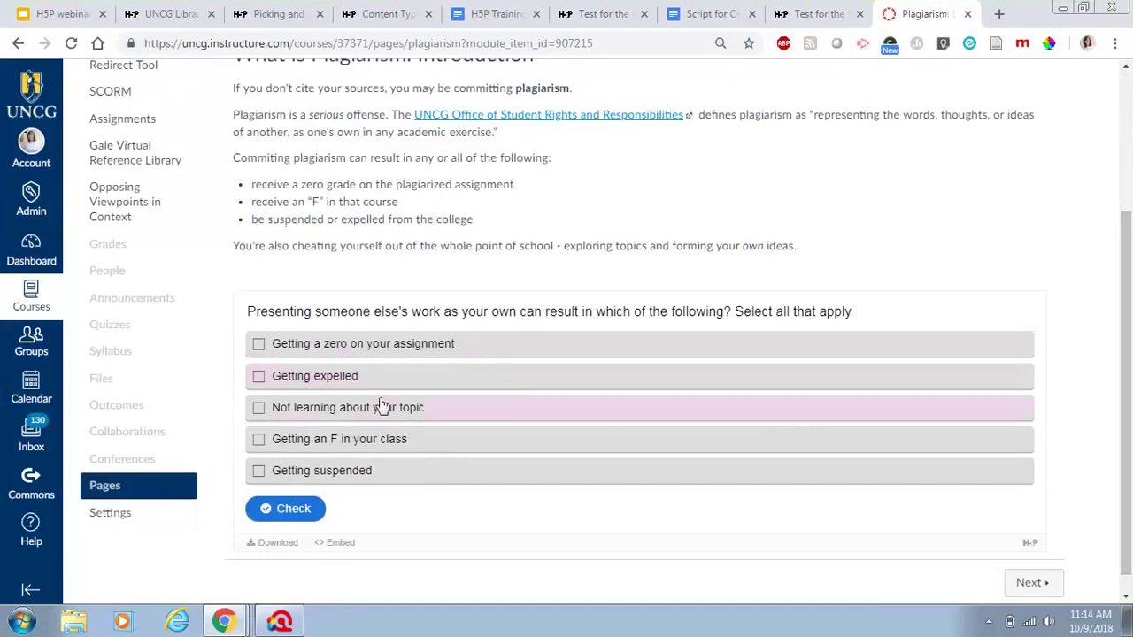
pyautogui.click(259, 348)
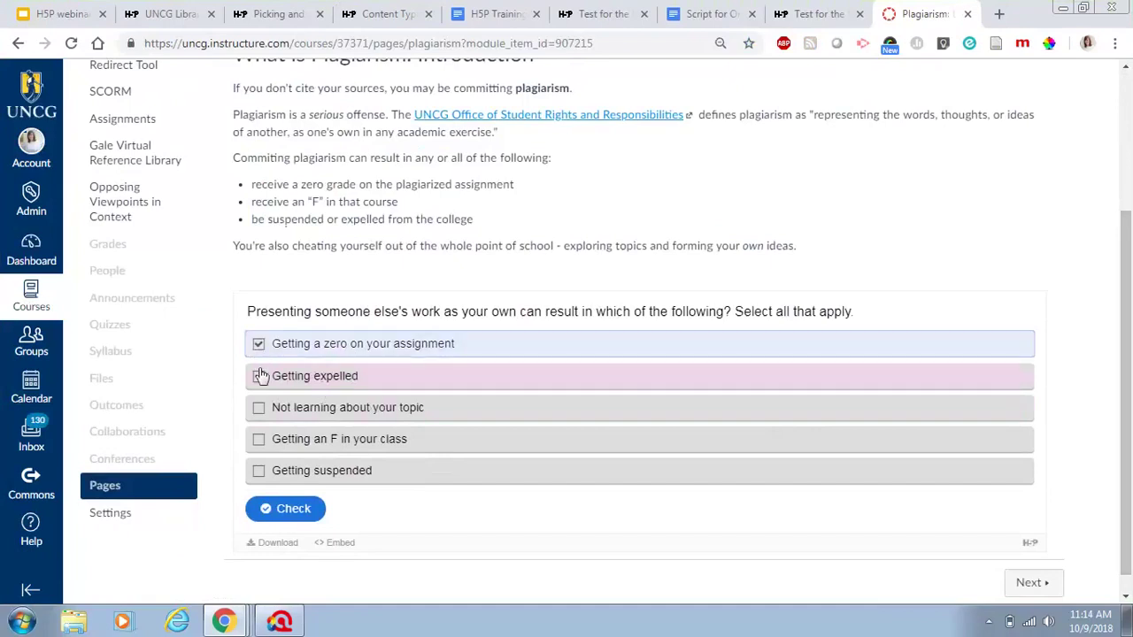
pyautogui.click(259, 377)
pyautogui.click(260, 408)
pyautogui.click(265, 443)
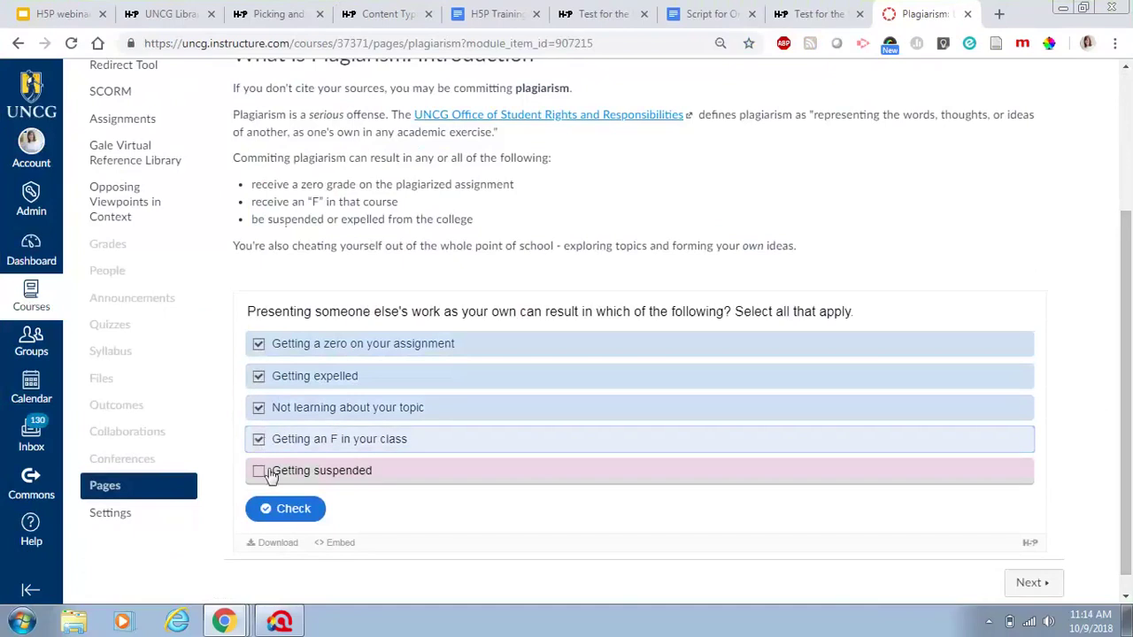
pyautogui.click(269, 471)
pyautogui.click(277, 509)
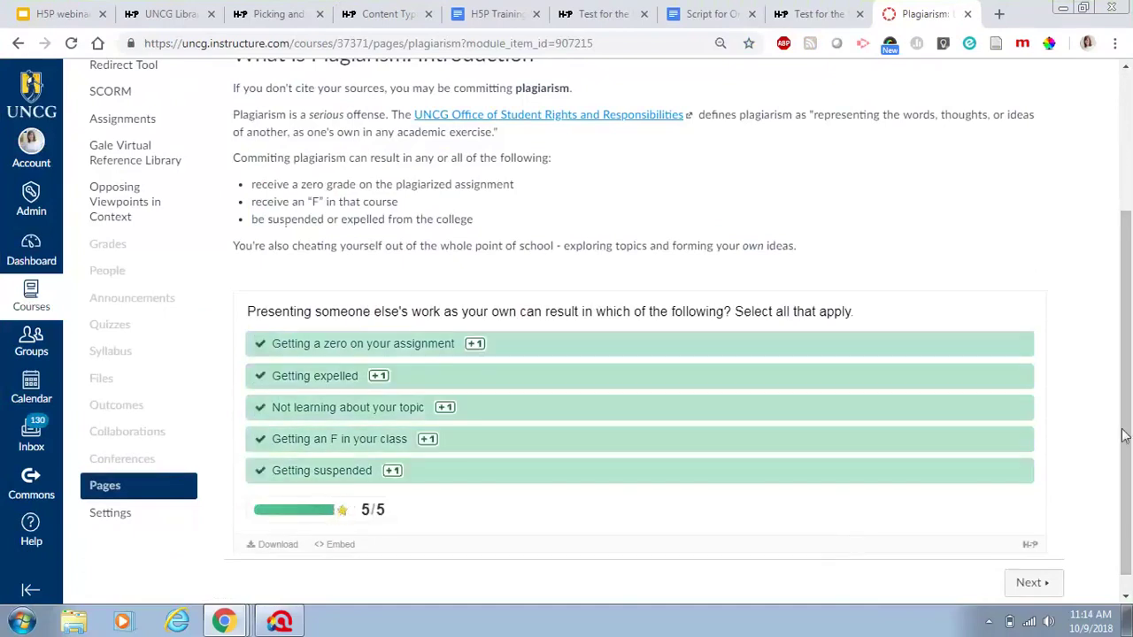
# - Open the Using Information Ethically page from the course modules and advance its embedded presentation to slide 2
pyautogui.scroll(-1, 1131, 447)
pyautogui.scroll(2, 1131, 446)
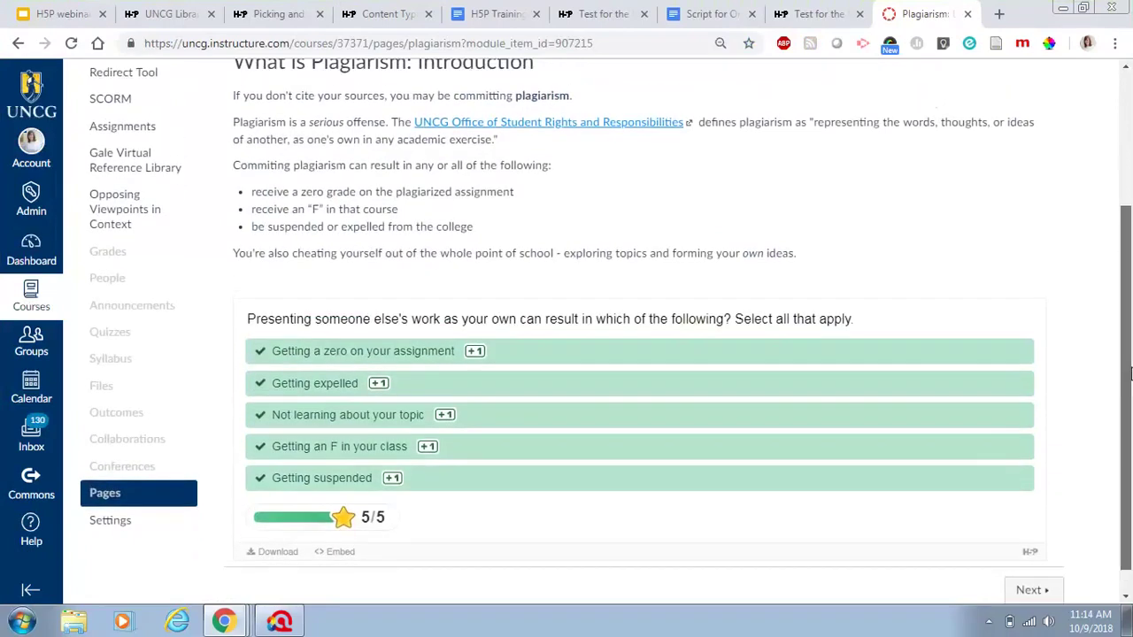
pyautogui.scroll(-2, 1131, 429)
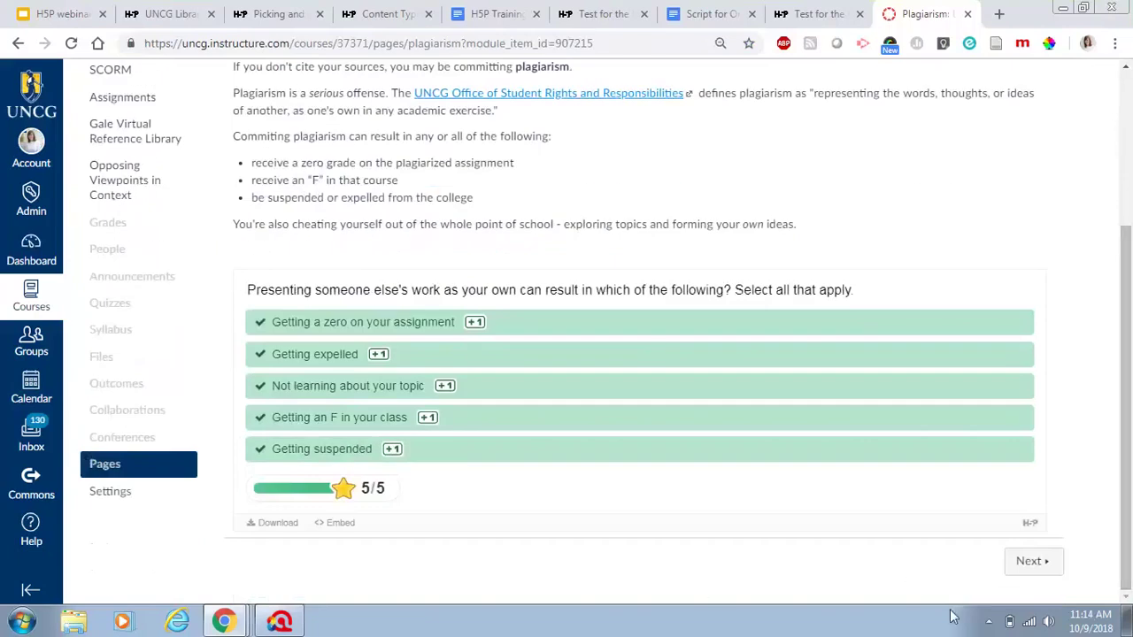
pyautogui.scroll(2, 1129, 412)
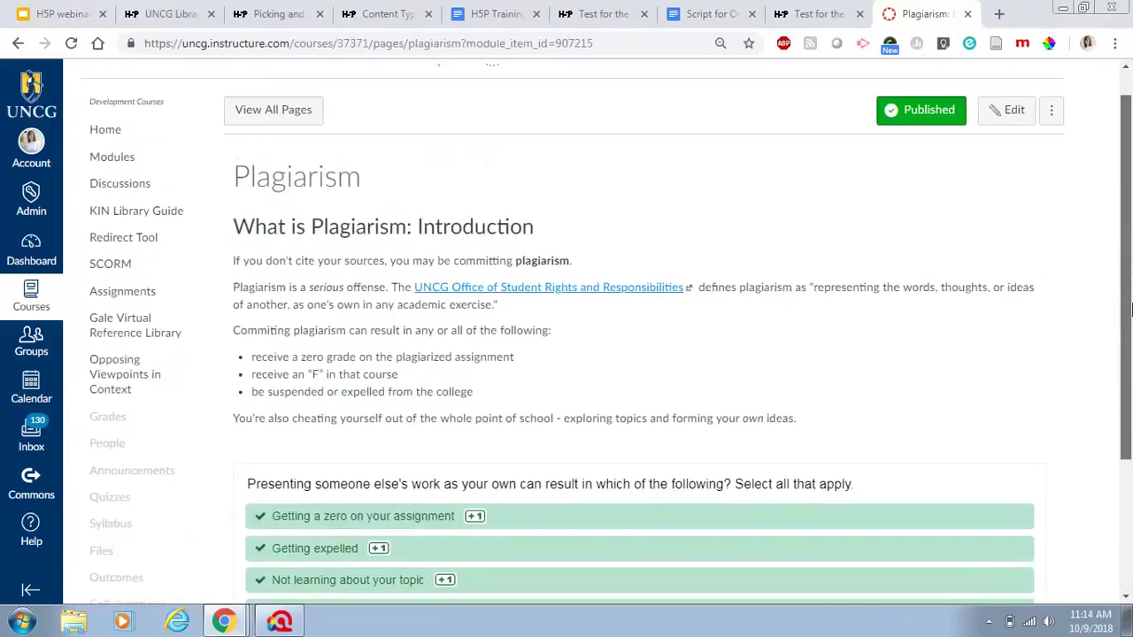
pyautogui.scroll(-2, 1129, 411)
pyautogui.scroll(3, 1129, 466)
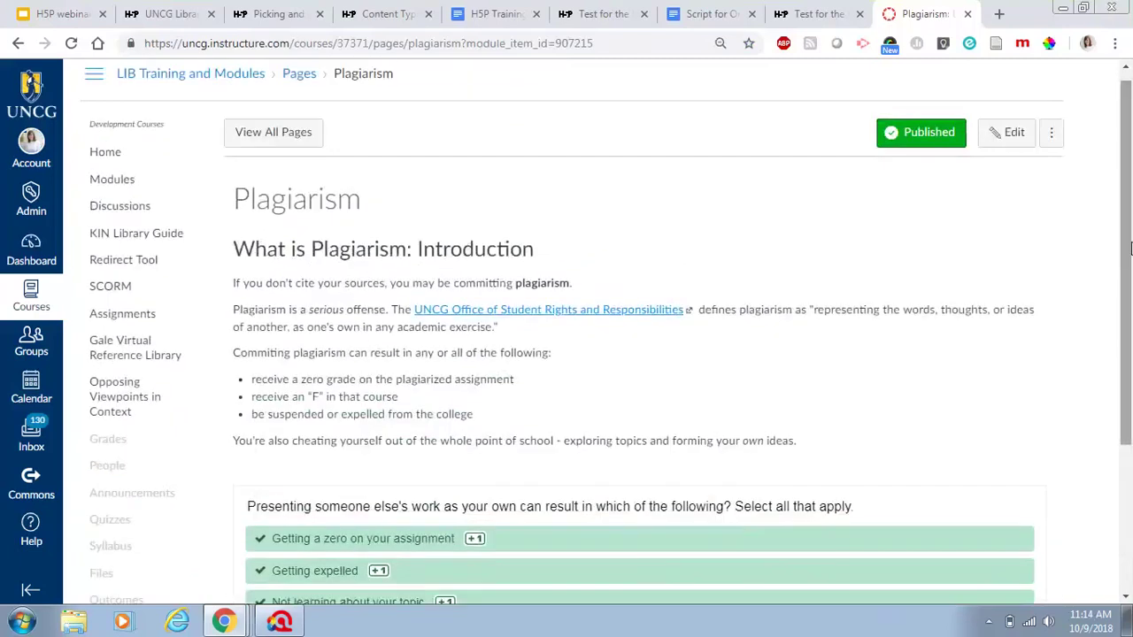
pyautogui.click(101, 181)
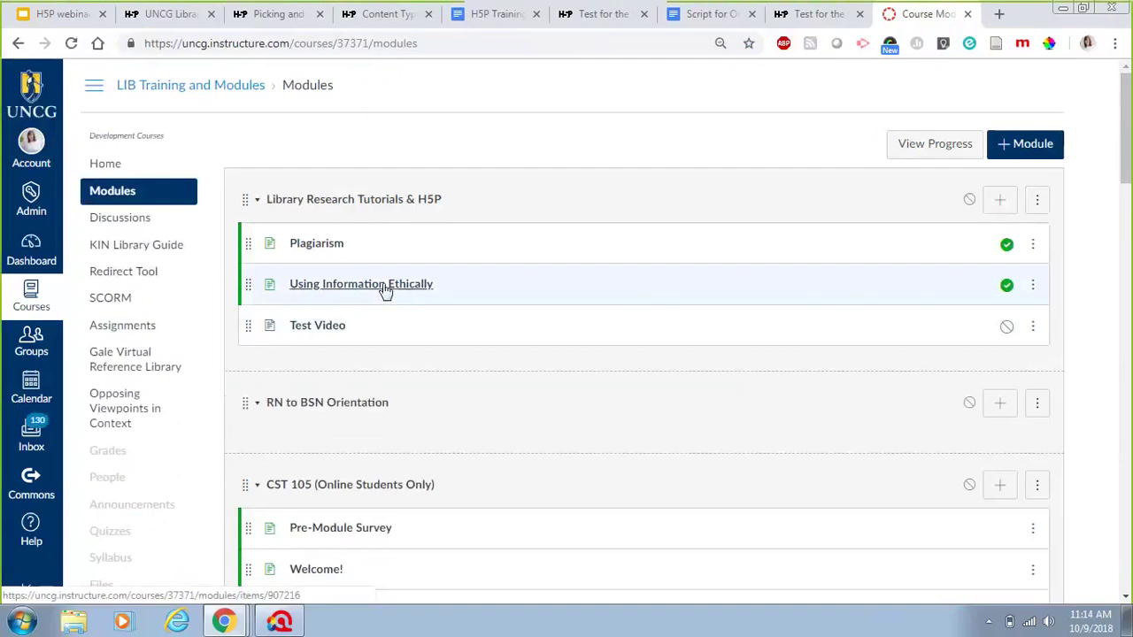
pyautogui.click(384, 292)
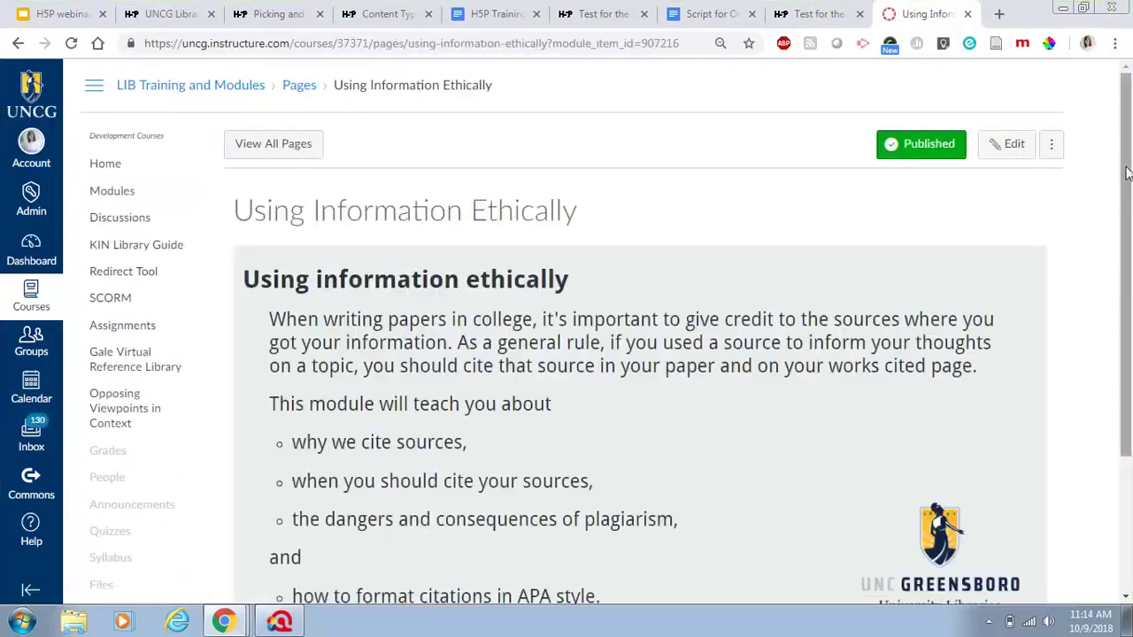
pyautogui.moveTo(1127, 173); pyautogui.dragTo(1125, 305)
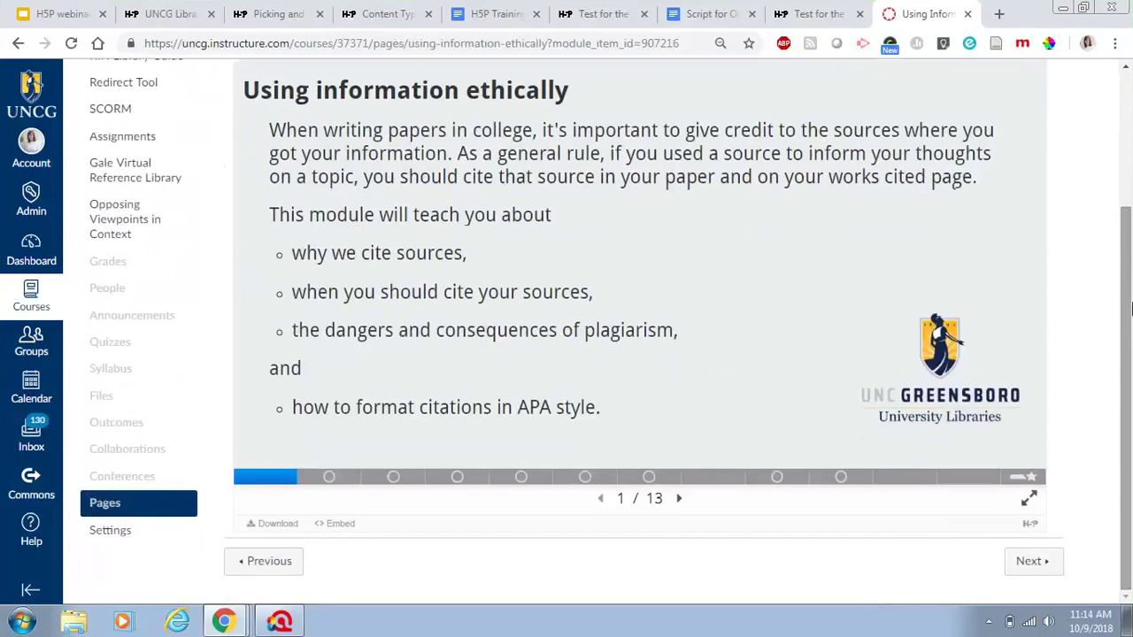
pyautogui.click(678, 501)
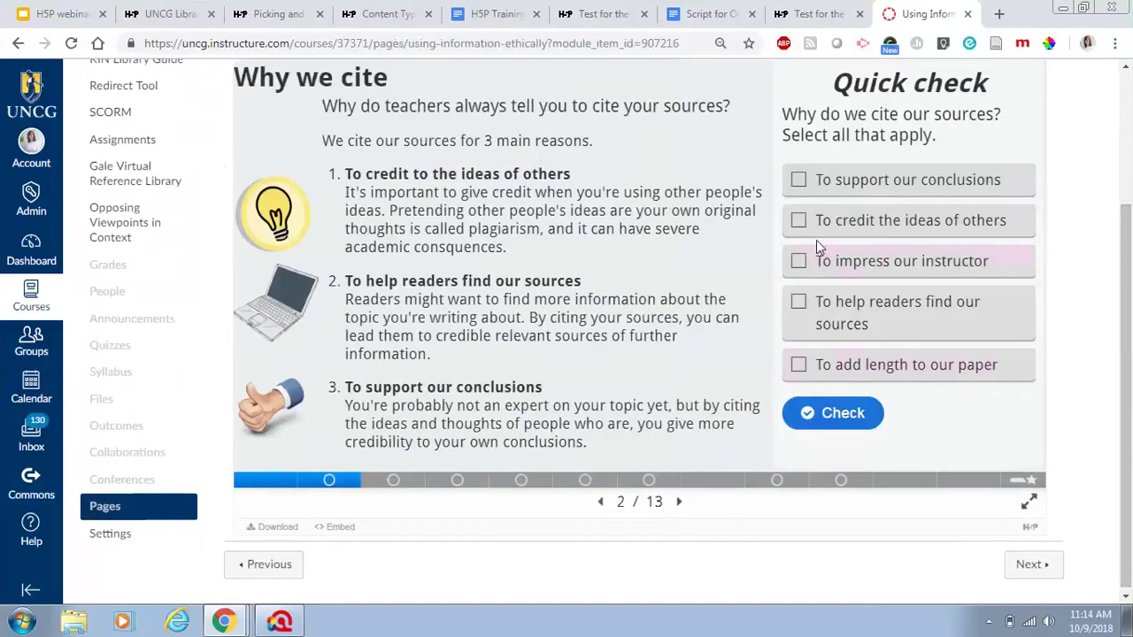
# - Select the first four answers in the "Why do we cite our sources?" quick check and check them
pyautogui.click(813, 188)
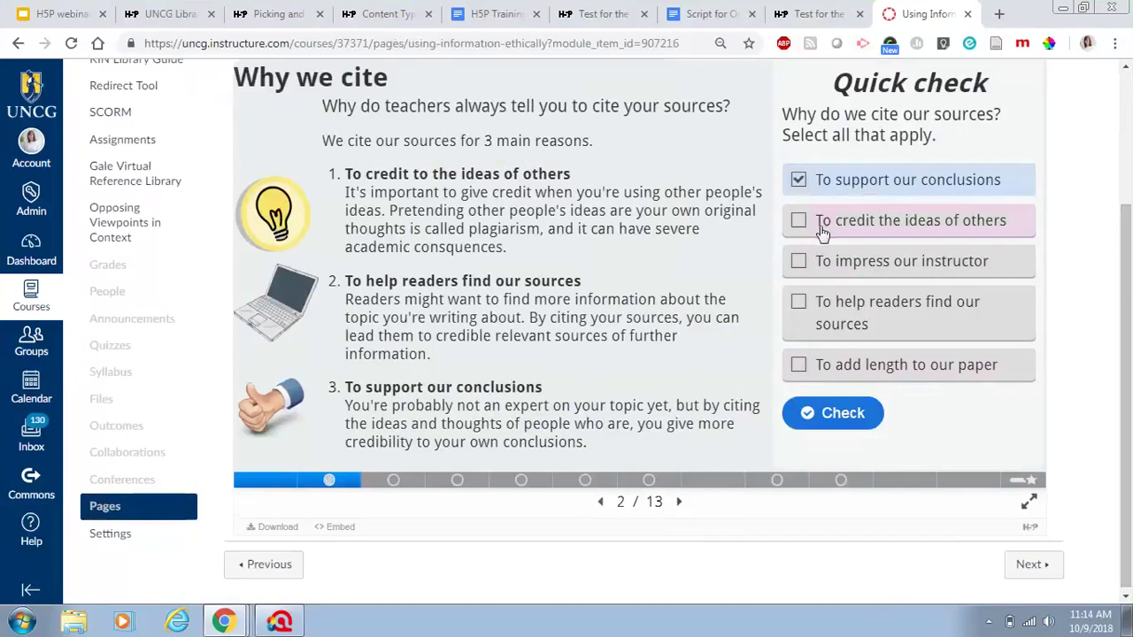
pyautogui.click(822, 232)
pyautogui.click(826, 270)
pyautogui.click(832, 323)
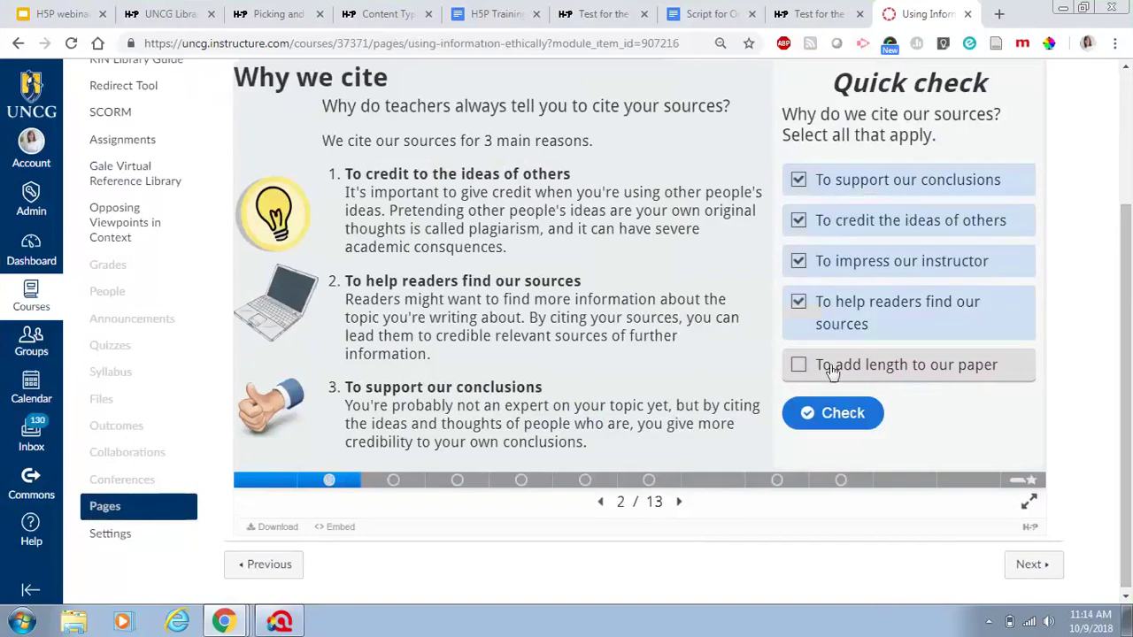
pyautogui.click(837, 409)
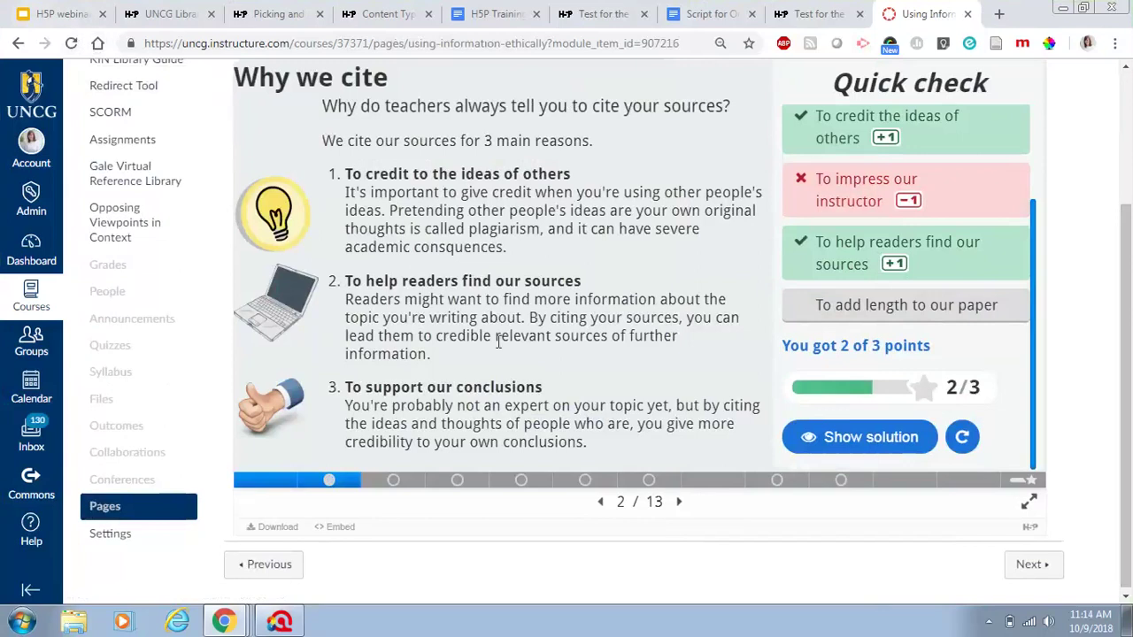
# - Open the Using Information Ethically page for editing and display its HTML source with the H5P iframe code
pyautogui.scroll(2, 1117, 315)
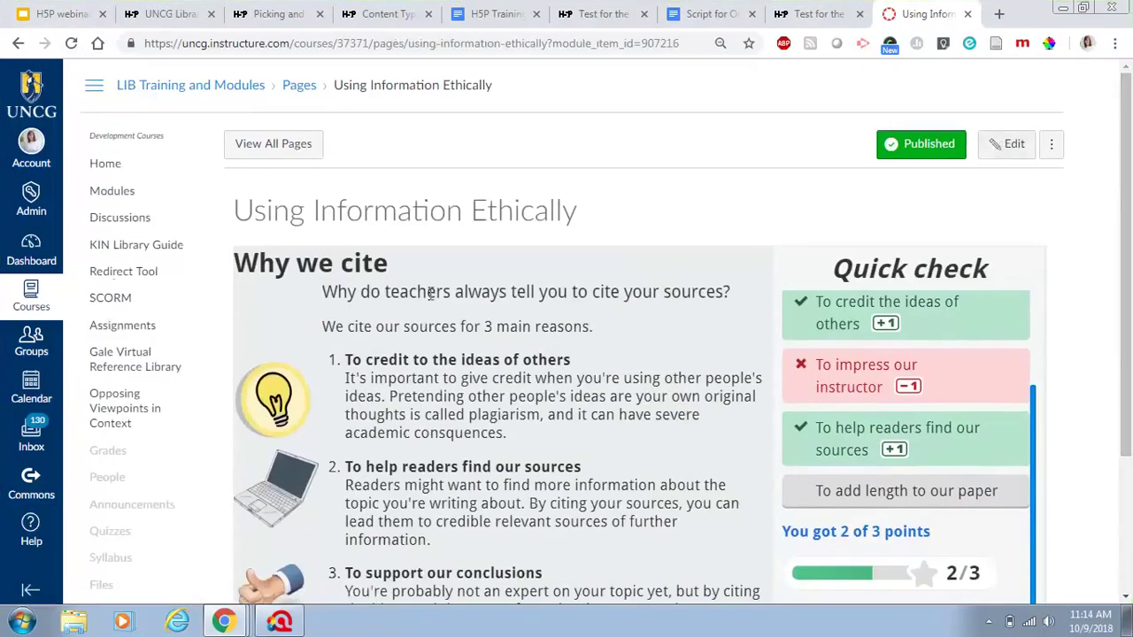
pyautogui.click(1017, 154)
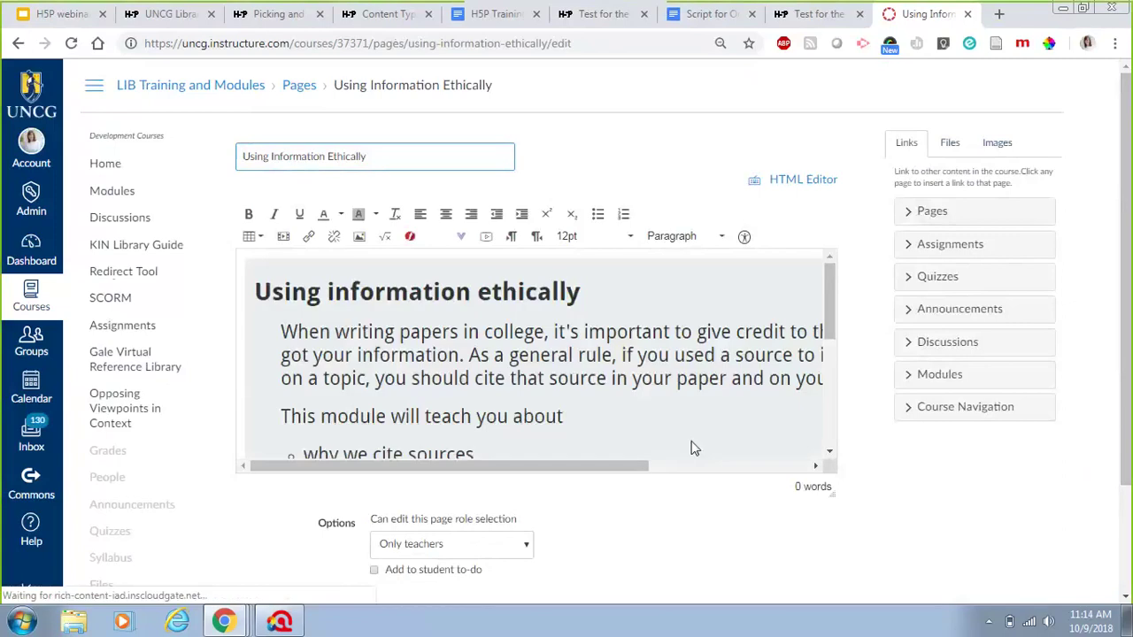
pyautogui.click(805, 182)
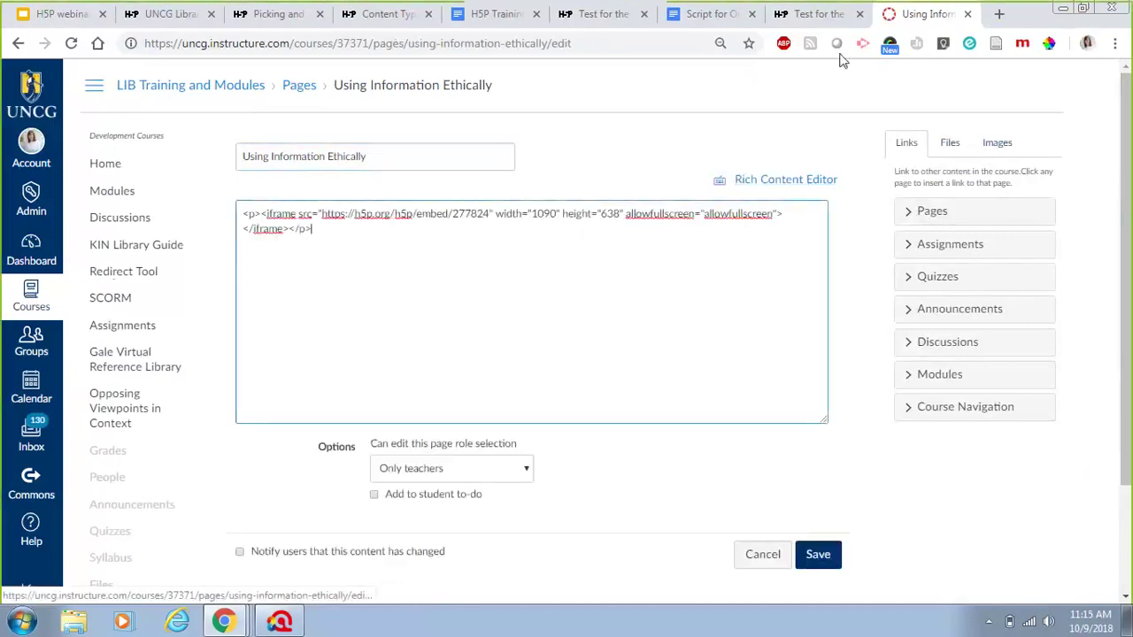
# - Show the embed code of the Test for the Webinar presentation on H5P.org, and return to the Canvas page editor
pyautogui.click(821, 13)
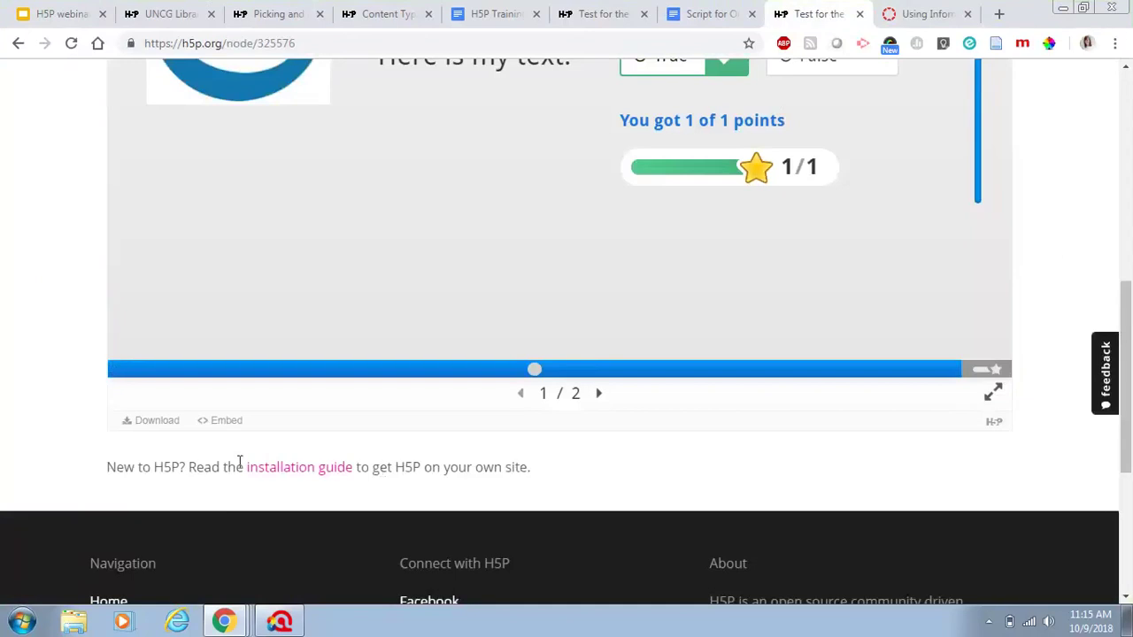
pyautogui.click(227, 423)
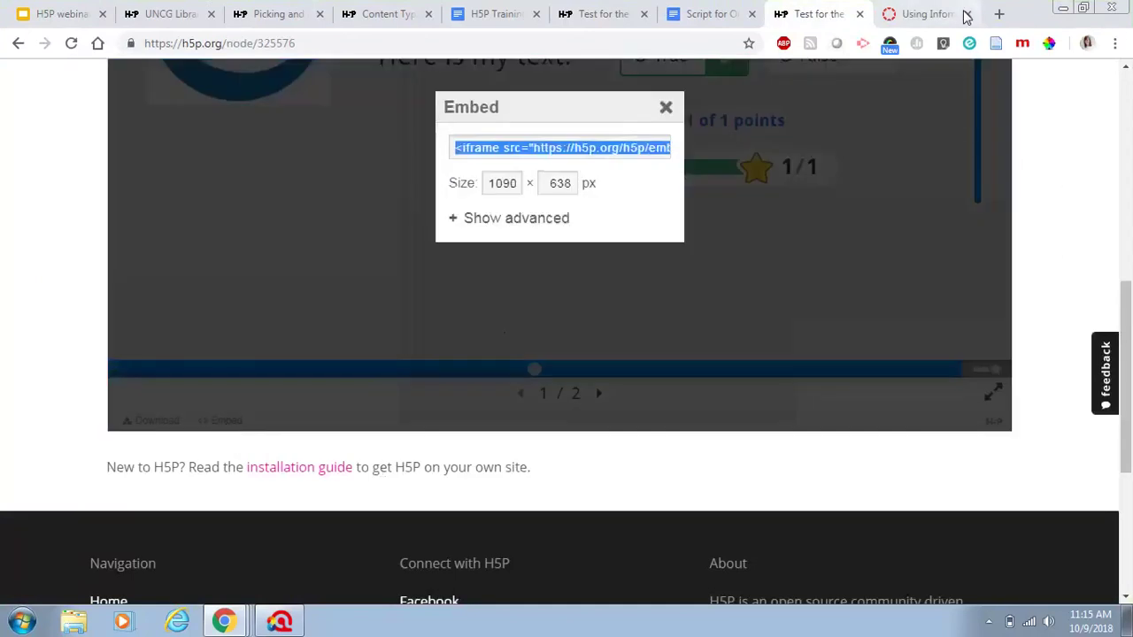
pyautogui.click(920, 14)
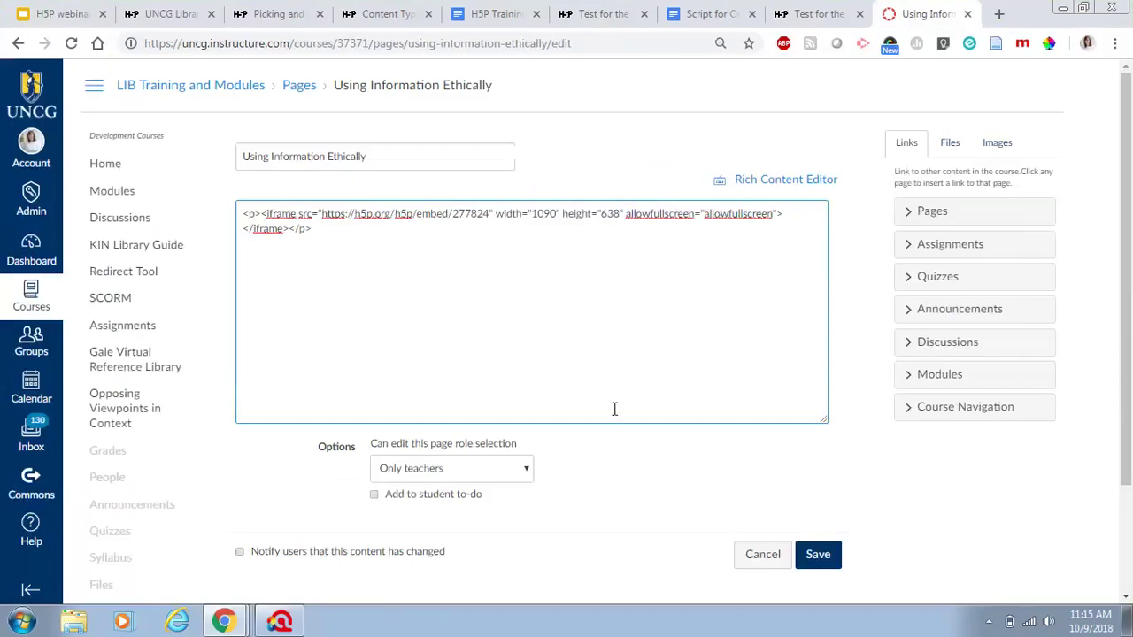
# - Save the Using Information Ethically page and open the Plagiarism page from the course modules
pyautogui.click(839, 563)
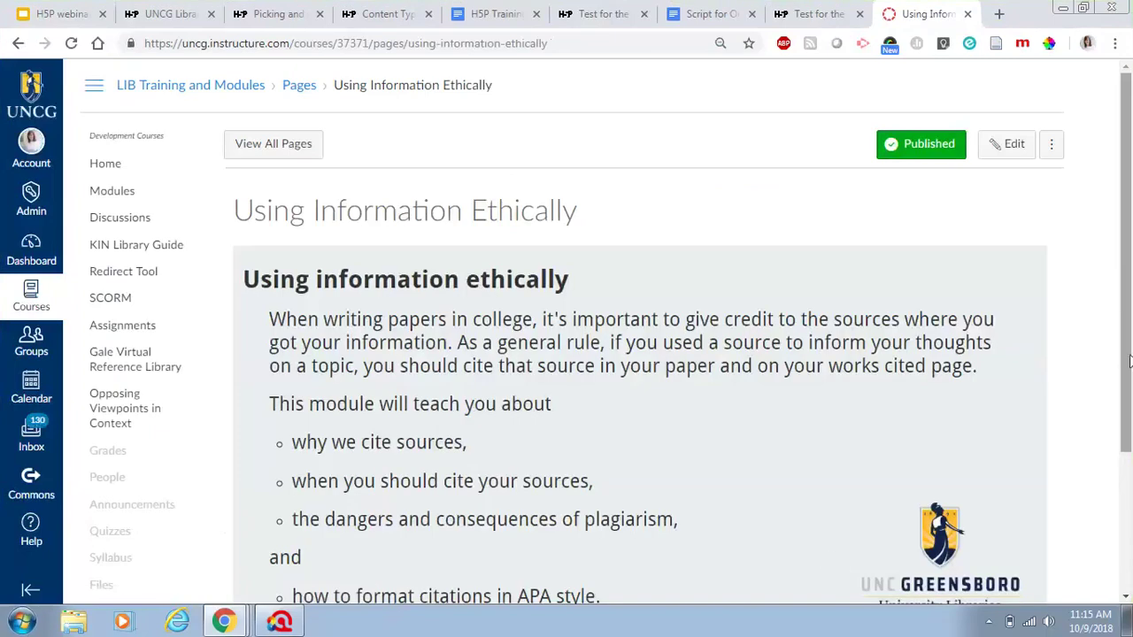
pyautogui.moveTo(1129, 361); pyautogui.dragTo(1129, 390)
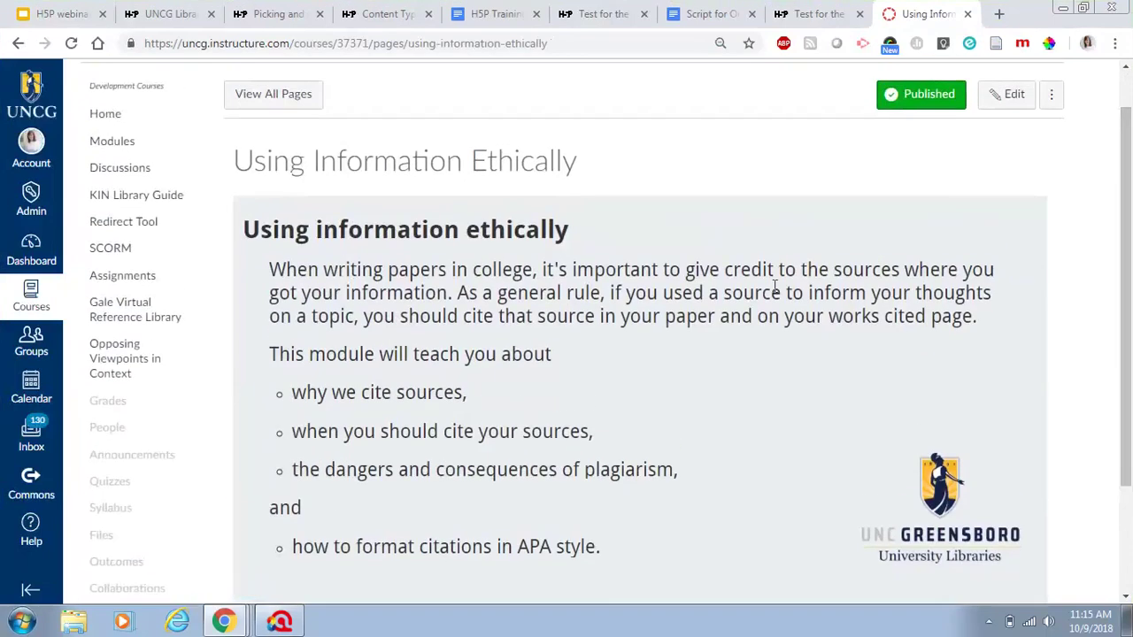
pyautogui.click(138, 146)
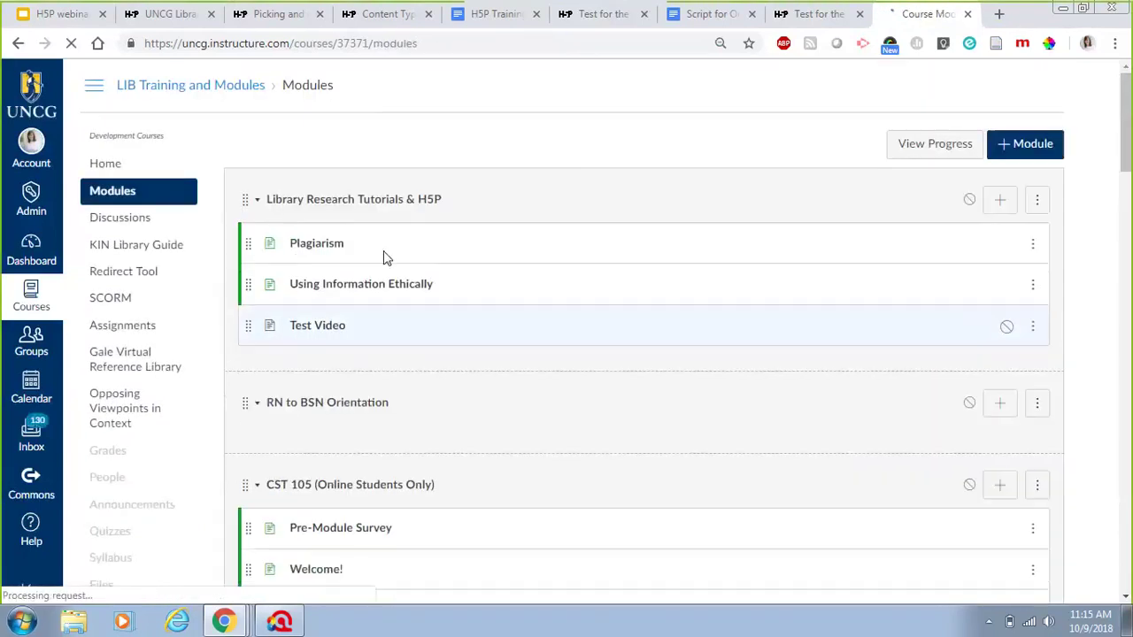
pyautogui.click(324, 246)
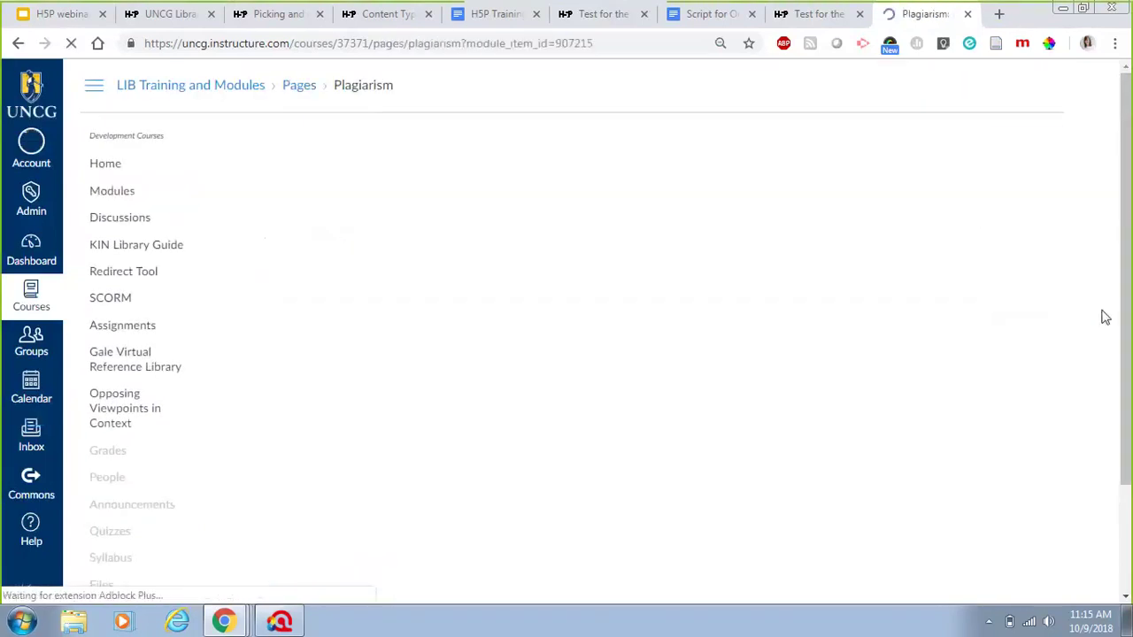
# - Edit the Plagiarism page in HTML, highlight its embedded H5P iframe code, and save the page
pyautogui.click(1014, 146)
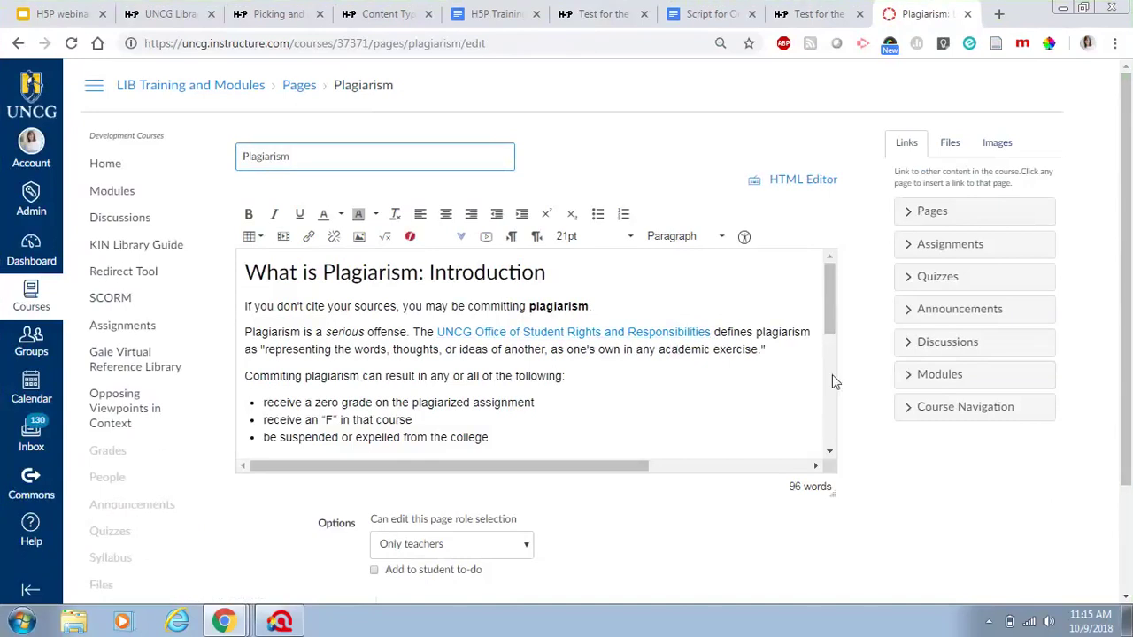
pyautogui.moveTo(827, 317); pyautogui.dragTo(831, 293)
pyautogui.click(803, 182)
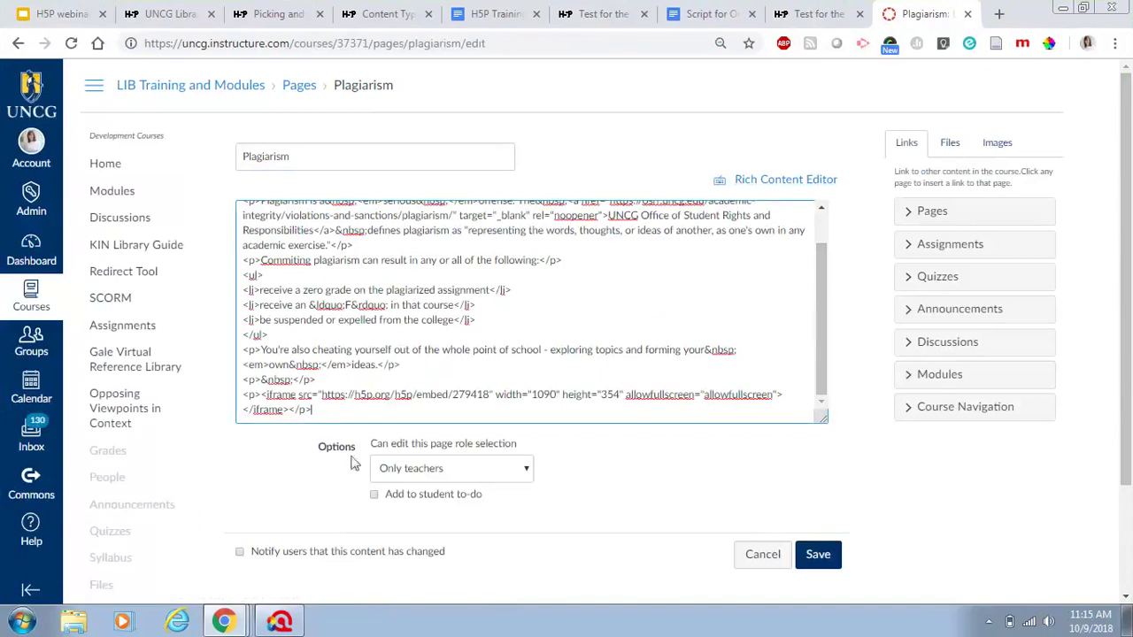
pyautogui.tripleClick(294, 397)
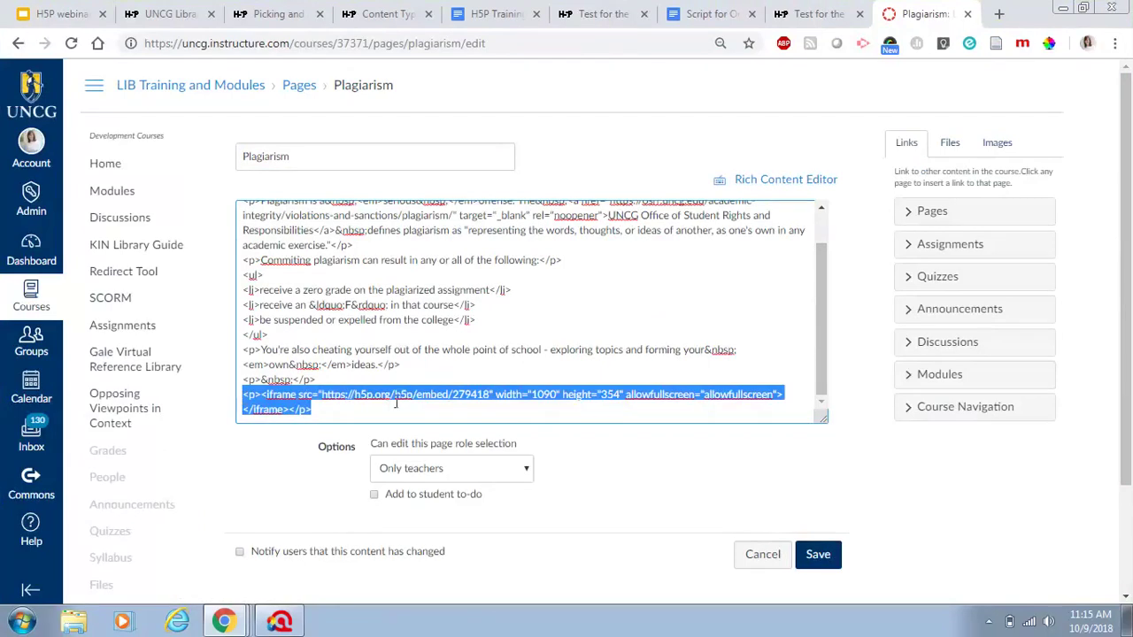
pyautogui.click(815, 557)
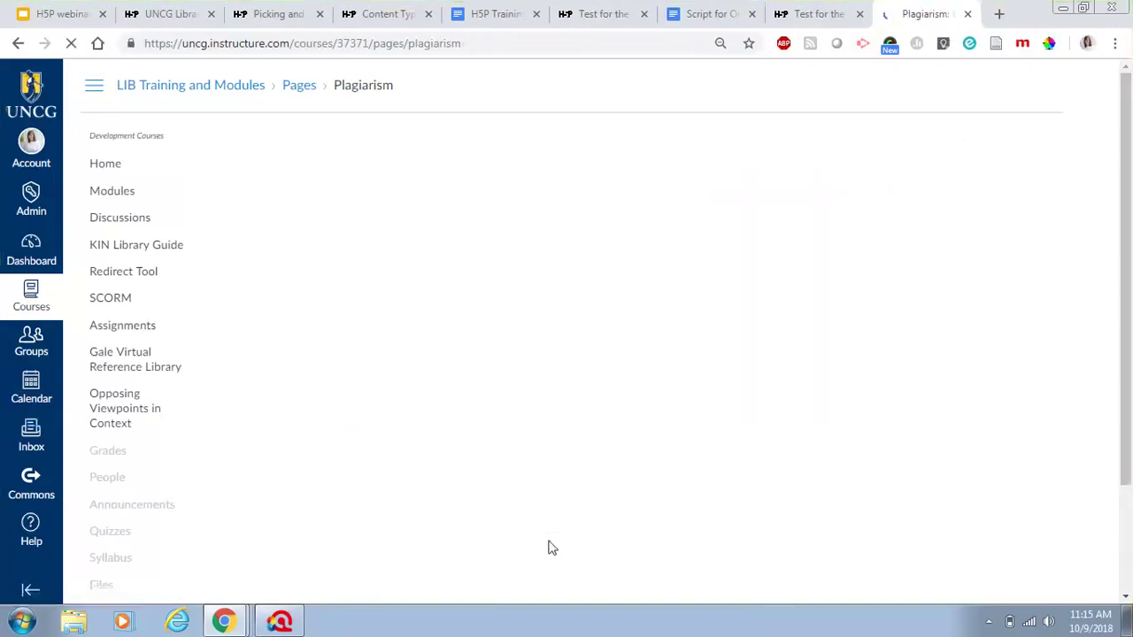
# - Open the UNCG Libraries Tutorials guide in a new browser tab and go to its Getting Started with Research section
pyautogui.click(998, 13)
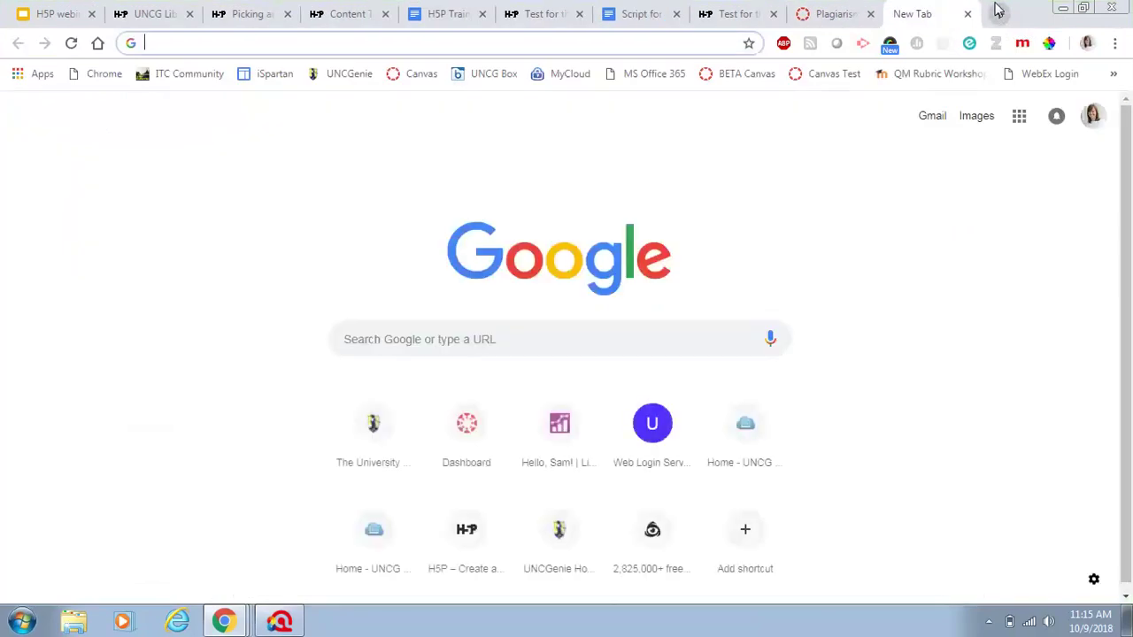
pyautogui.write('unc')
pyautogui.press('Right')
pyautogui.press('Return')
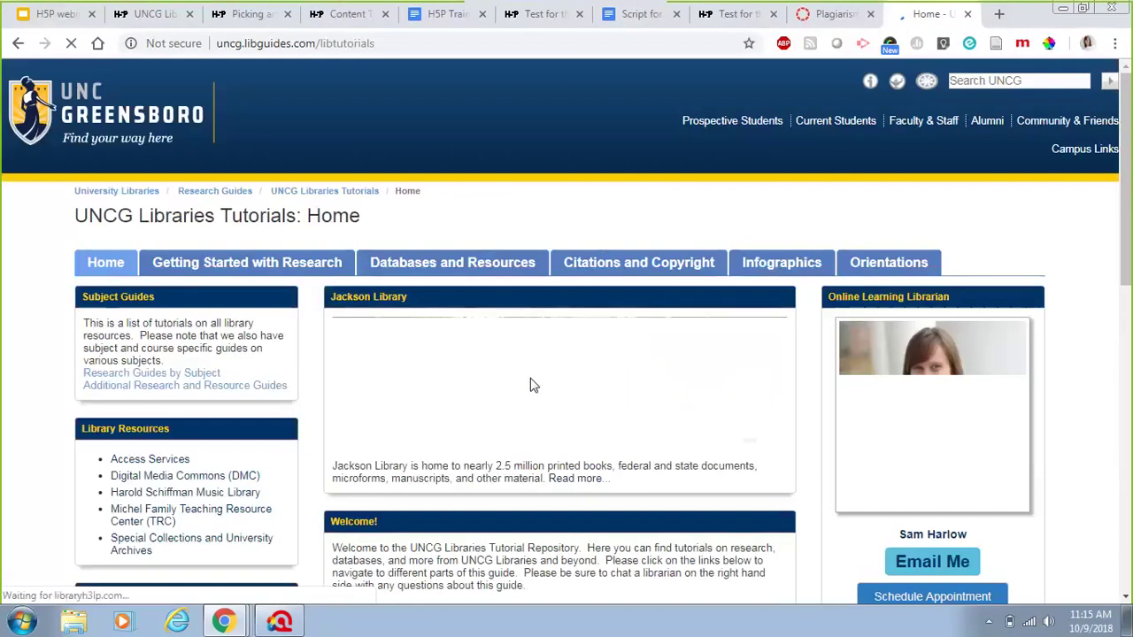
pyautogui.click(337, 270)
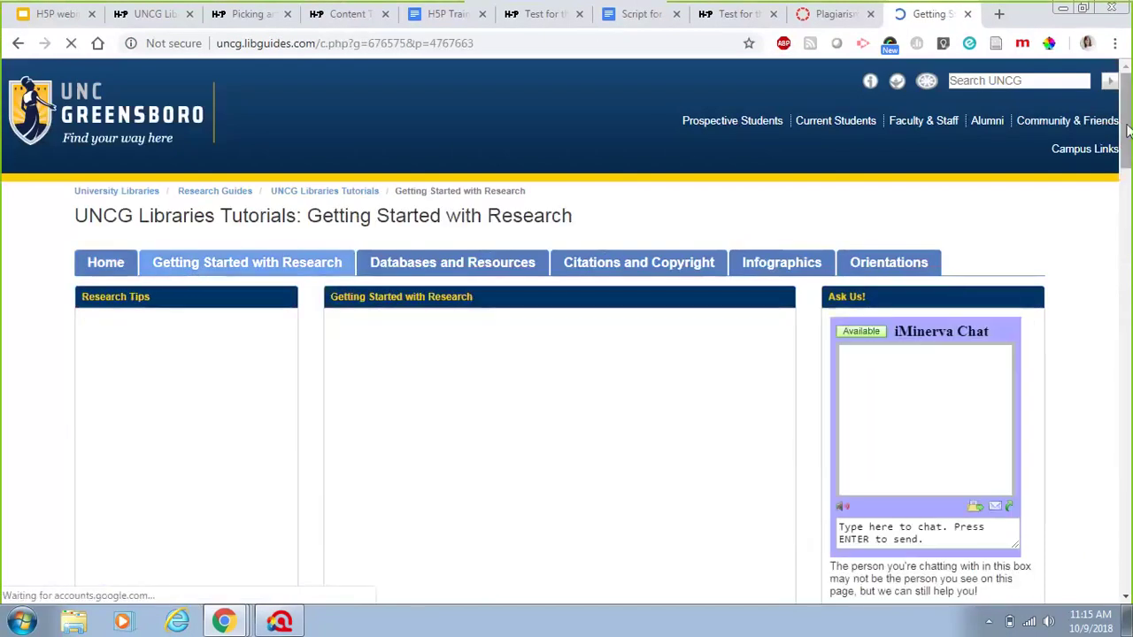
pyautogui.scroll(-2, 1094, 145)
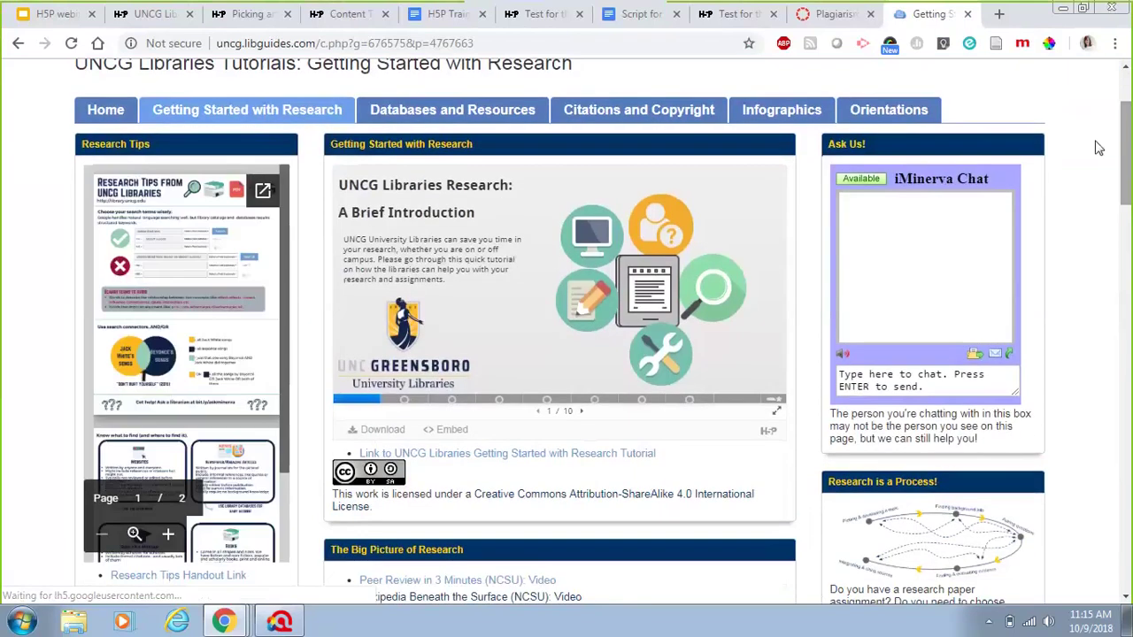
# - Advance the embedded research tutorial to slide 2, answer the Google question with False, and check the answer
pyautogui.click(580, 411)
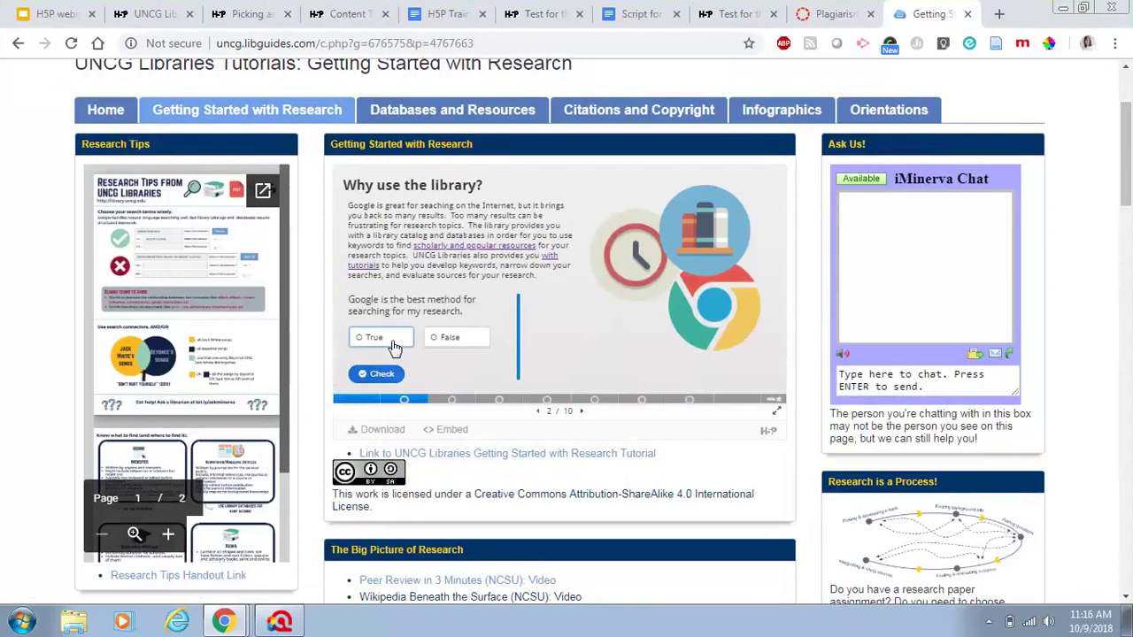
pyautogui.click(467, 338)
pyautogui.click(379, 374)
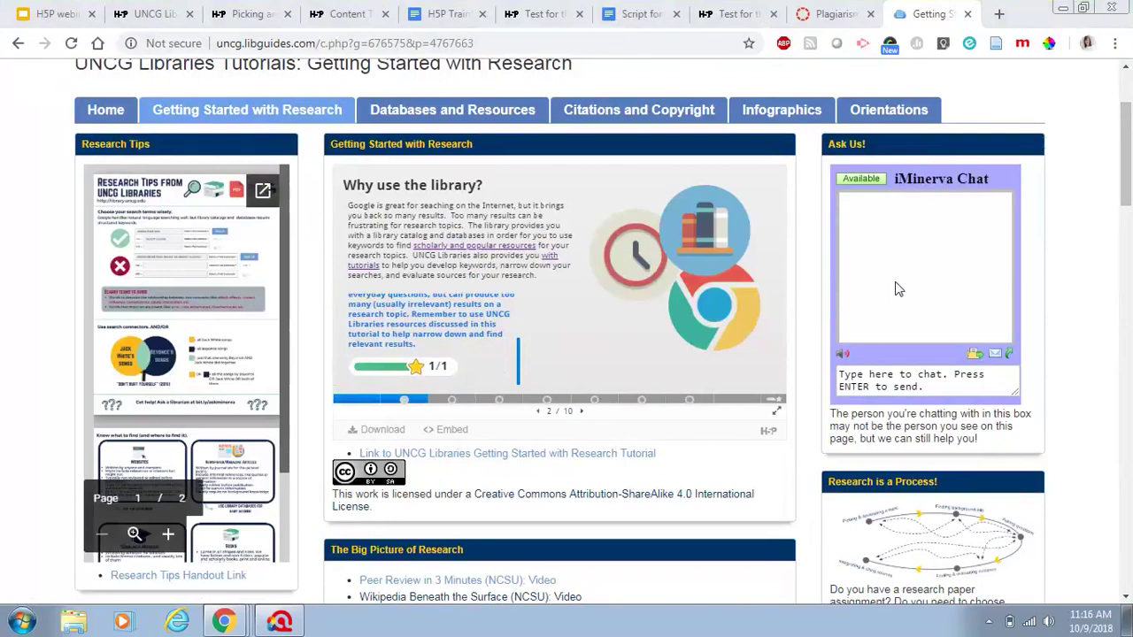
# - Return to Test for the Webinar on H5P.org, dismiss its embed code, and open the presentation for editing
pyautogui.click(730, 14)
pyautogui.click(665, 107)
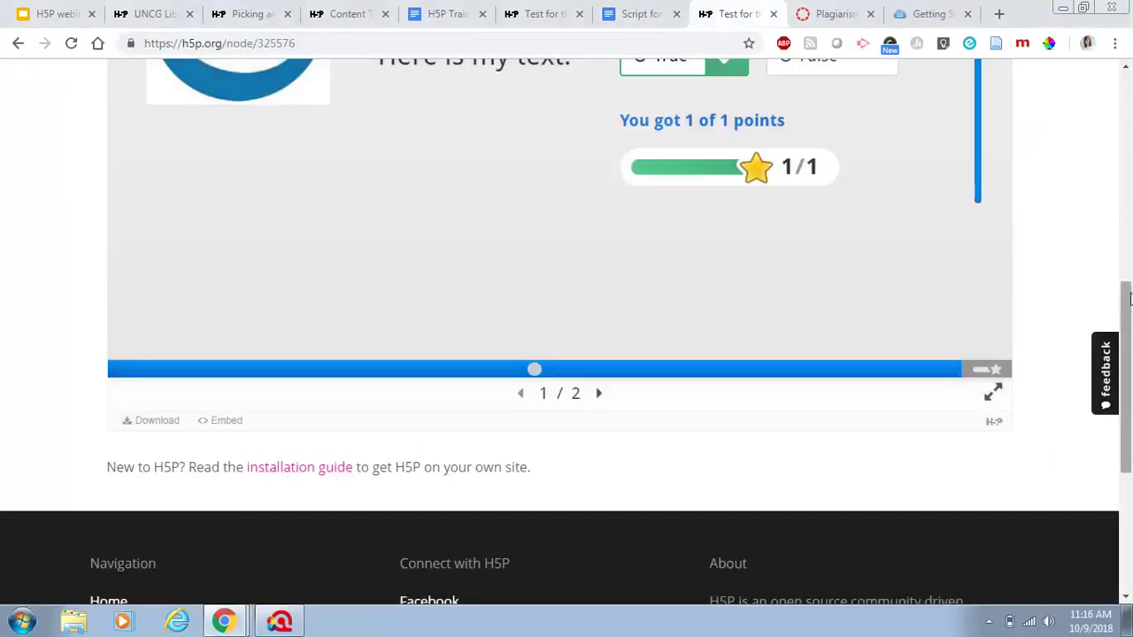
pyautogui.moveTo(1125, 299); pyautogui.dragTo(1128, 132)
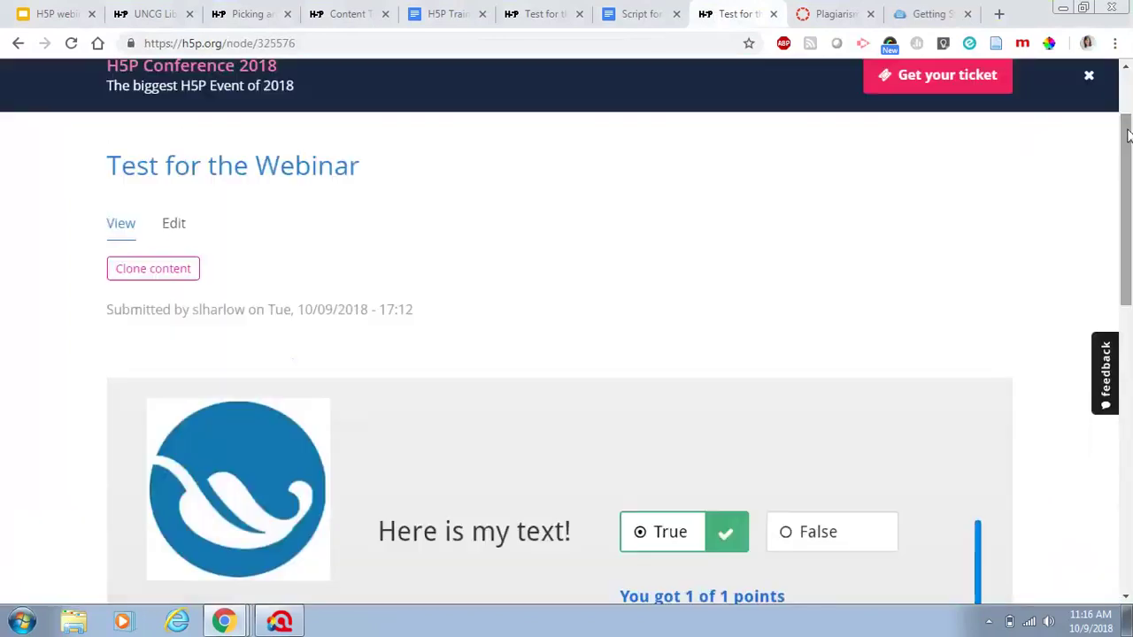
pyautogui.click(173, 226)
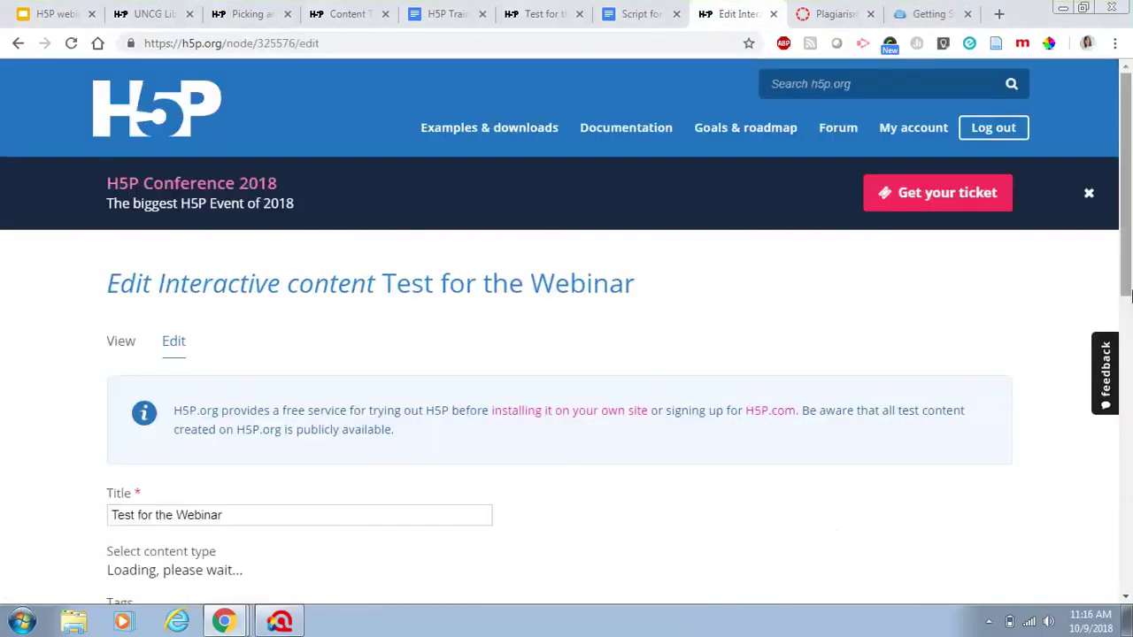
# - Start adding an audio element to the presentation's first slide and look over its source file and player settings
pyautogui.moveTo(1129, 272); pyautogui.dragTo(1130, 347)
pyautogui.scroll(-4, 1130, 346)
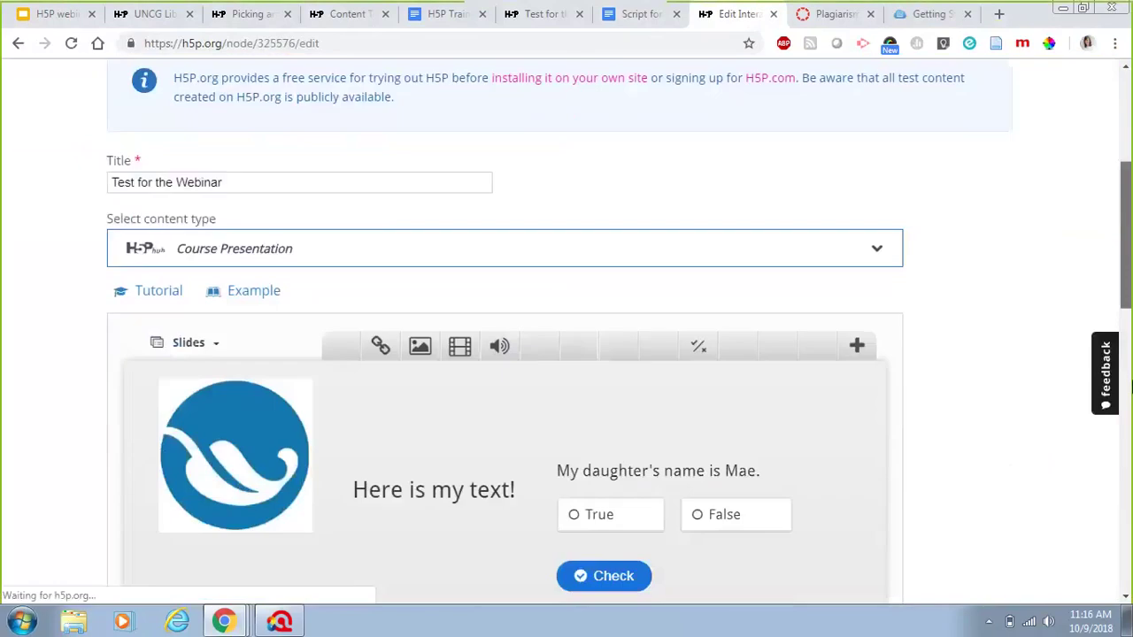
pyautogui.click(496, 237)
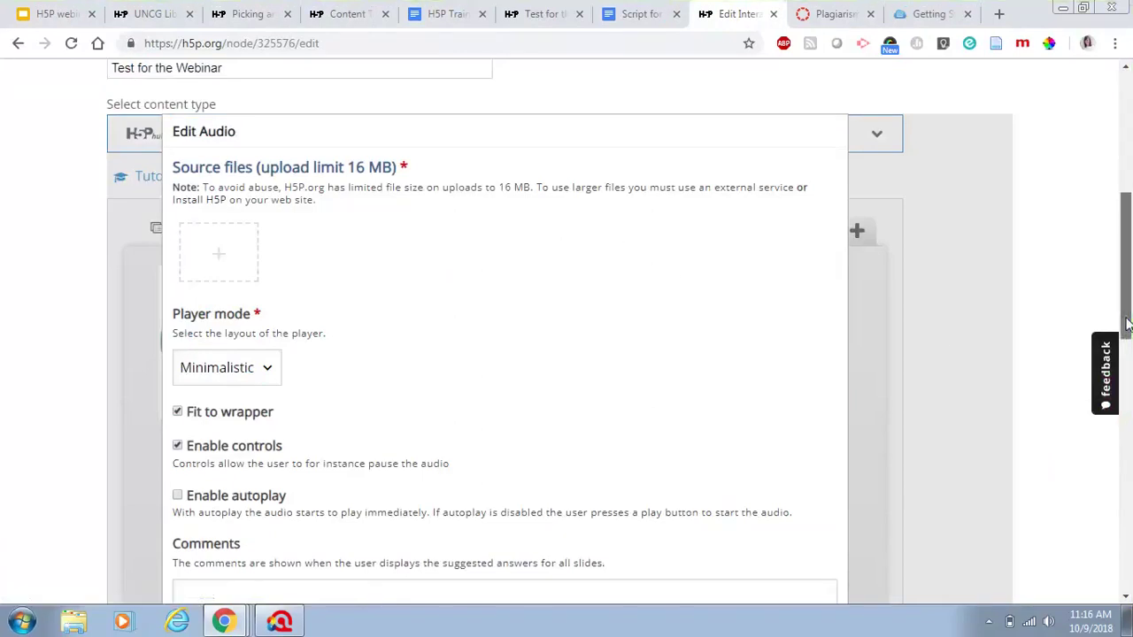
pyautogui.moveTo(1126, 325); pyautogui.dragTo(1113, 300)
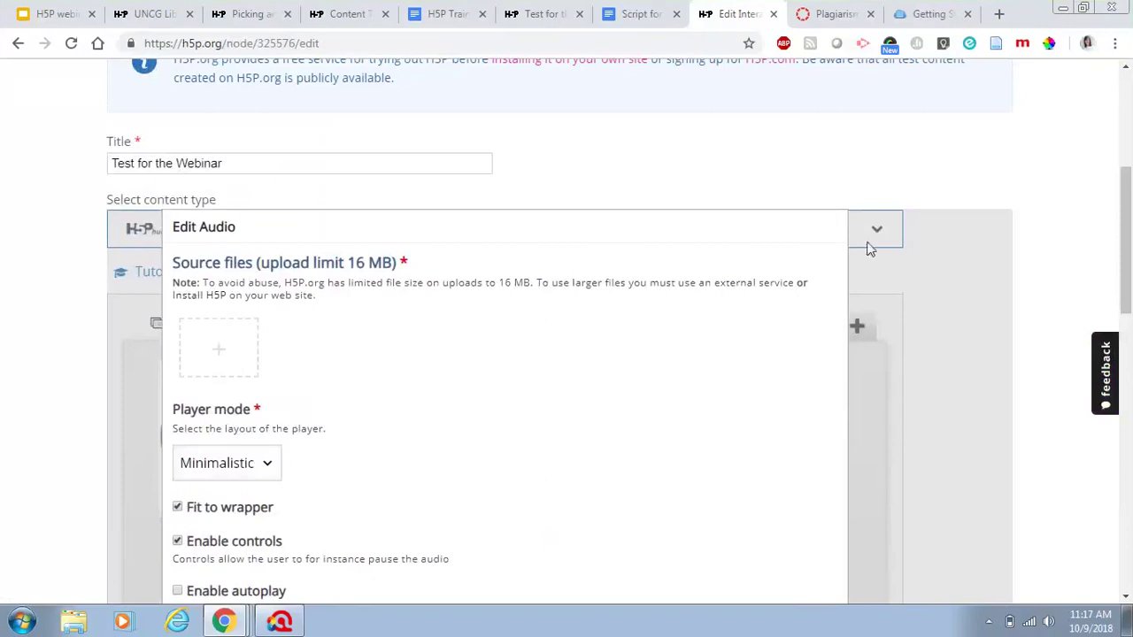
# - Open the Canvas Plagiarism page for editing, view its media recording and upload dialog, and close the dialog
pyautogui.click(848, 18)
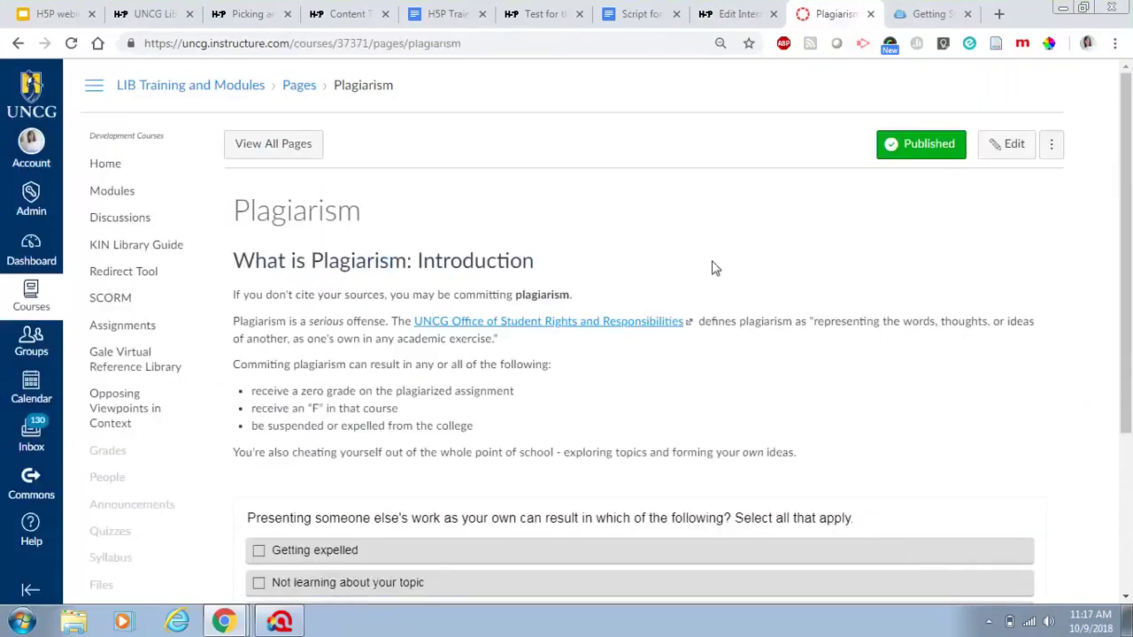
pyautogui.click(1009, 144)
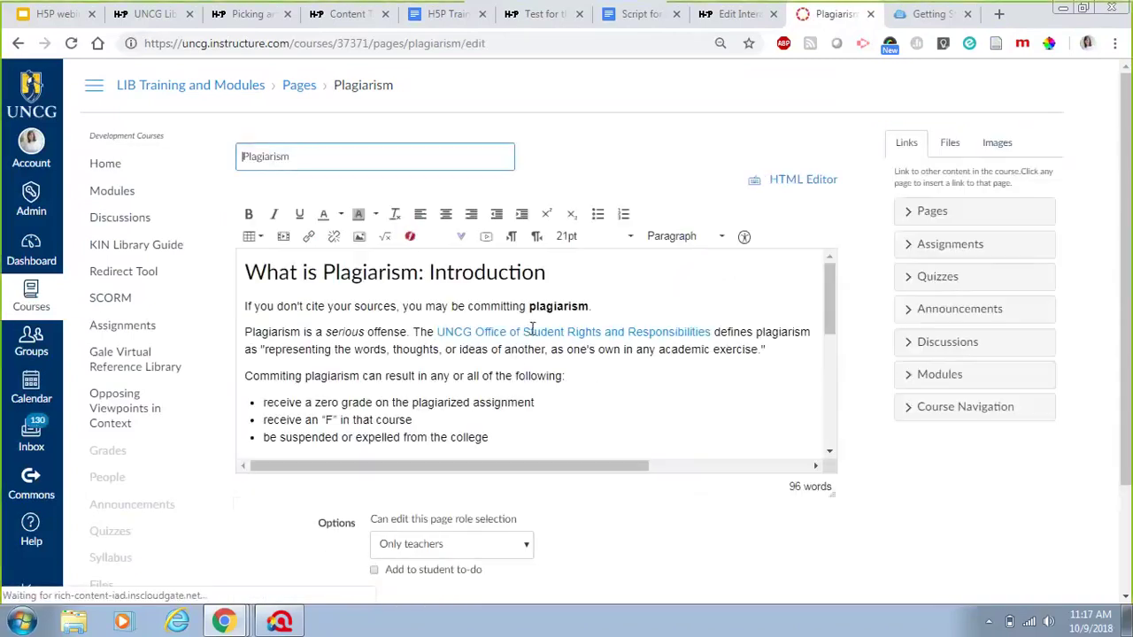
pyautogui.click(485, 235)
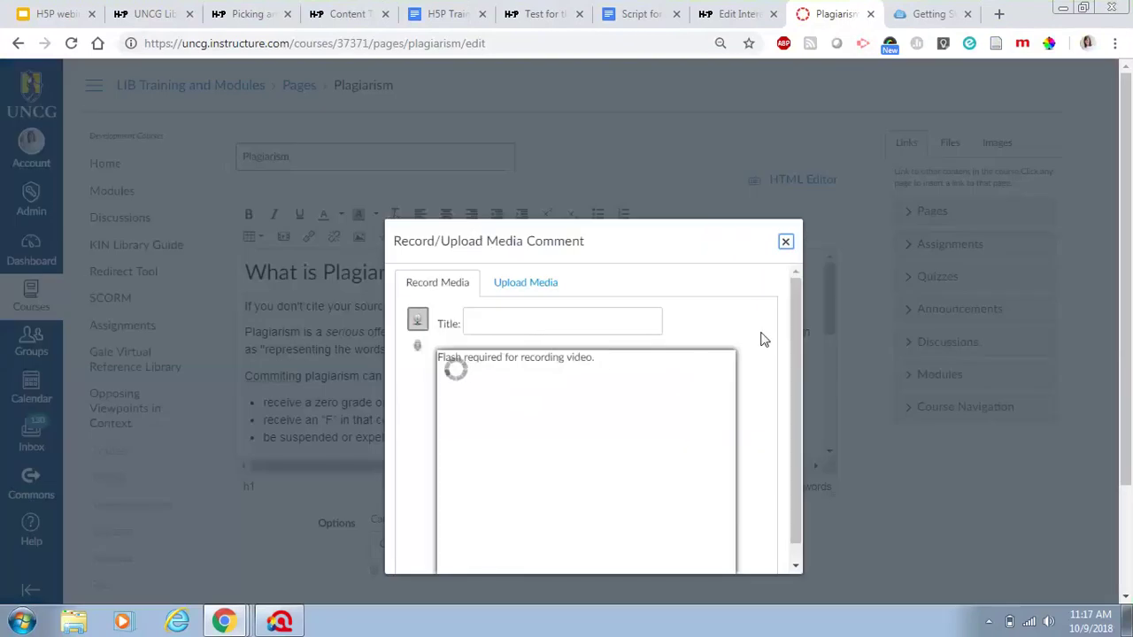
pyautogui.click(785, 242)
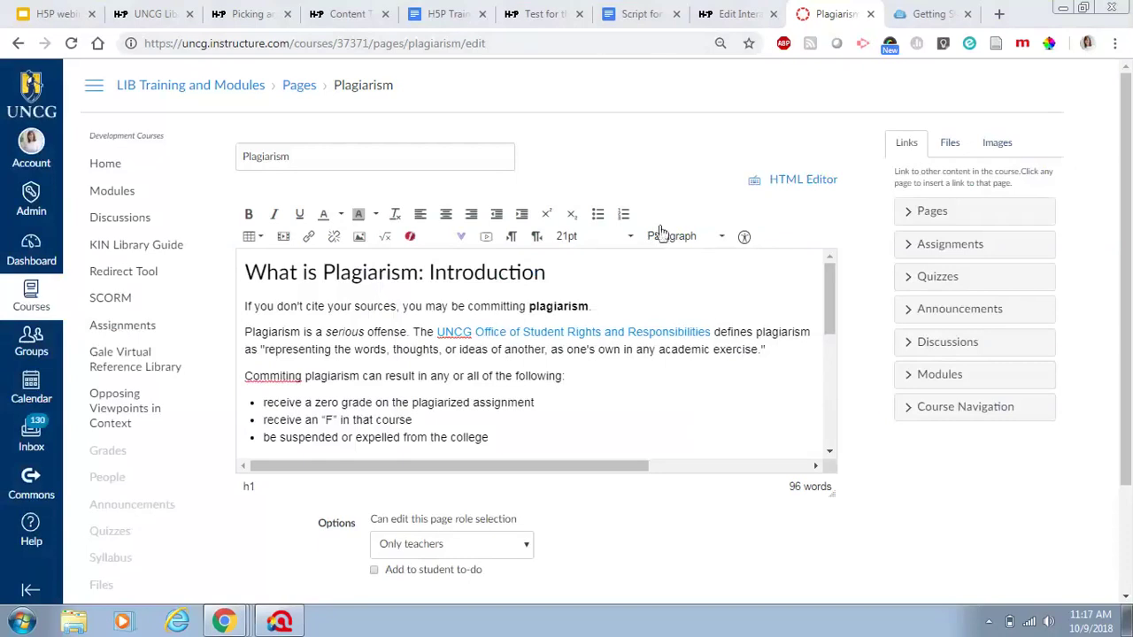
# - Switch to the H5P Training document in Google Docs
pyautogui.click(49, 24)
pyautogui.click(739, 18)
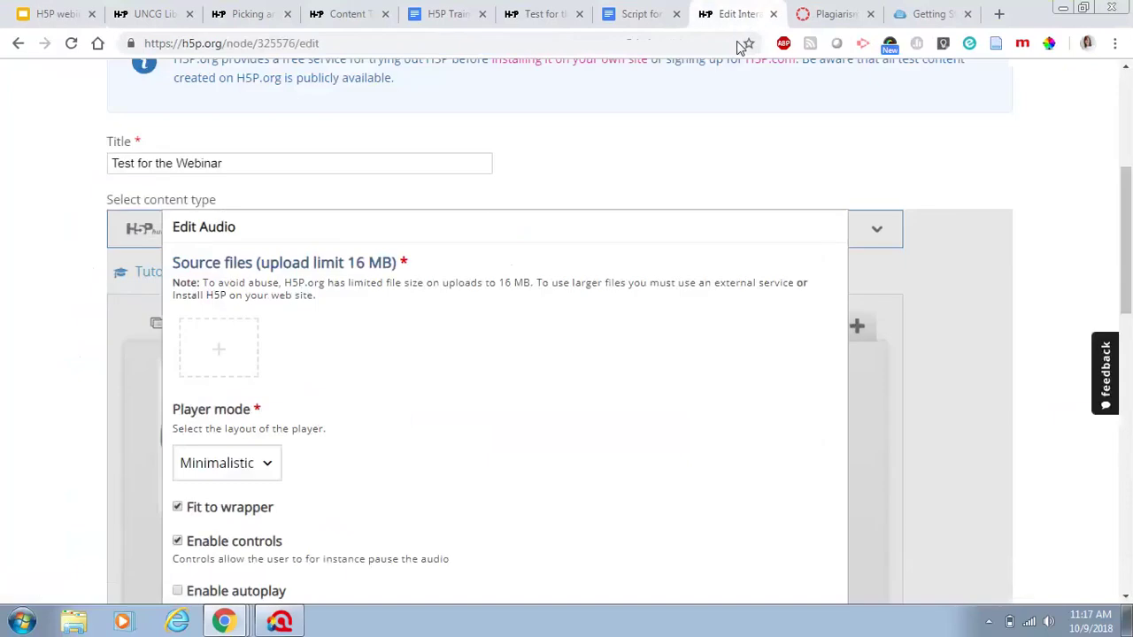
pyautogui.click(445, 22)
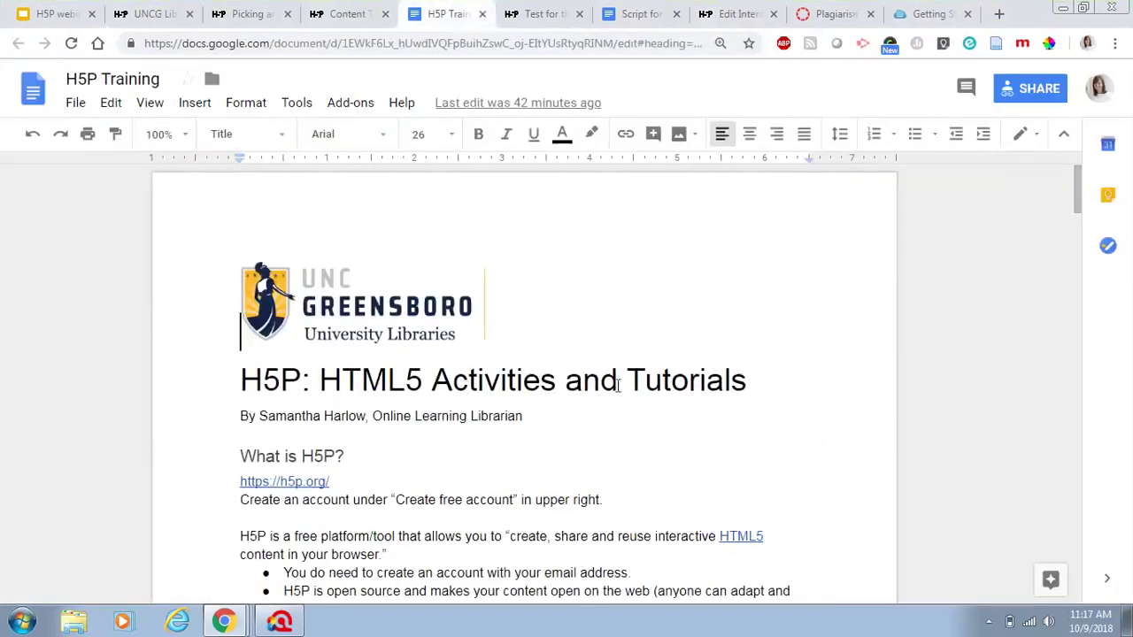
# - Look over the introduction of the H5P Training document and switch to the Plagiarism page editor in Canvas to view its content
pyautogui.moveTo(1078, 205); pyautogui.dragTo(1097, 255)
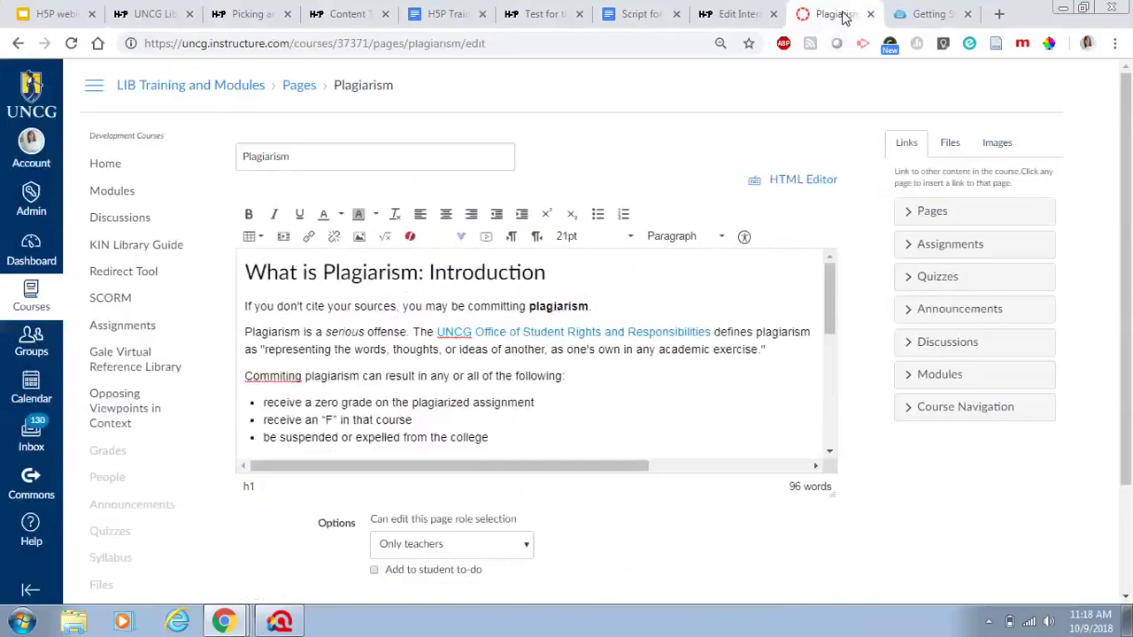
pyautogui.click(832, 14)
pyautogui.moveTo(831, 329)
pyautogui.mouseDown()
pyautogui.moveTo(842, 408)
pyautogui.moveTo(837, 315)
pyautogui.mouseUp()
# - Return to the H5P Training document and read from the Disclaimer through the accessibility and Canvas integration sections
pyautogui.click(34, 18)
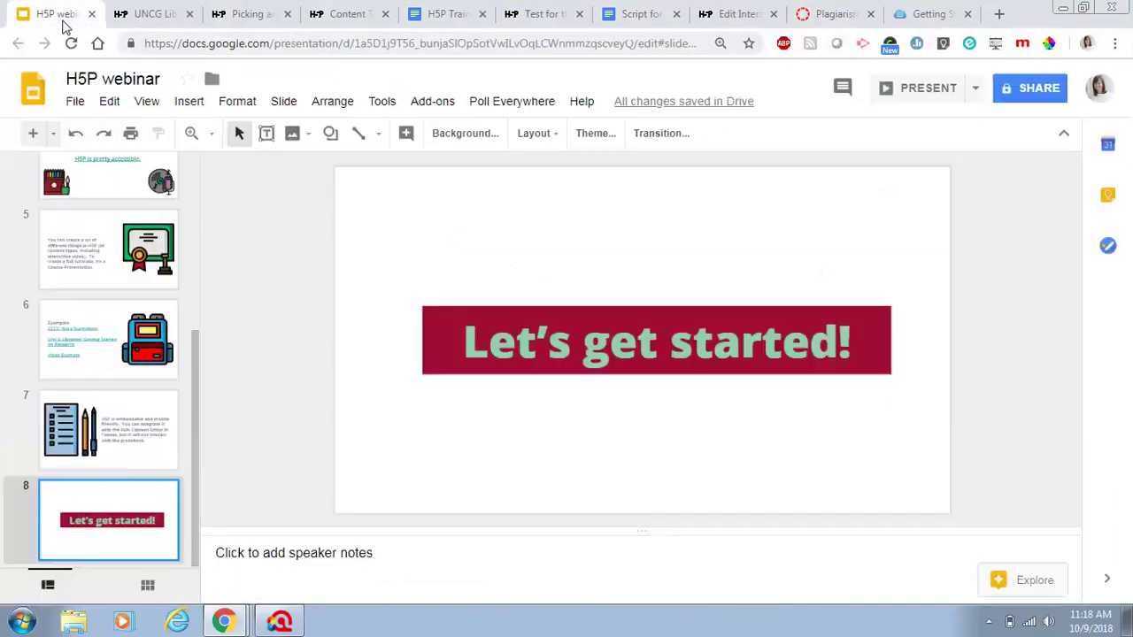
pyautogui.click(447, 20)
pyautogui.click(483, 499)
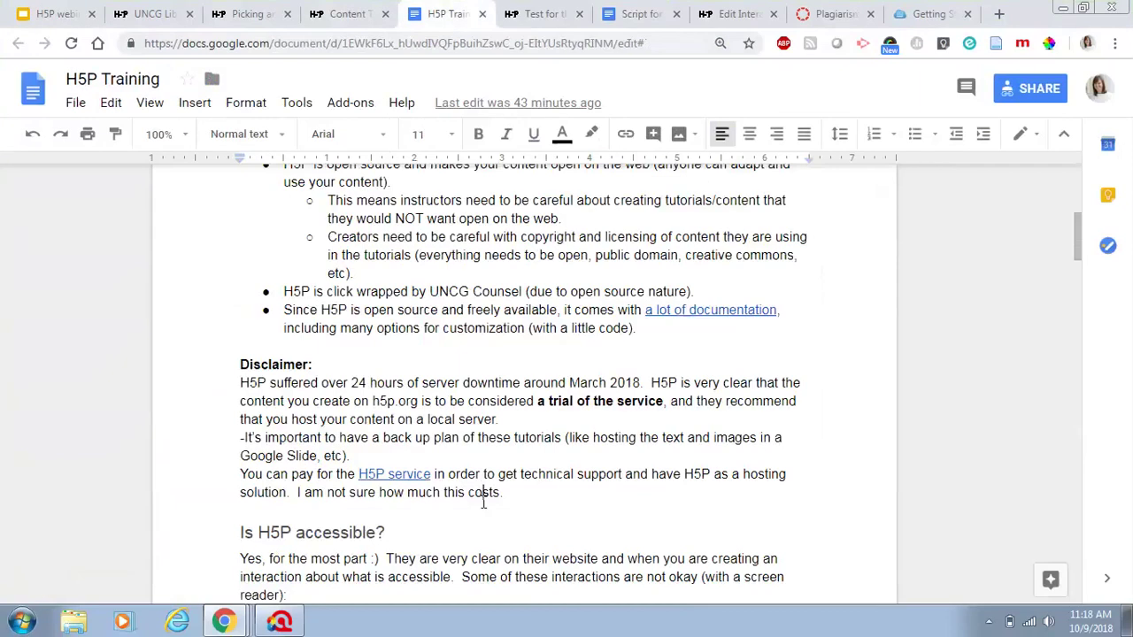
pyautogui.press('Down')
pyautogui.press('Down')
pyautogui.press('Down')
pyautogui.press('Down')
pyautogui.press('Down')
pyautogui.press('Down')
pyautogui.press('Down')
pyautogui.press('Down')
pyautogui.press('Down')
pyautogui.press('Down')
pyautogui.press('Down')
pyautogui.press('Down')
pyautogui.press('Down')
pyautogui.press('Down')
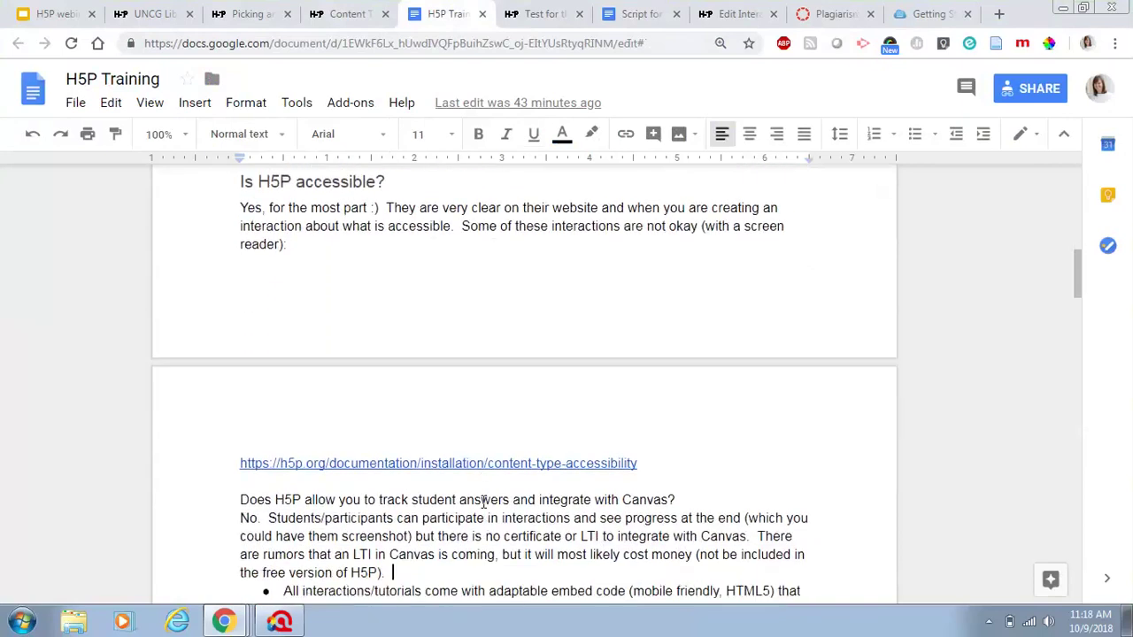
# - Read on in the H5P Training document to the list of content types under What can I make in H5P?
pyautogui.press('Down')
pyautogui.press('Down')
pyautogui.press('Down')
pyautogui.press('Down')
pyautogui.press('Down')
pyautogui.press('Down')
pyautogui.press('Down')
pyautogui.press('Down')
pyautogui.press('Down')
pyautogui.press('Down')
pyautogui.press('Down')
pyautogui.press('Down')
pyautogui.press('Down')
pyautogui.press('Down')
pyautogui.press('Down')
pyautogui.press('Down')
pyautogui.press('Down')
pyautogui.press('Down')
pyautogui.press('Down')
pyautogui.press('Down')
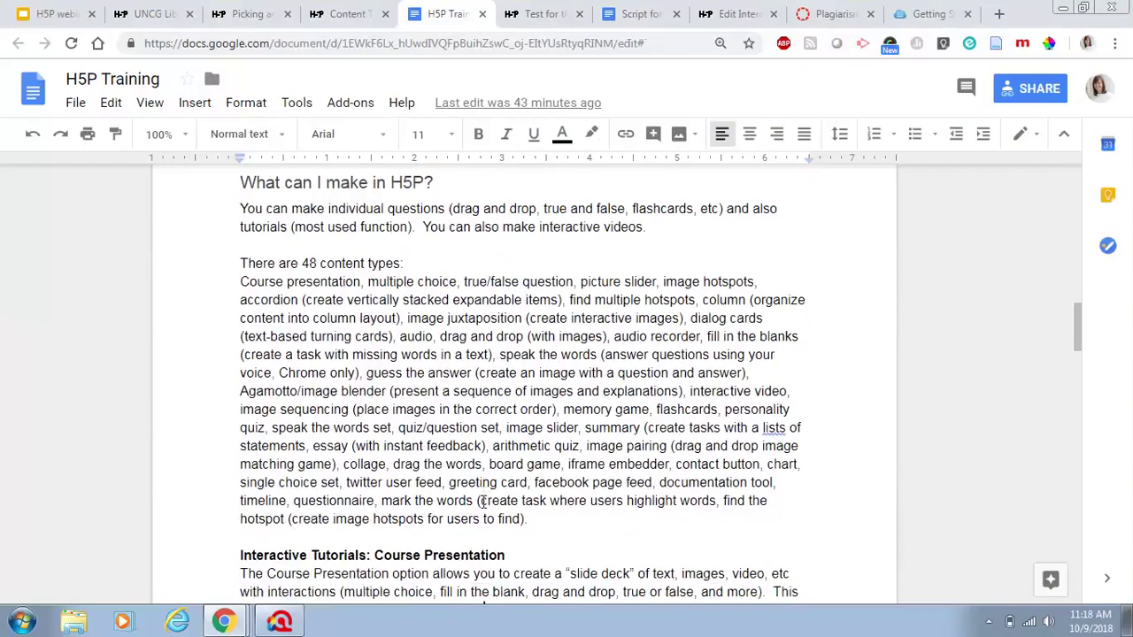
# - Go through the rest of the H5P Training document, from Interactive Tutorials: Course Presentation to Reusing Content
pyautogui.press('Down')
pyautogui.press('Down')
pyautogui.press('Down')
pyautogui.press('Down')
pyautogui.press('Down')
pyautogui.press('Down')
pyautogui.press('Down')
pyautogui.press('Down')
pyautogui.press('Down')
pyautogui.press('Down')
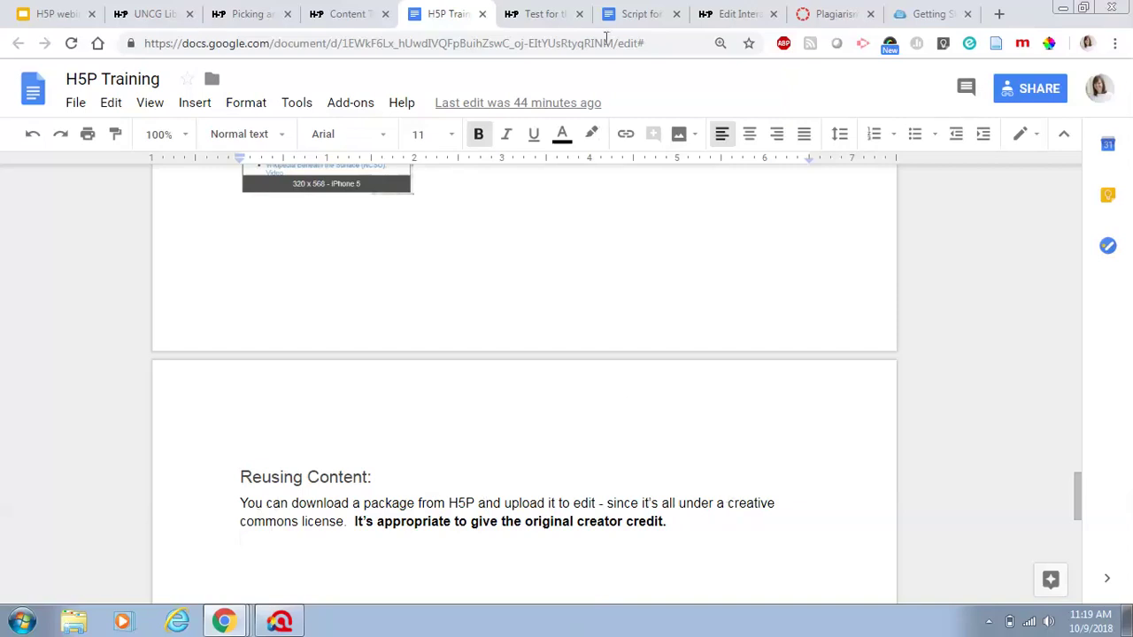
# - Revisit the Test for the Webinar edit page on H5P.org and switch to the H5P webinar presentation in Google Slides
pyautogui.click(731, 14)
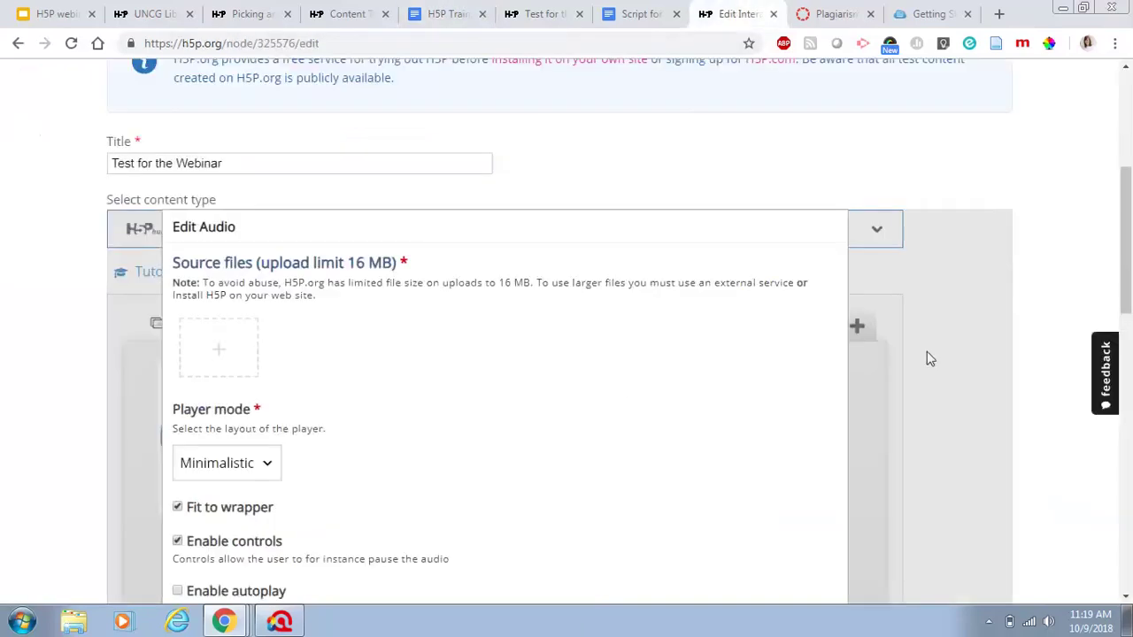
pyautogui.moveTo(1125, 243); pyautogui.dragTo(1125, 148)
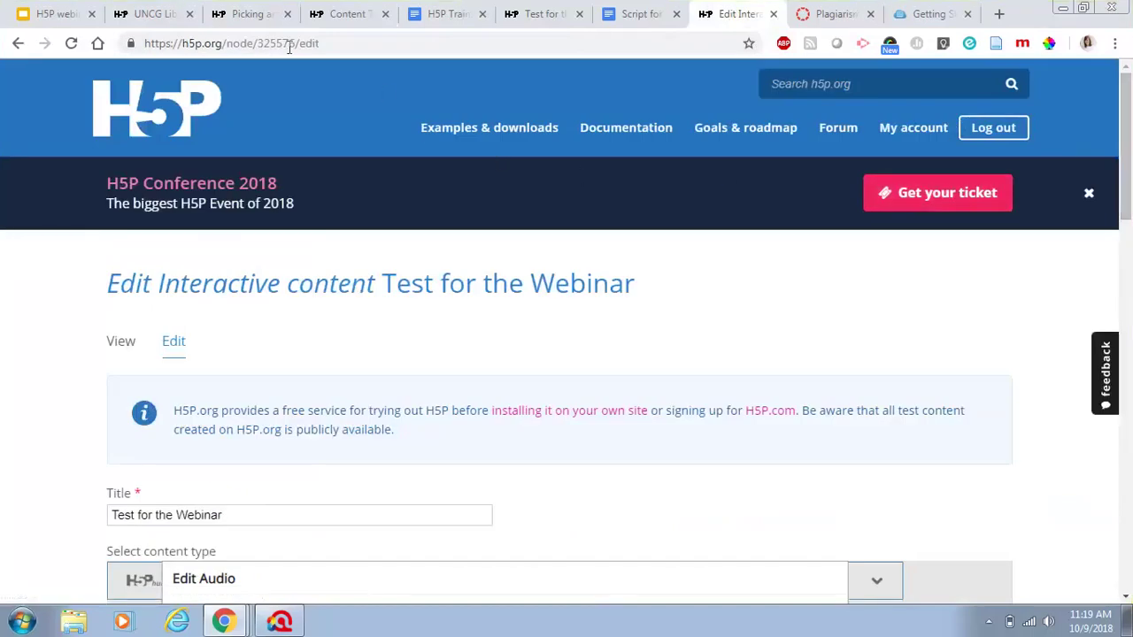
pyautogui.click(69, 16)
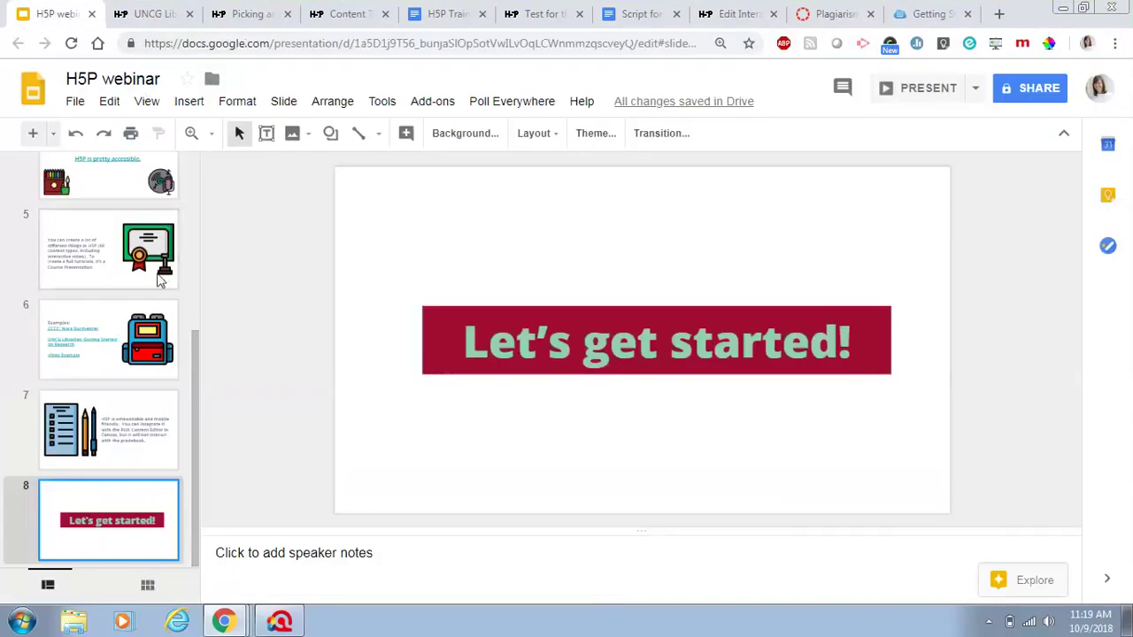